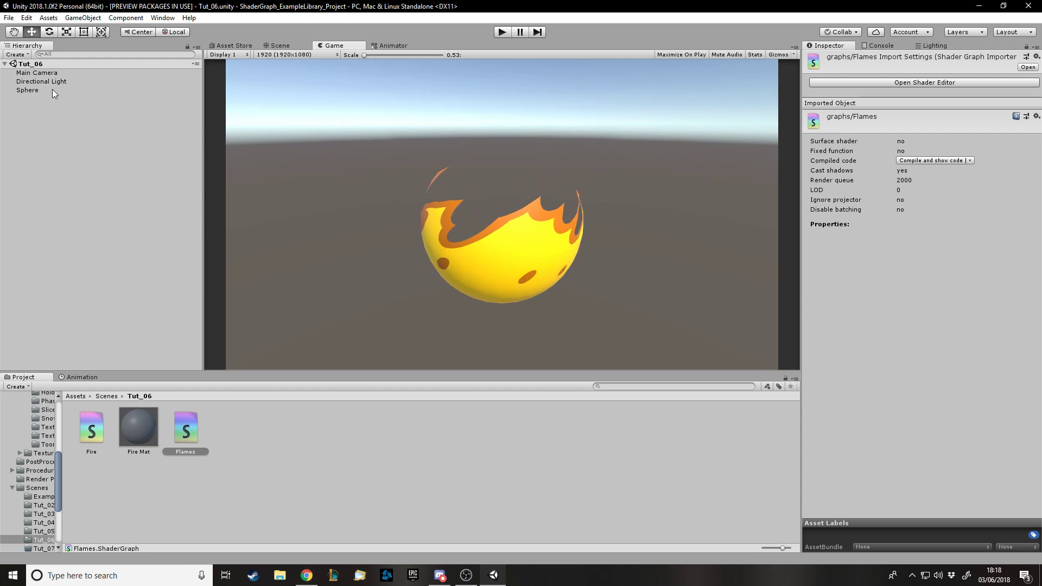
- On the Sphere's Fire Mat material, set the Sine Multiplier to 2.21 and the Outline colour to FF4400
click(32, 90)
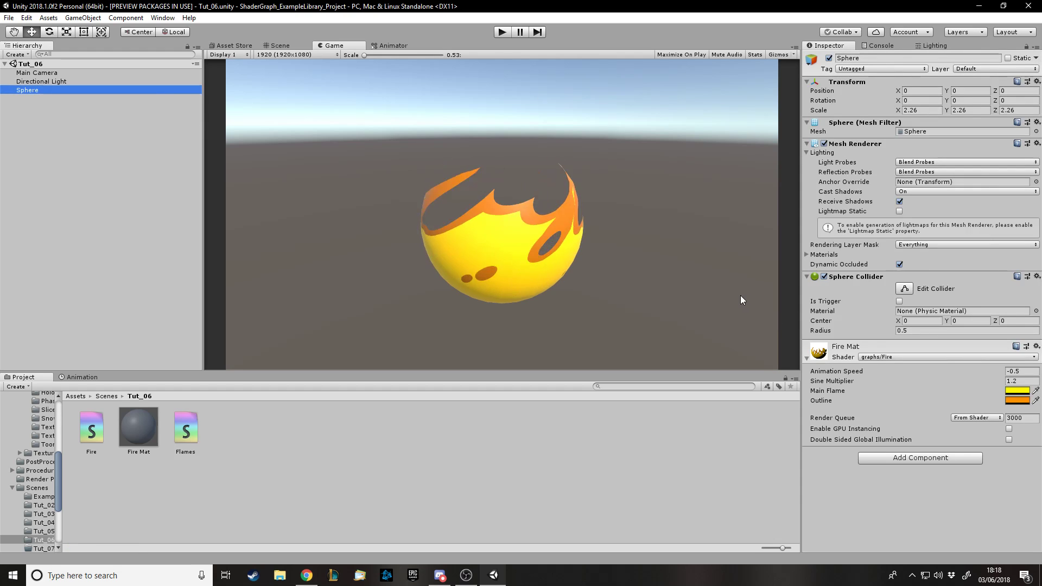
mouse_move(829, 383)
mouse_down()
mouse_move(888, 388)
mouse_move(845, 389)
mouse_up()
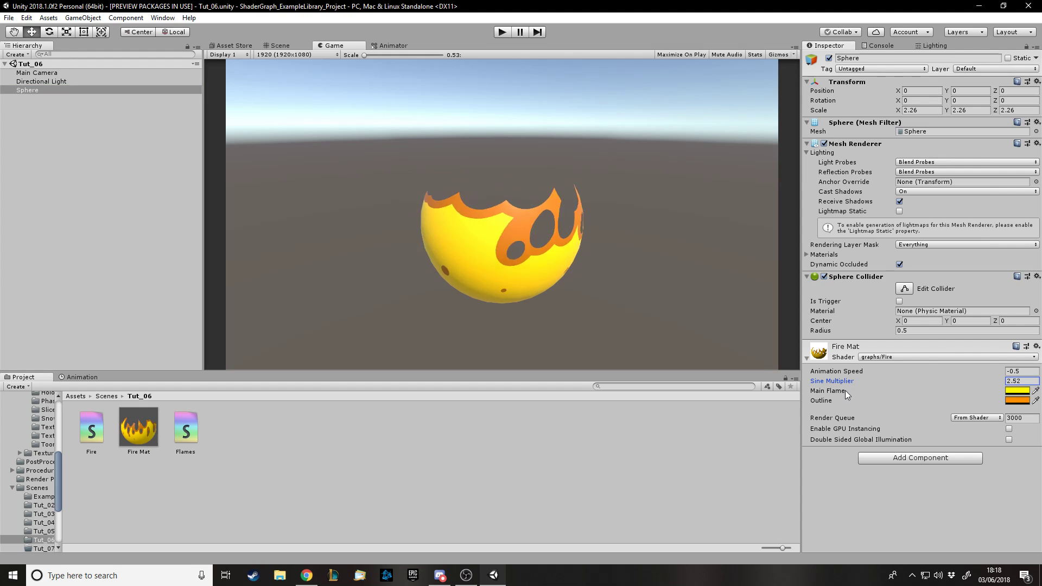
click(1014, 400)
drag(154, 109, 240, 145)
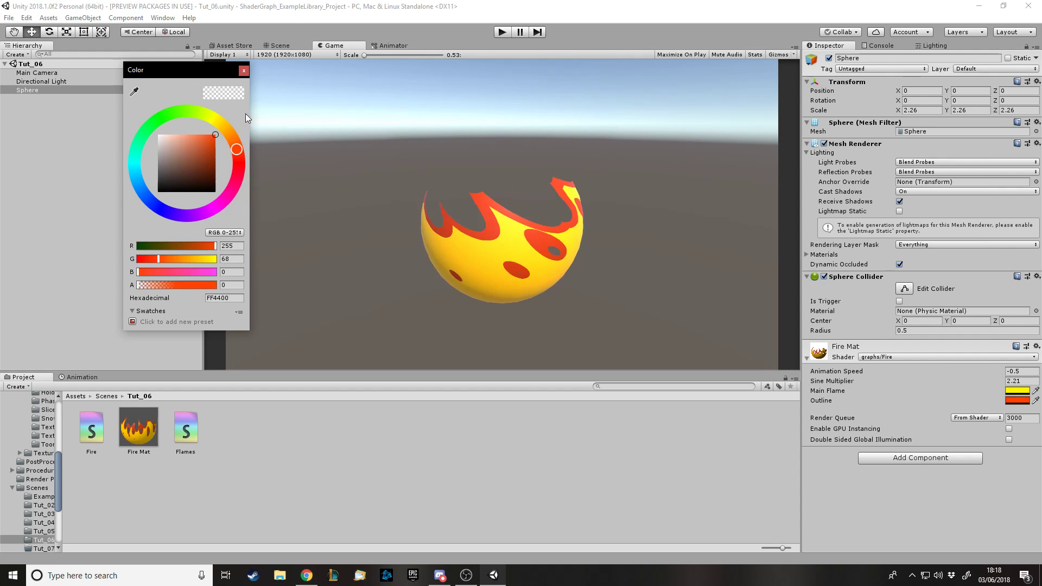
click(243, 70)
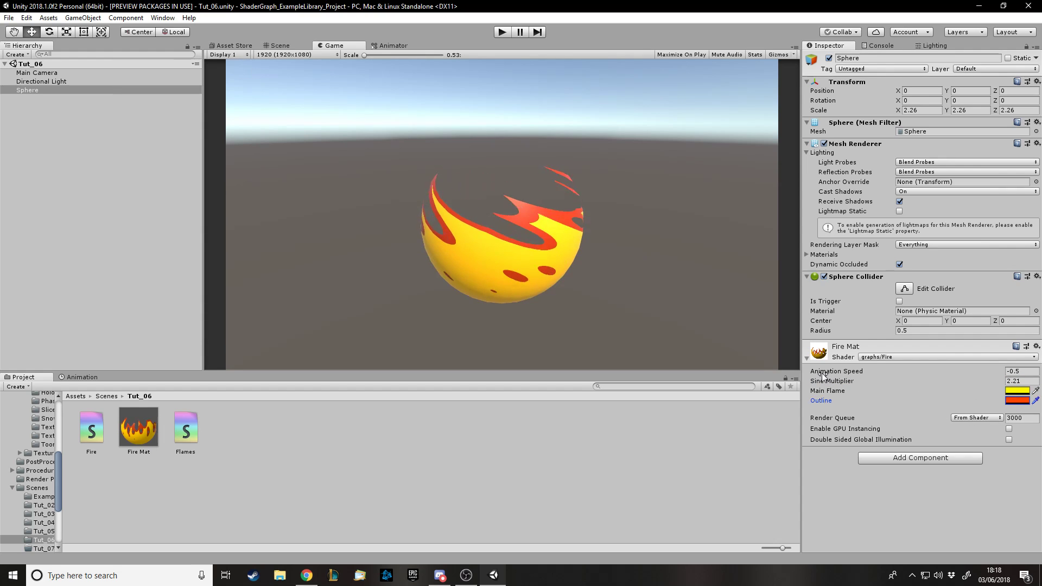
- Set the Fire Mat's Animation Speed to 0.4
drag(846, 369, 822, 374)
click(1020, 372)
text(0)
key(BackSpace)
text(0.4)
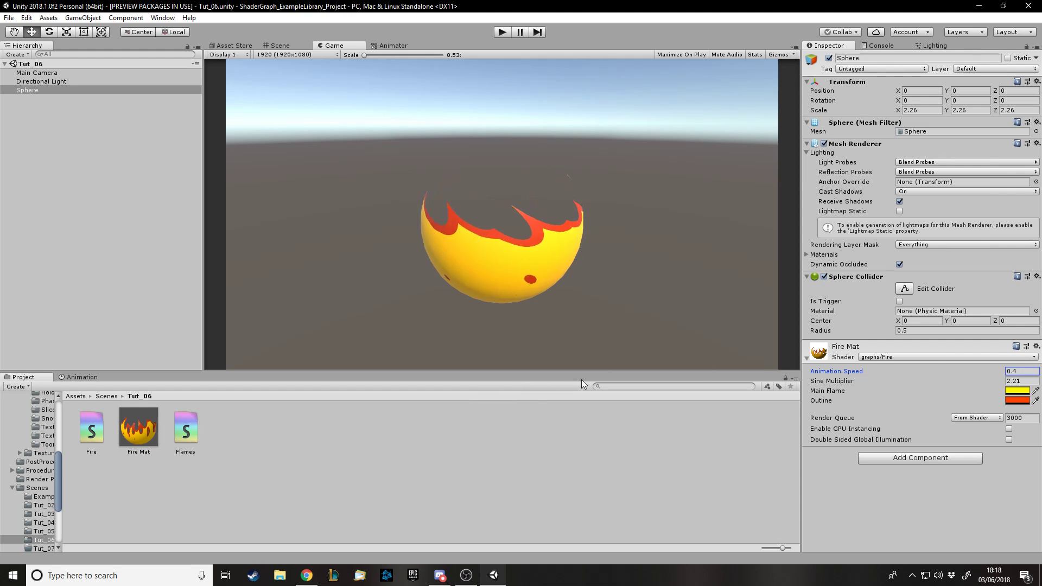
- Switch to Chrome and examine the Reddit post's animated fire sphere, its node graph and the repository link in the comments
click(307, 574)
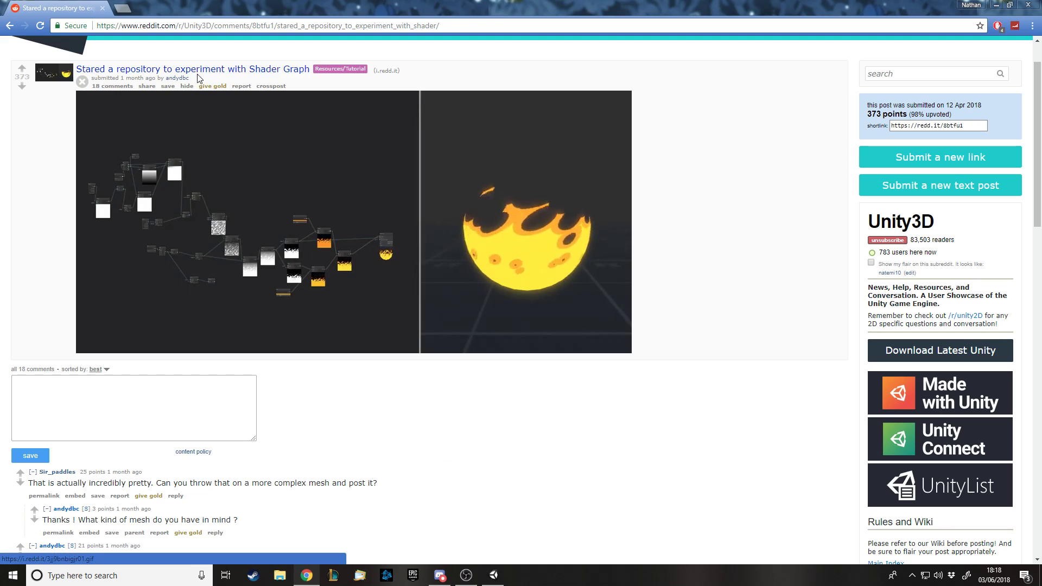
mouse_move(190, 79)
mouse_down()
mouse_move(135, 66)
mouse_move(194, 79)
mouse_up()
click(472, 379)
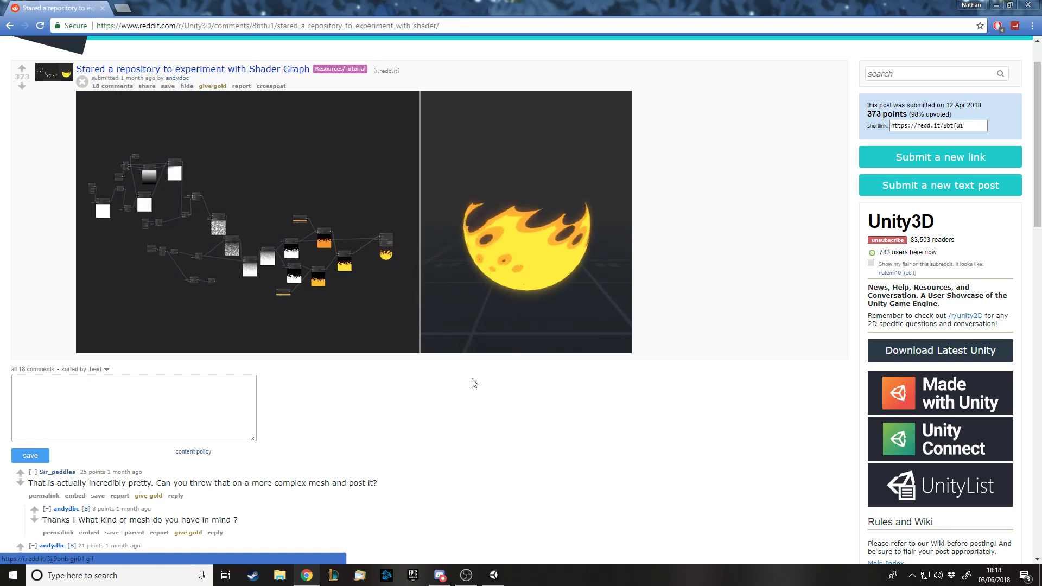
scroll(484, 393, up, 2)
scroll(485, 393, down, 2)
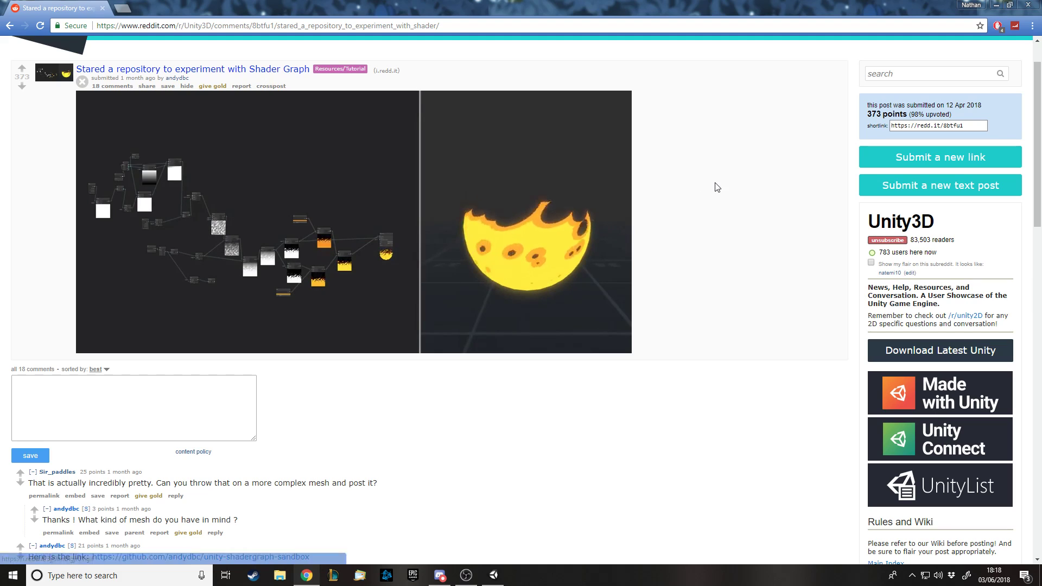
mouse_move(1036, 103)
mouse_down()
mouse_move(1037, 112)
mouse_move(1038, 102)
mouse_up()
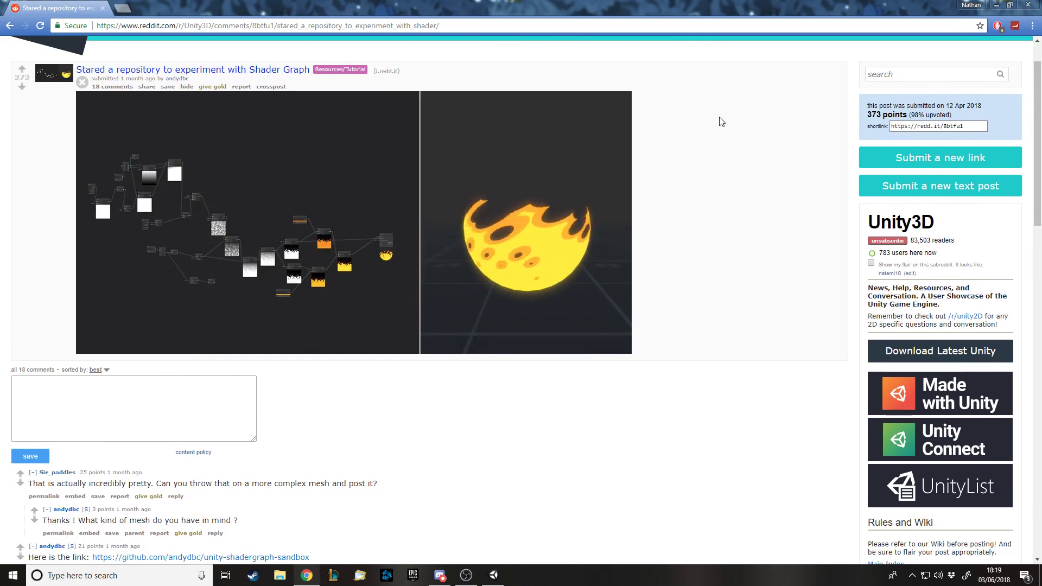
scroll(380, 158, down, 1)
scroll(319, 164, up, 2)
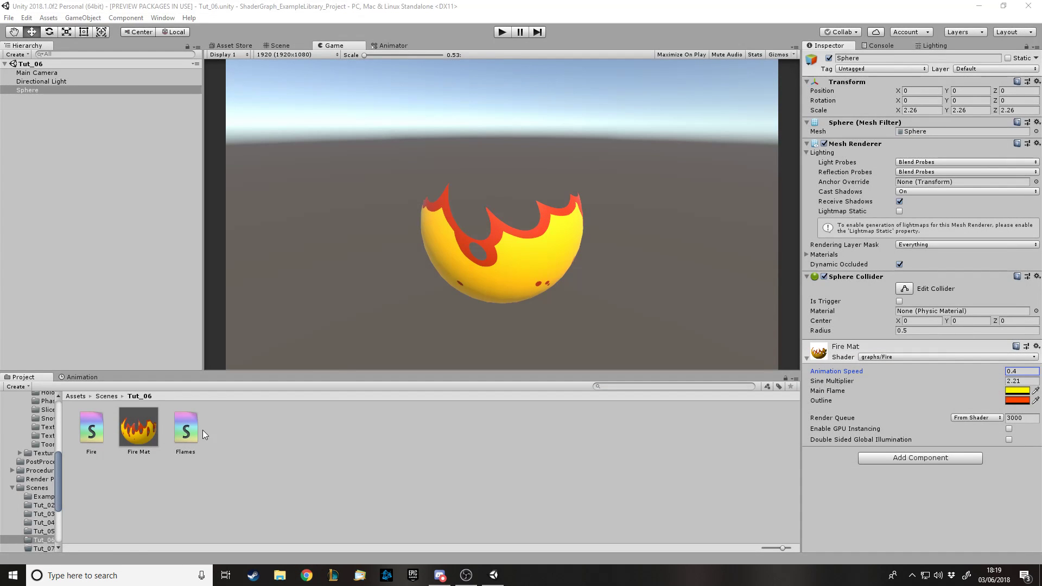
- Switch to Unity, open the Flames shader graph in a maximized editor and set the PBR Master's Surface to Transparent
double_click(185, 430)
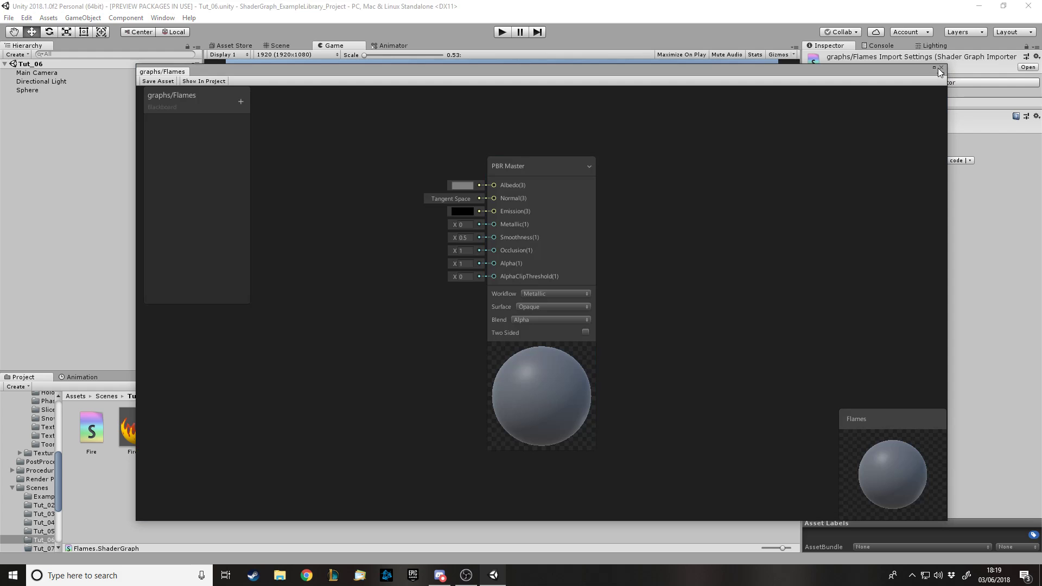
click(935, 67)
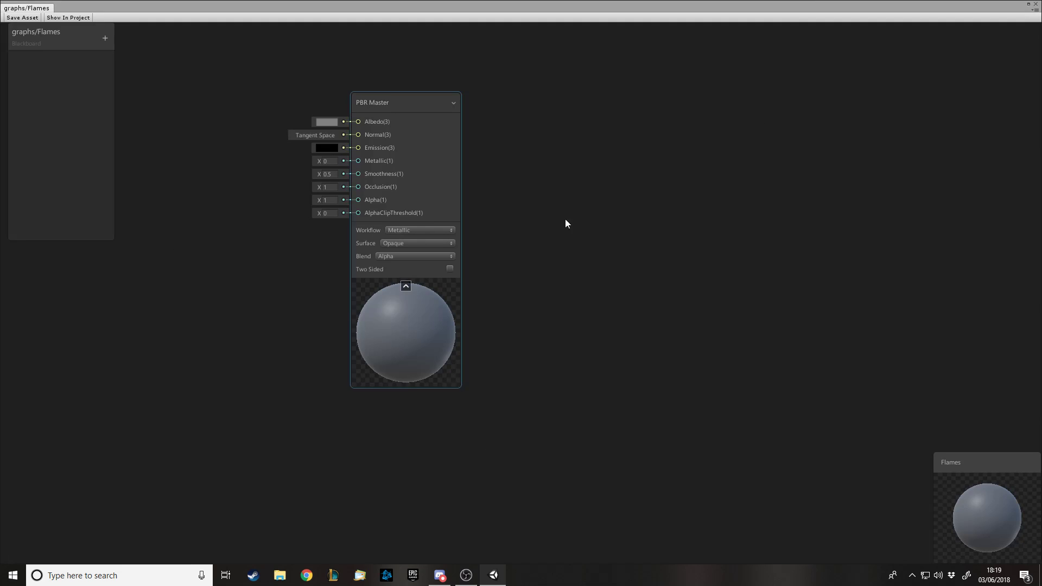
click(776, 255)
click(783, 283)
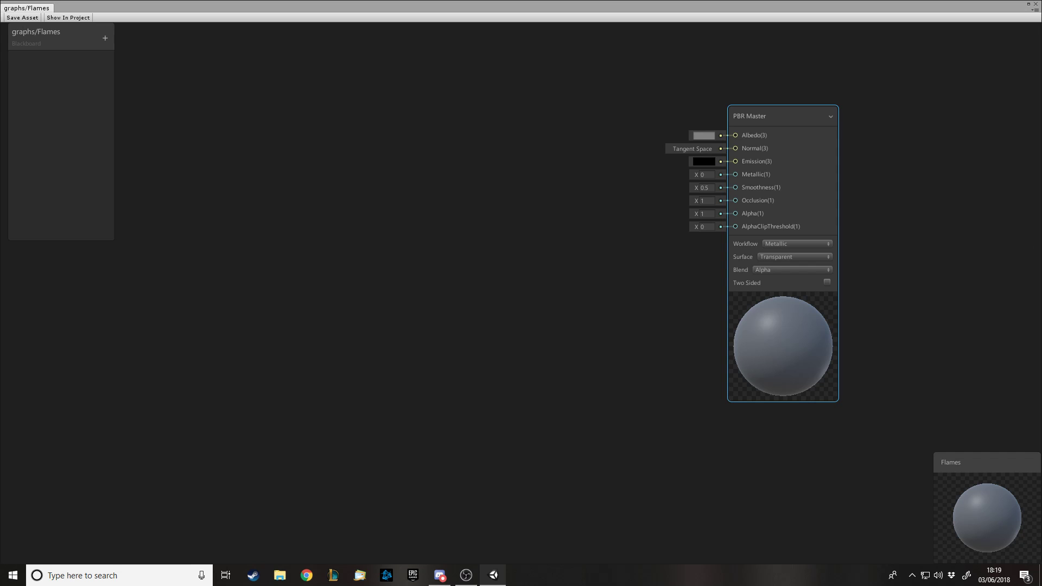
- Add a Voronoi node to the graph, placed ahead of the PBR Master node
click(260, 201)
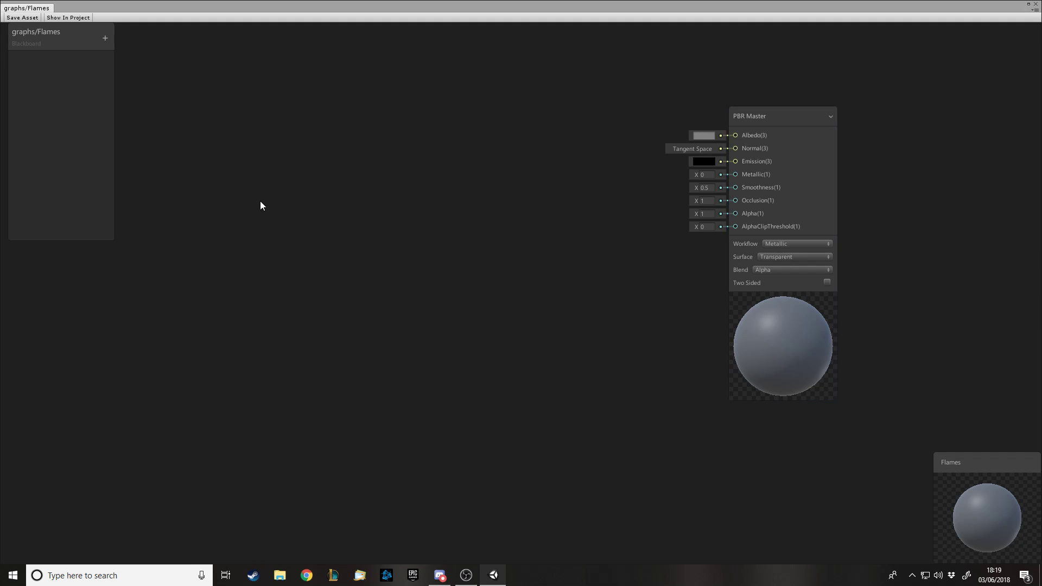
key(space)
text(vor)
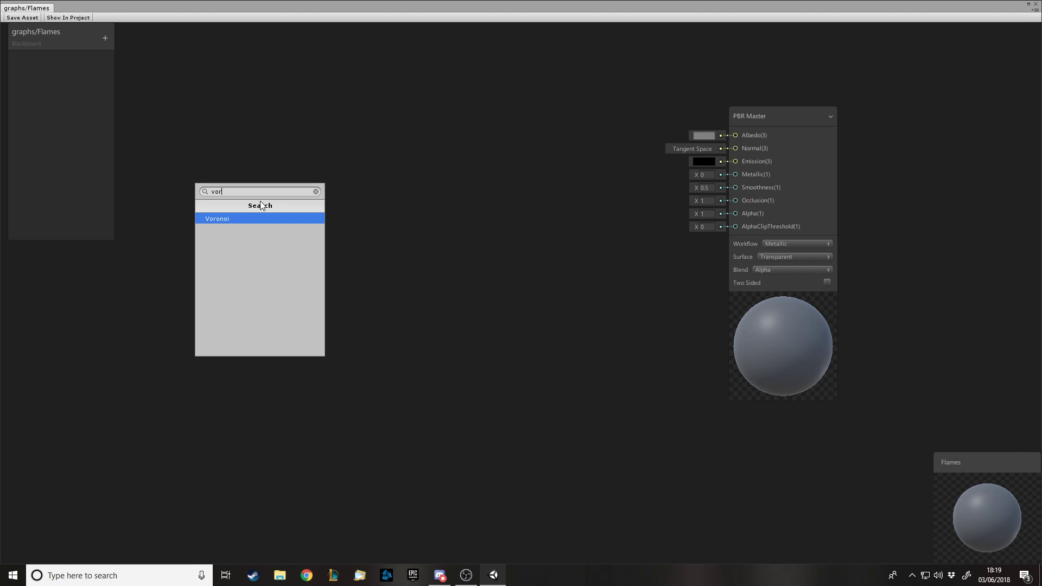
key(Return)
scroll(704, 226, down, 4)
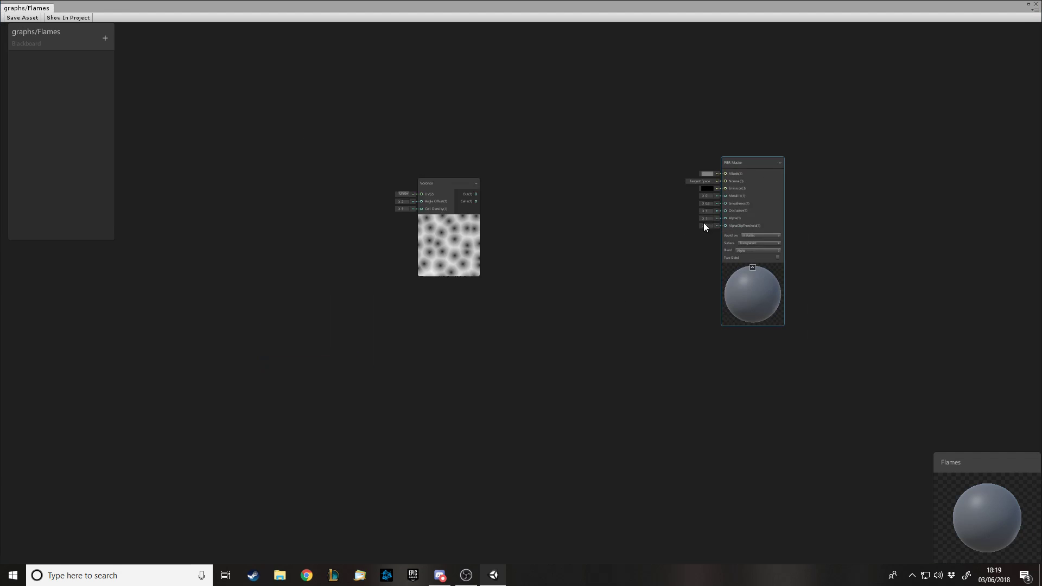
scroll(448, 160, up, 4)
drag(448, 267, 386, 235)
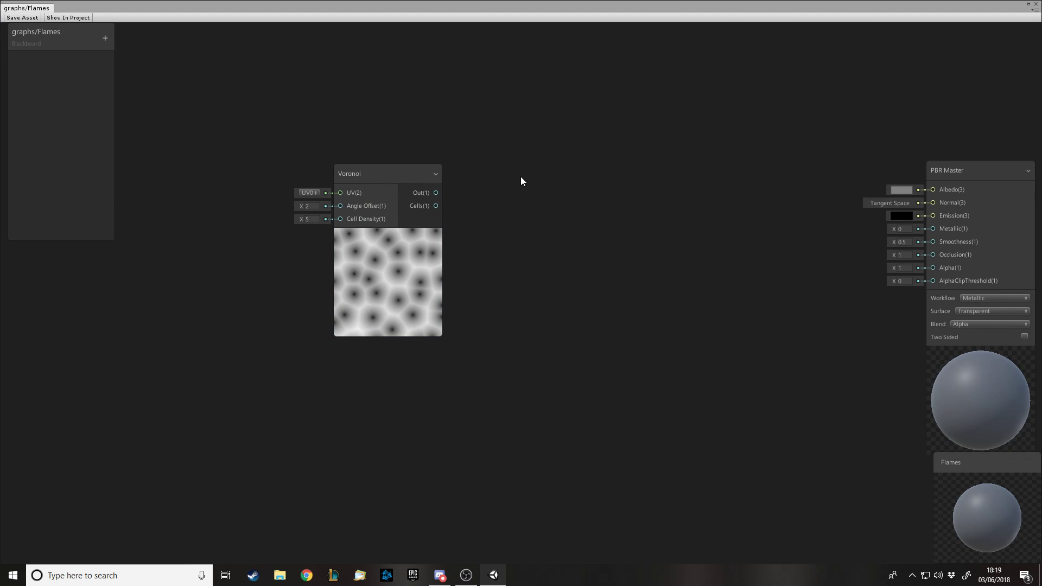
drag(418, 193, 446, 190)
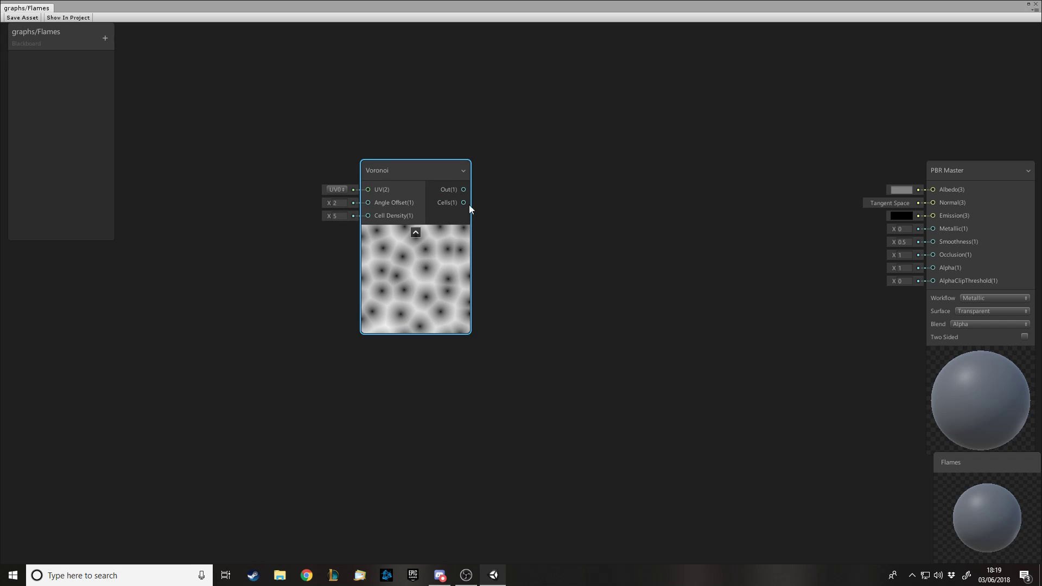
- Connect the Voronoi's Out to the PBR Master's Albedo, enlarge the Flames preview and move the Voronoi node closer to the master
drag(464, 190, 933, 189)
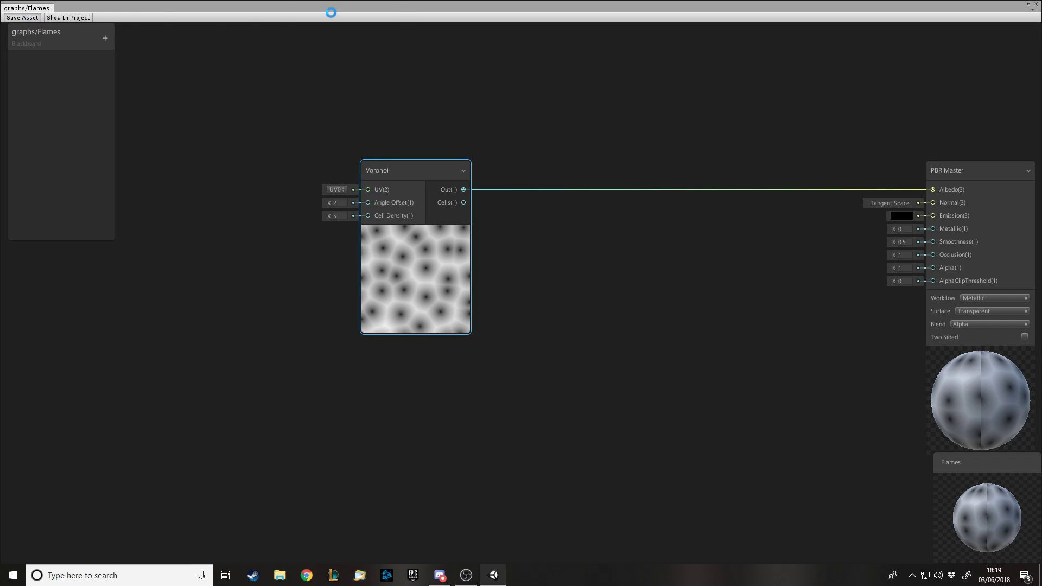
drag(999, 508, 969, 498)
drag(932, 453, 901, 420)
mouse_move(978, 514)
mouse_down()
mouse_move(967, 532)
mouse_move(994, 503)
mouse_move(976, 521)
mouse_up()
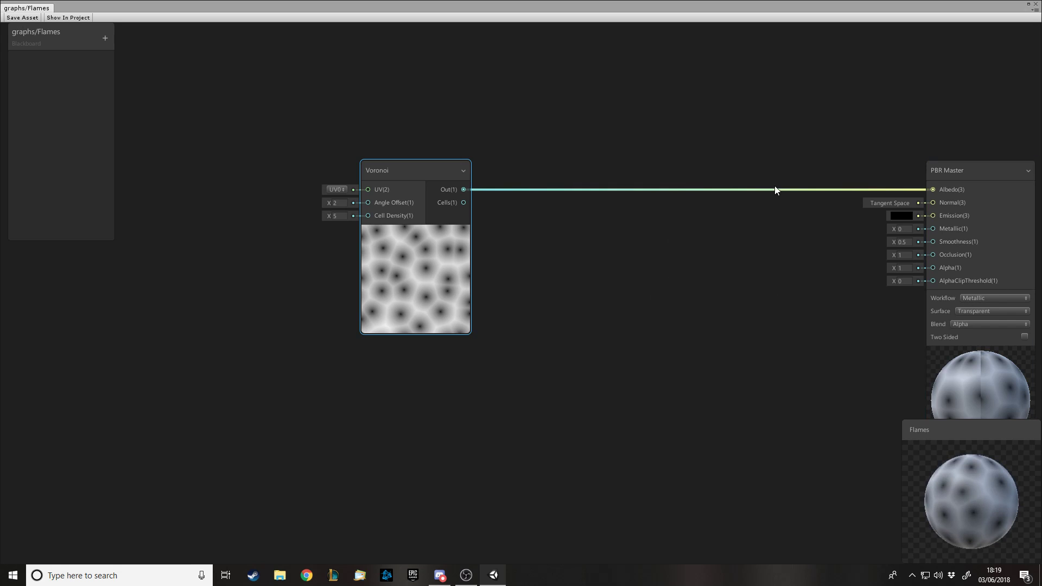
click(887, 189)
drag(395, 174, 466, 159)
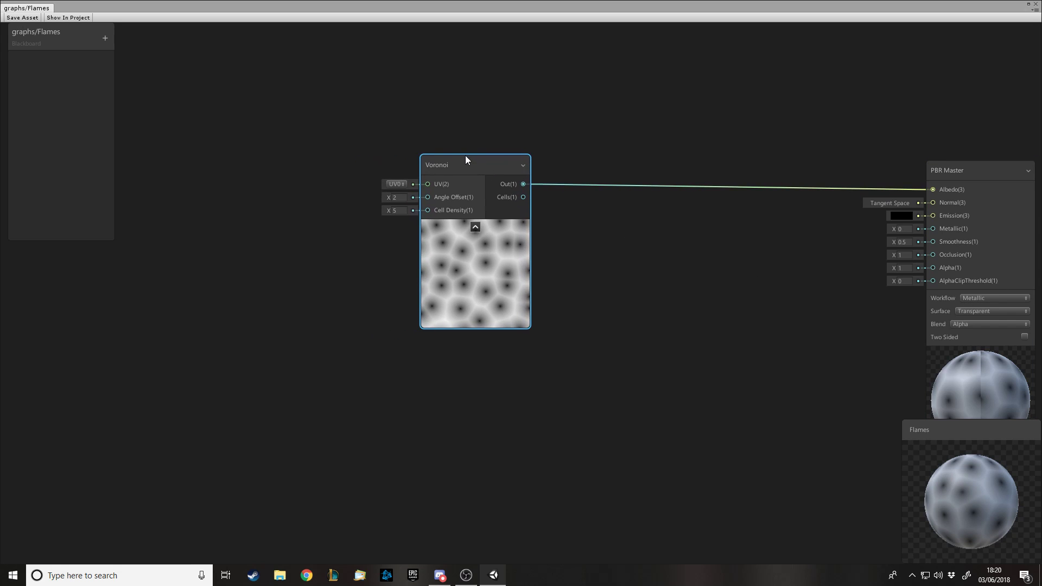
- Try different Angle Offset values on the Voronoi node, including 1
click(402, 186)
click(402, 195)
key(space)
right_click(419, 158)
key(Escape)
drag(387, 198, 365, 194)
text(1)
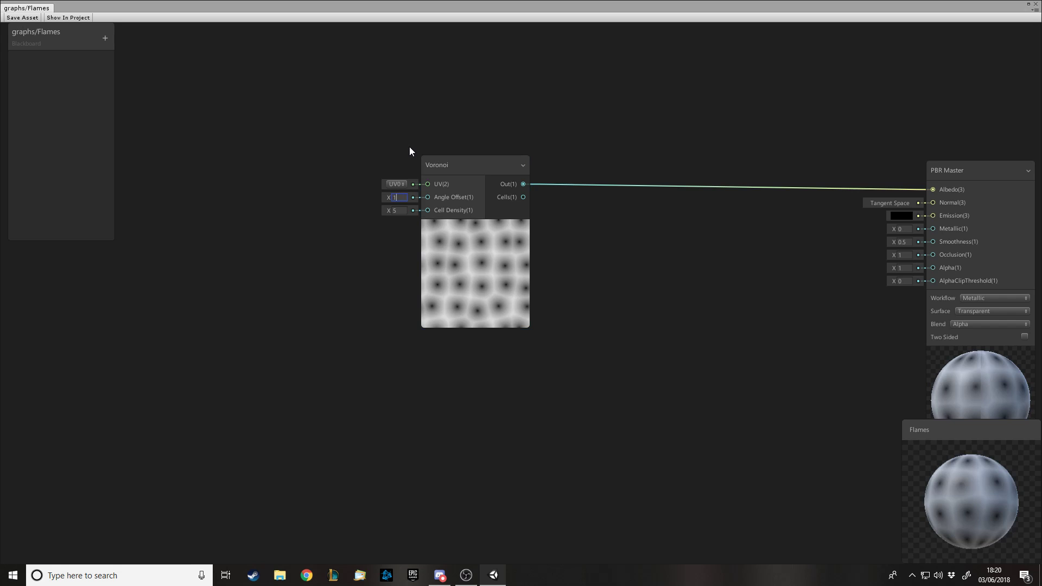
key(Escape)
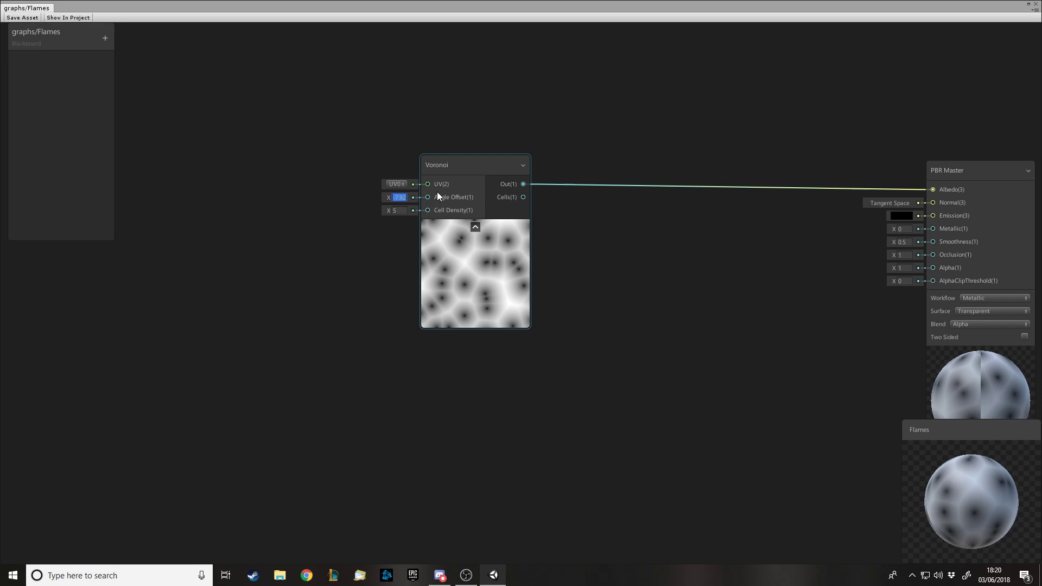
- Set the Voronoi node's Angle Offset to 8 and its Cell Density to 6
text(8)
key(Return)
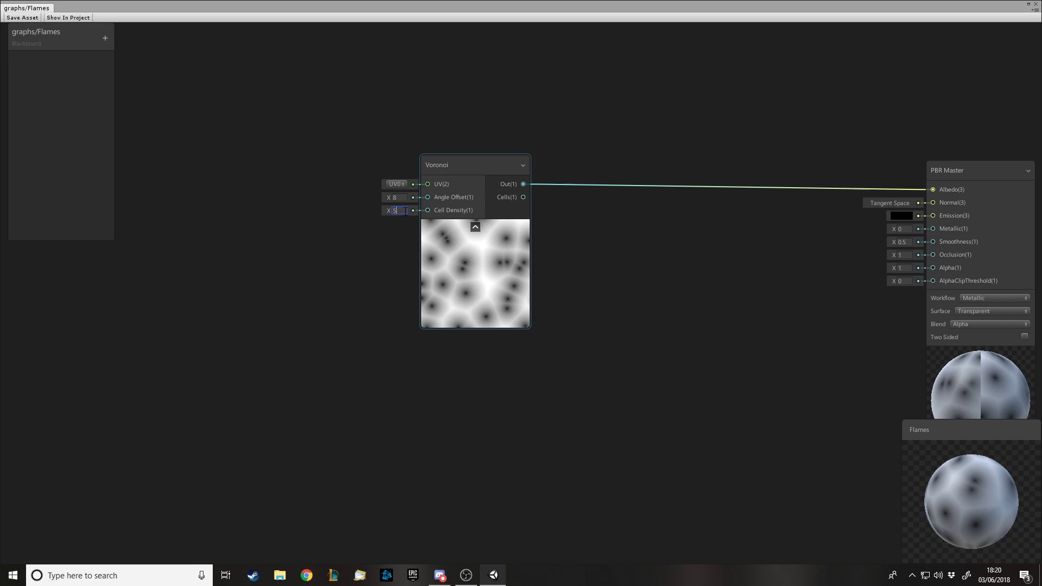
mouse_move(387, 212)
mouse_down()
mouse_move(883, 174)
mouse_move(312, 177)
mouse_move(535, 204)
mouse_move(491, 214)
mouse_move(395, 210)
mouse_up()
text(6)
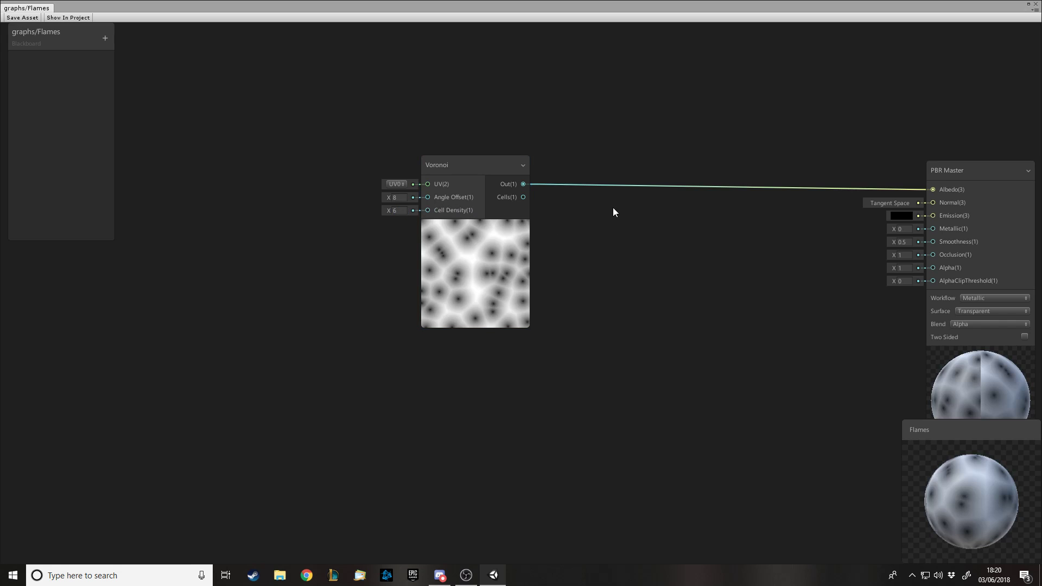
- Add a Tiling And Offset node, connect its Out to the Voronoi's UV input and place it just before the Voronoi node
scroll(780, 195, down, 3)
scroll(630, 168, up, 3)
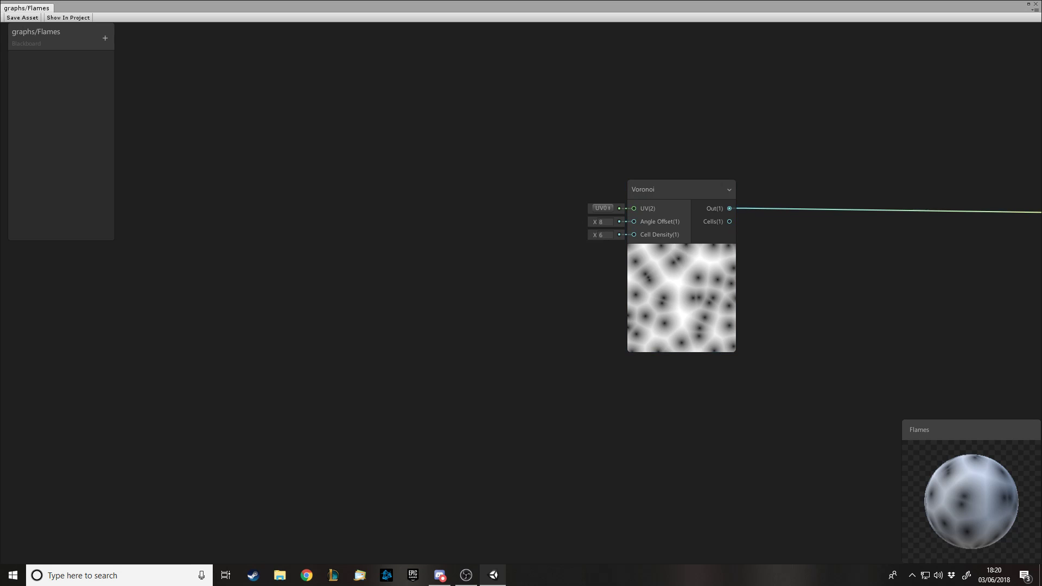
key(space)
text(tiling)
key(Return)
drag(457, 205, 382, 164)
drag(468, 181, 635, 207)
drag(393, 162, 488, 192)
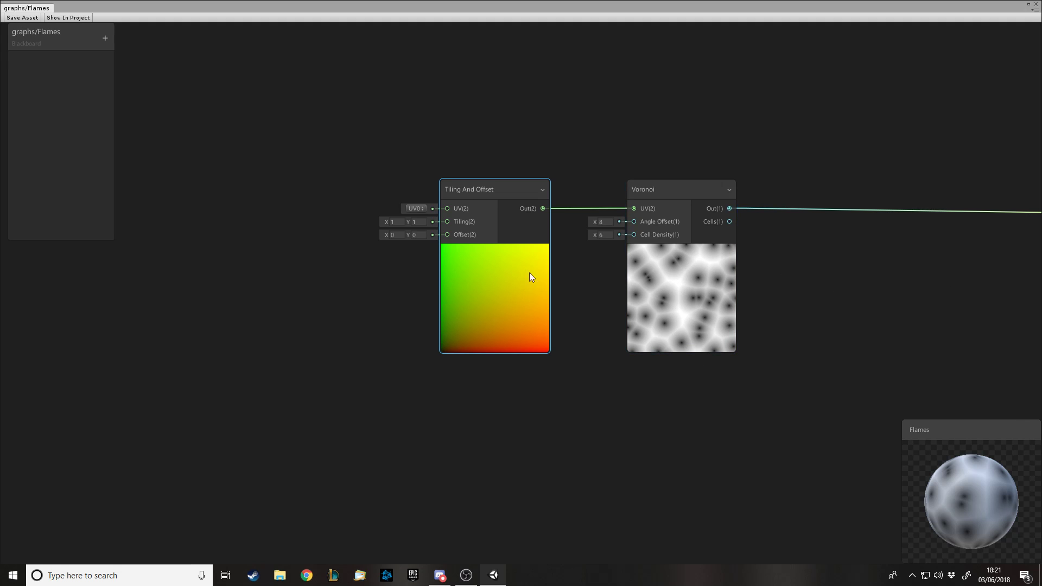
drag(510, 189, 534, 187)
- Add a Combine node ahead of Tiling And Offset and connect its RG output to the Offset input
scroll(637, 248, down, 2)
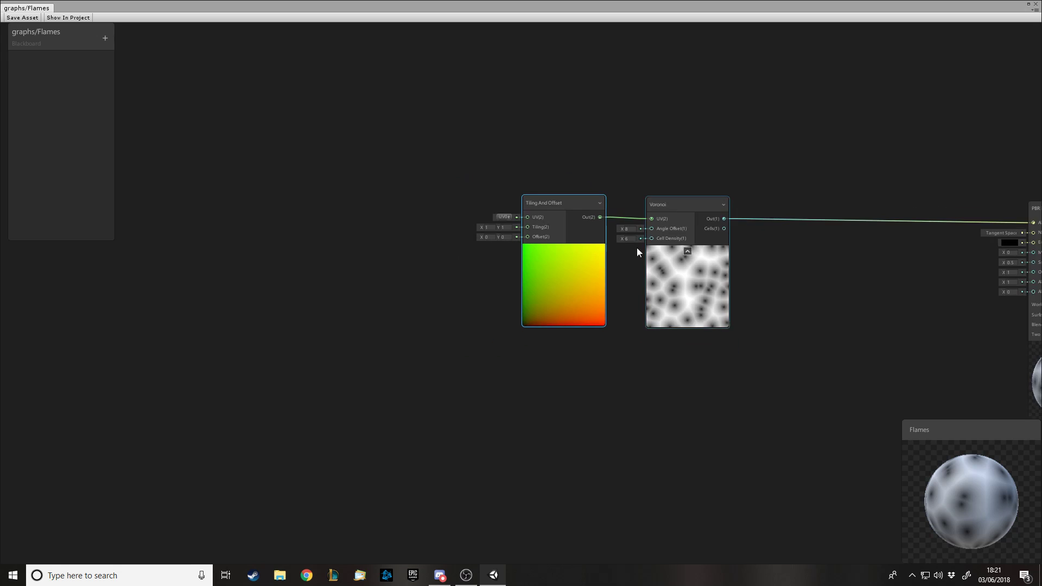
scroll(424, 239, up, 2)
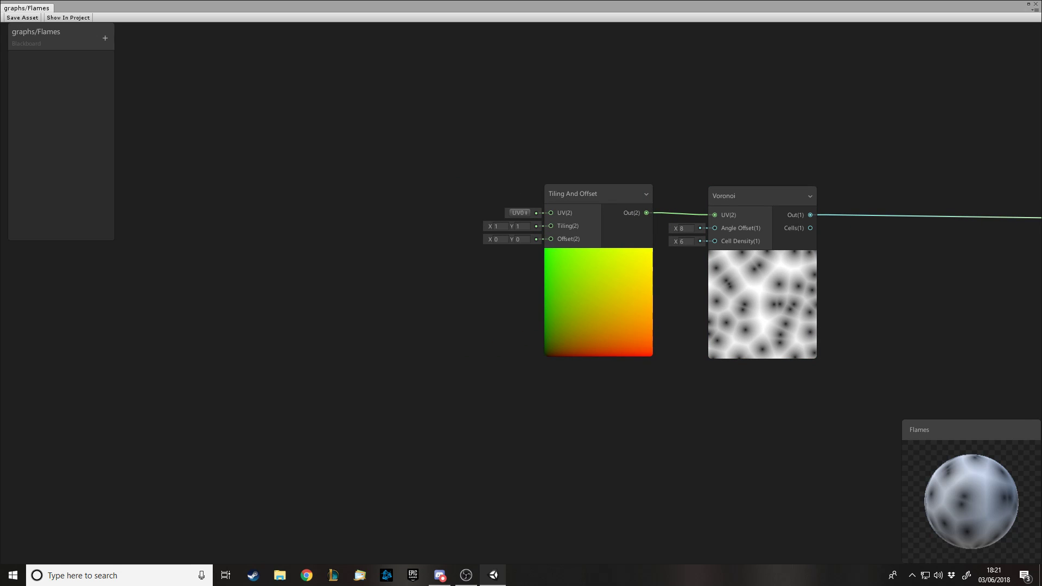
key(space)
text(combine)
key(Return)
drag(562, 274, 401, 207)
drag(453, 253, 401, 211)
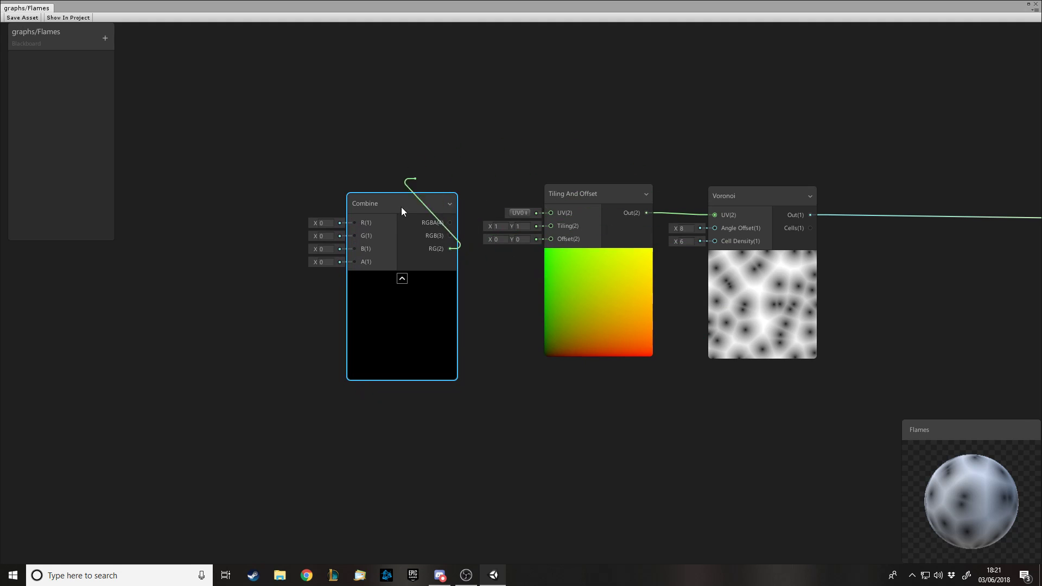
mouse_move(543, 253)
mouse_down()
mouse_move(552, 229)
mouse_move(551, 239)
mouse_up()
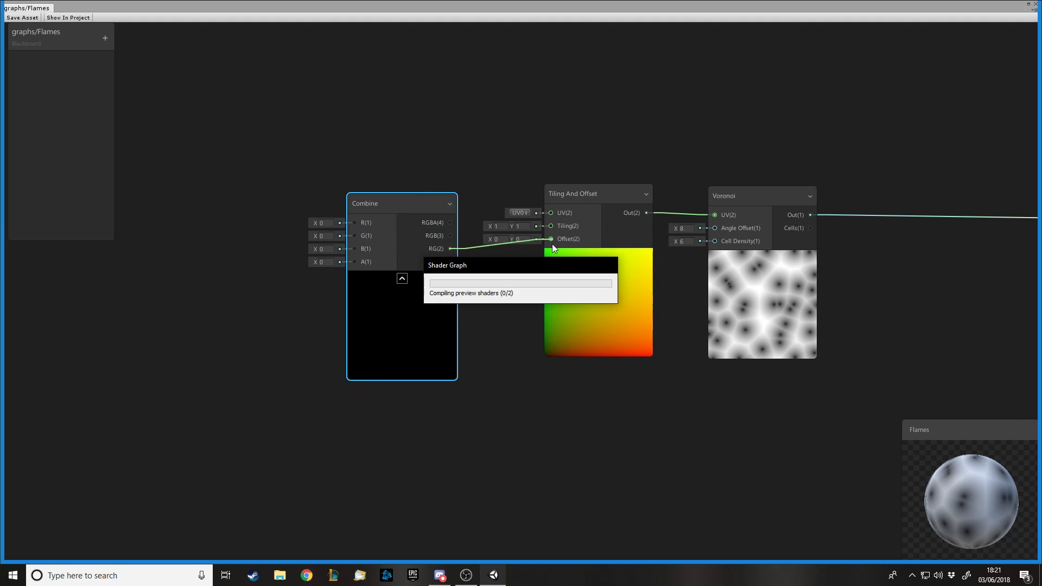
mouse_move(440, 206)
mouse_down()
mouse_move(423, 197)
mouse_move(440, 197)
mouse_up()
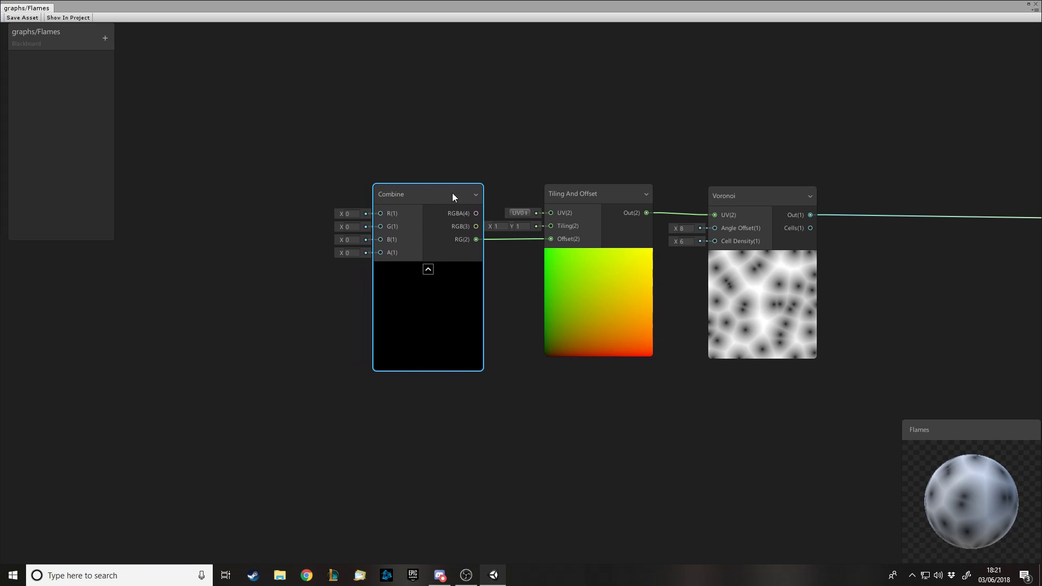
- Add a Time node in the empty area below and ahead of the Combine node
scroll(781, 217, down, 5)
scroll(506, 236, up, 5)
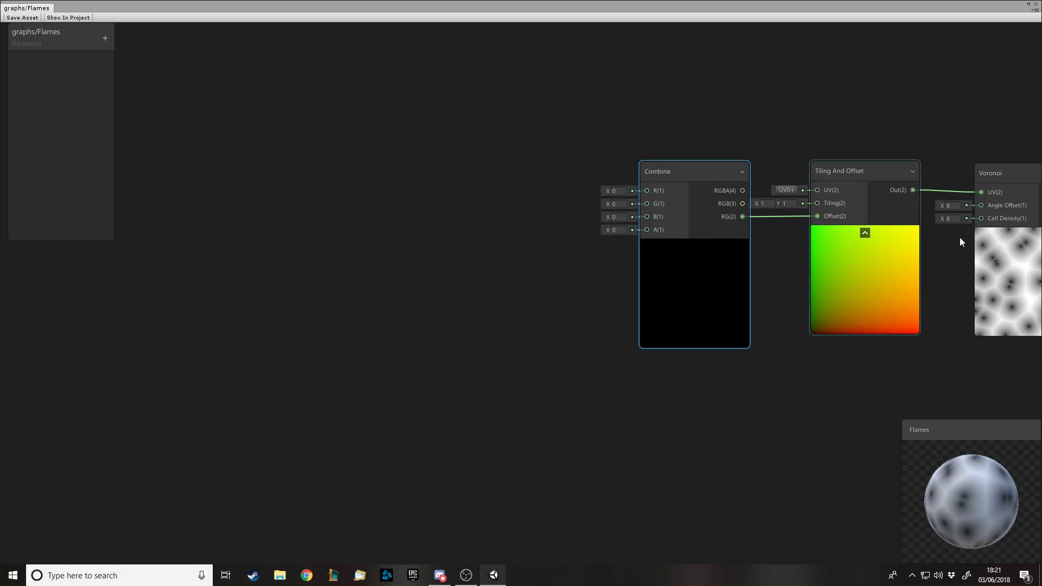
click(312, 400)
key(space)
text(time)
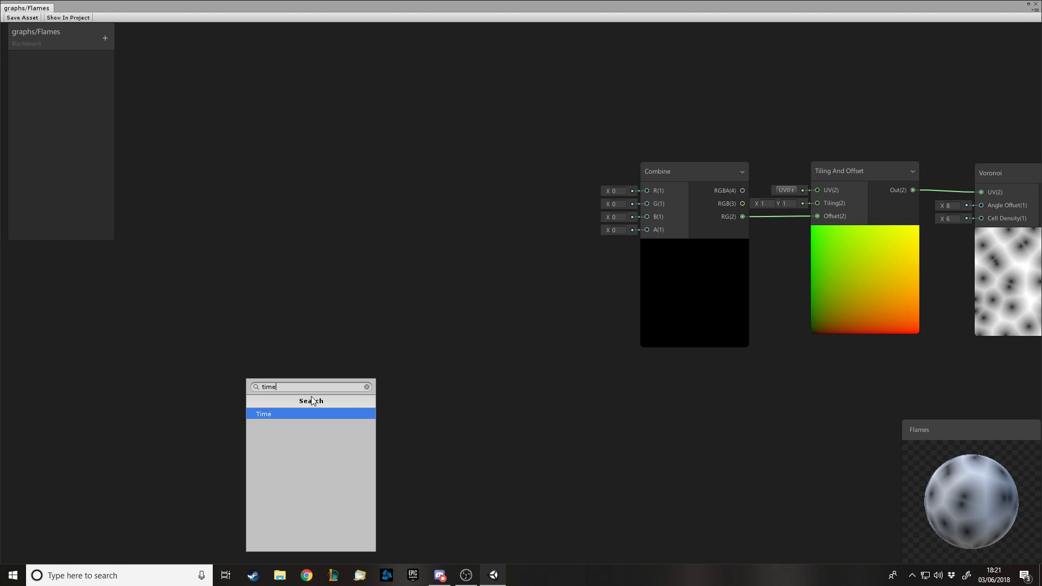
key(Return)
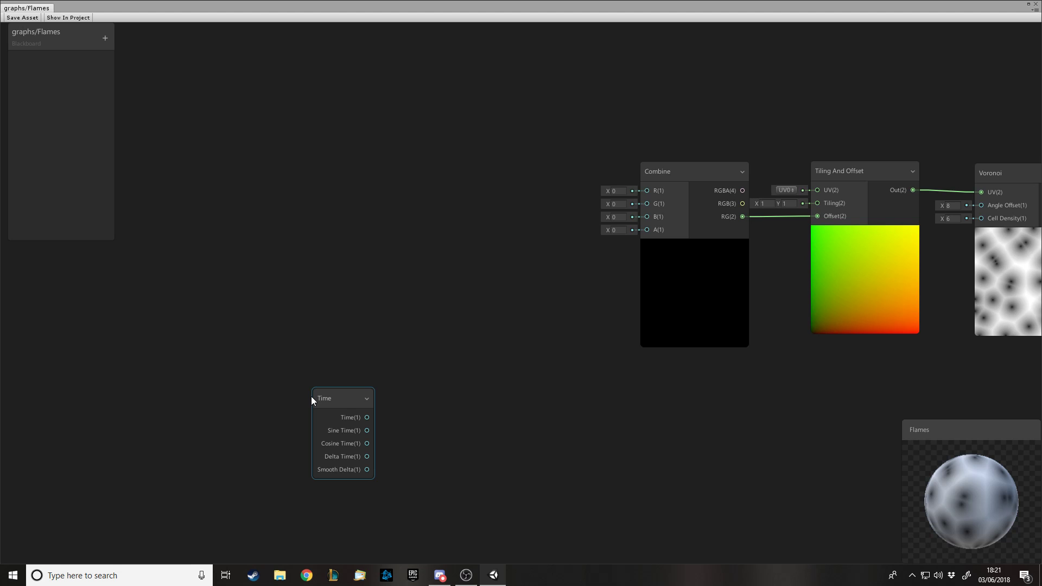
- Add a Multiply node after the Time node, connect Time to its A input and its Out to the Combine node's G input
click(554, 380)
key(space)
text(mu)
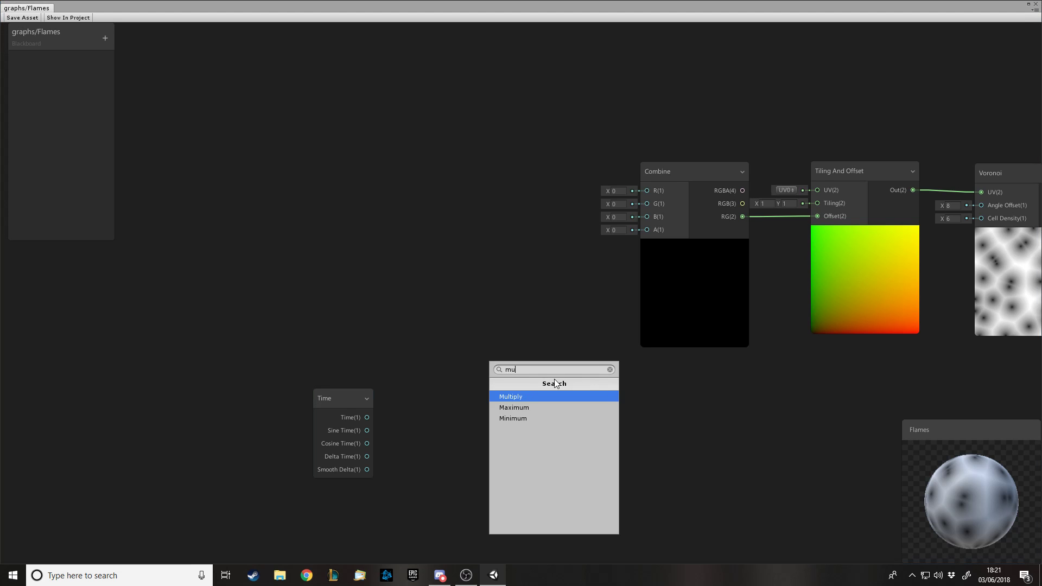
key(Return)
drag(342, 398, 276, 337)
drag(575, 380, 418, 367)
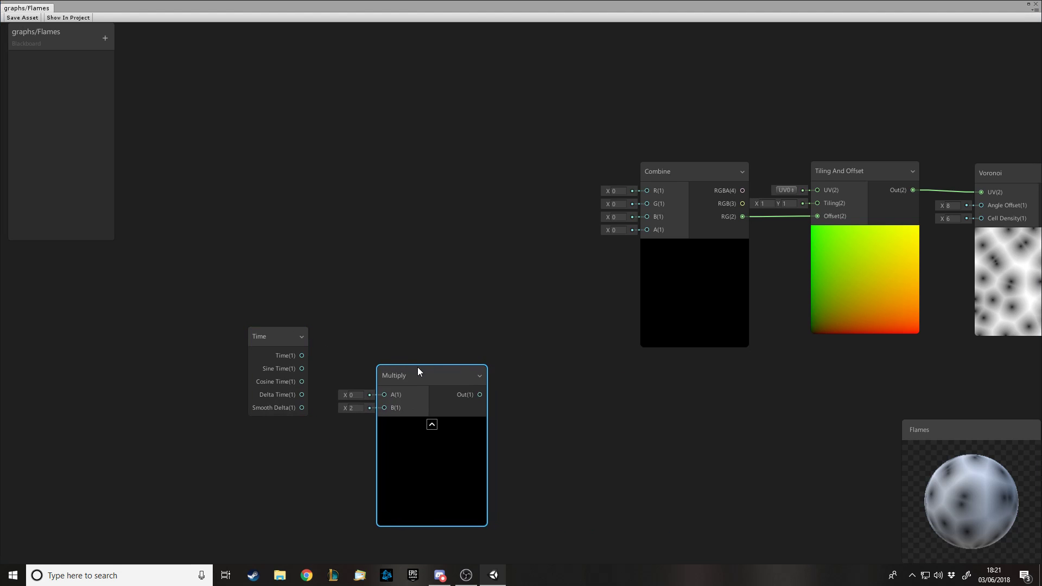
drag(302, 356, 384, 395)
drag(477, 395, 646, 204)
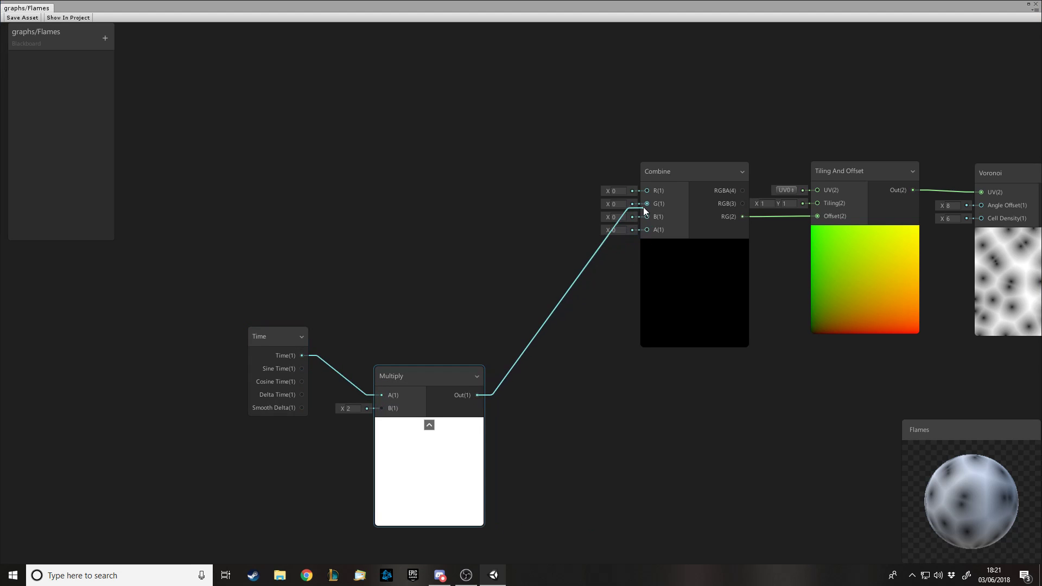
- Create a Vector1 property named Animation Speed with a default value of -0.5
click(105, 38)
click(125, 46)
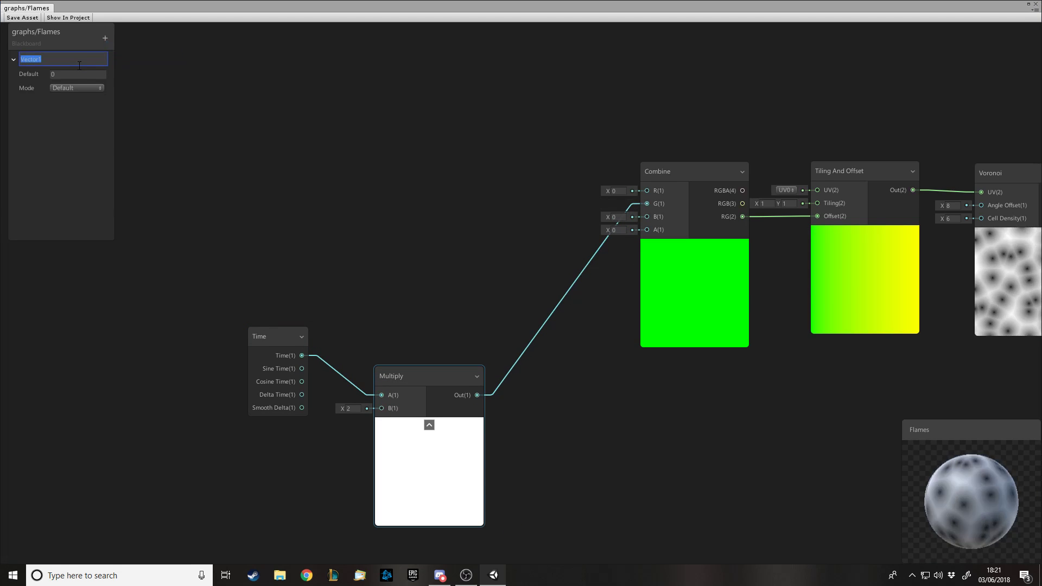
text(Animation Speed)
key(Return)
click(65, 75)
text(-.5)
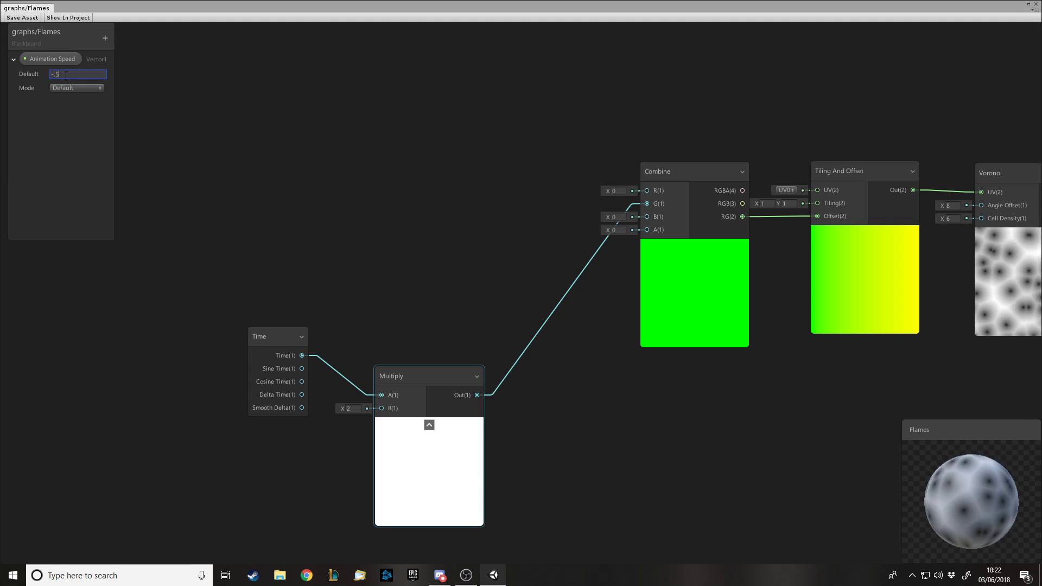
- Place the Animation Speed property in the graph below the Time node and connect it to the Multiply node's B input
drag(56, 56, 268, 498)
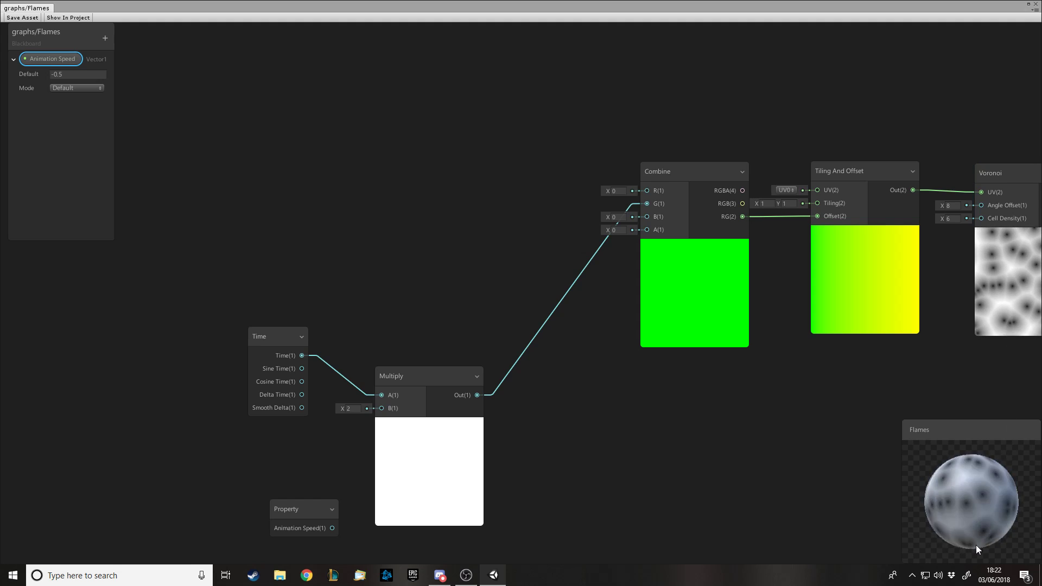
drag(332, 528, 382, 408)
drag(306, 508, 285, 453)
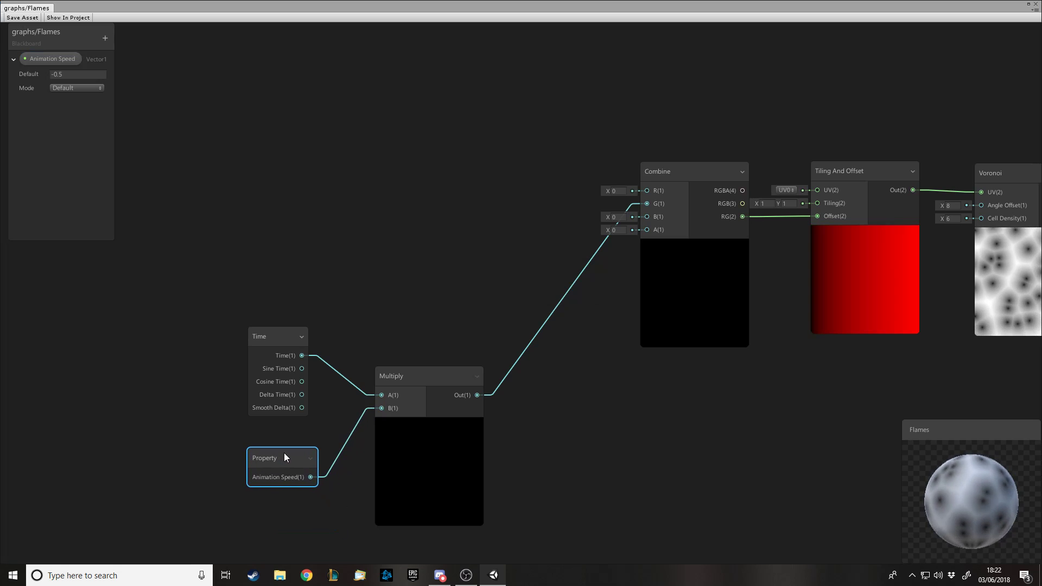
- Set the default value of the Animation Speed property to -0.4
click(81, 74)
text(-0.1)
key(BackSpace)
text(3)
key(BackSpace)
text(4)
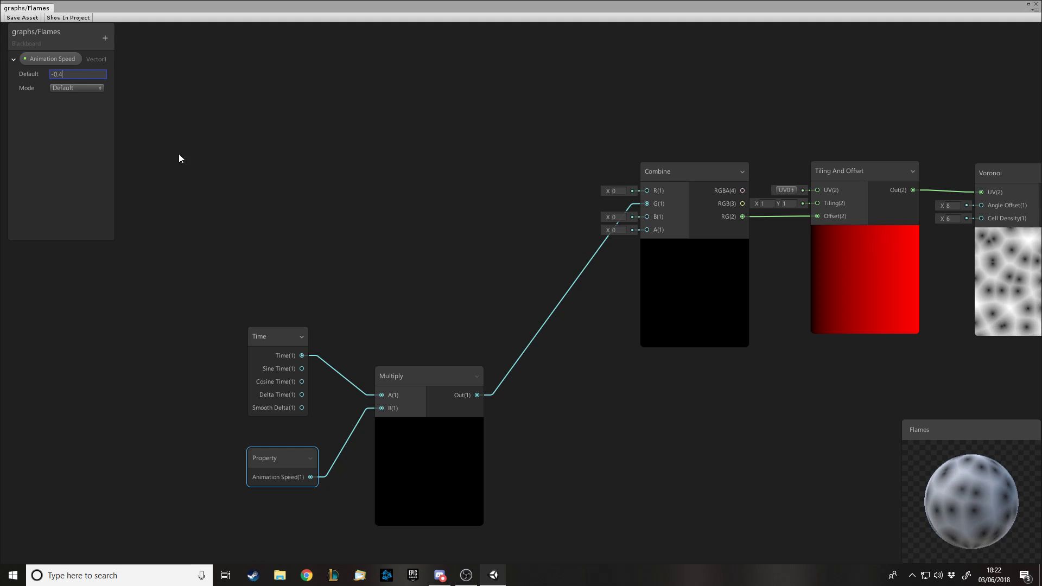
click(183, 161)
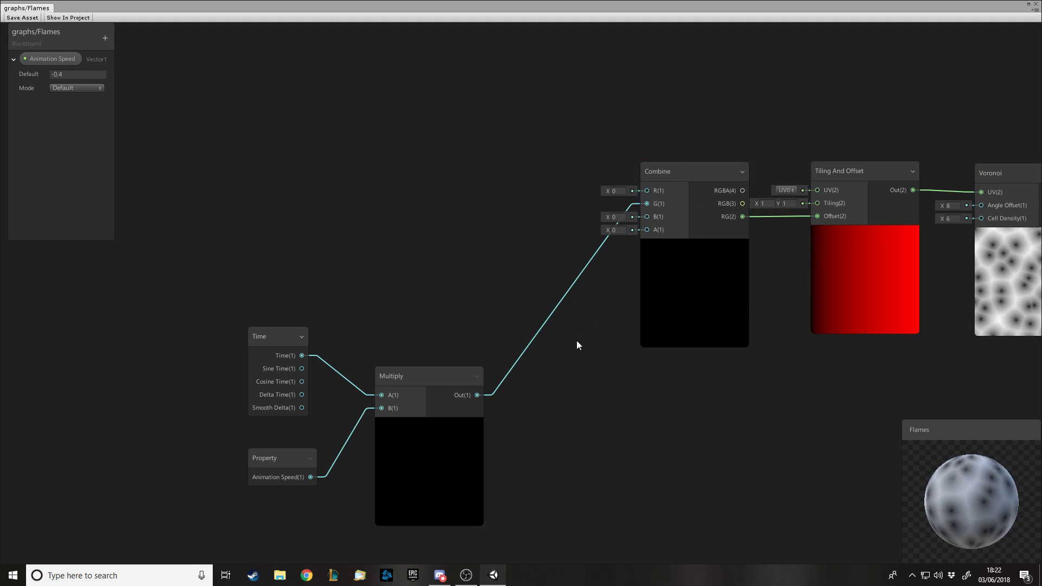
- Add a Lerp node above and ahead of the Combine node and connect its Out to Combine's R input
scroll(577, 340, down, 3)
scroll(398, 109, up, 3)
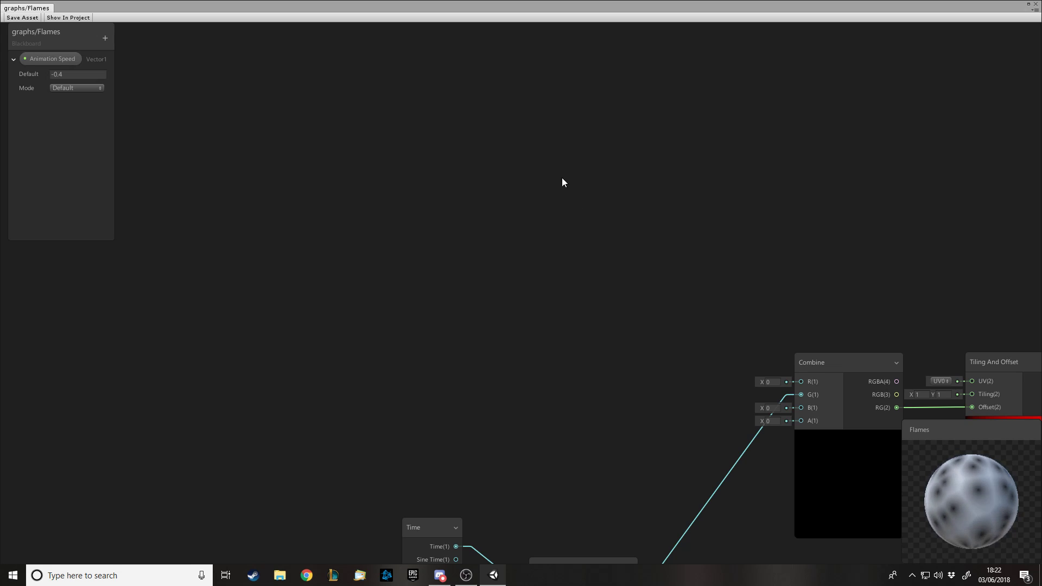
key(space)
text(lerp)
key(Return)
drag(580, 180, 619, 232)
drag(699, 245, 798, 380)
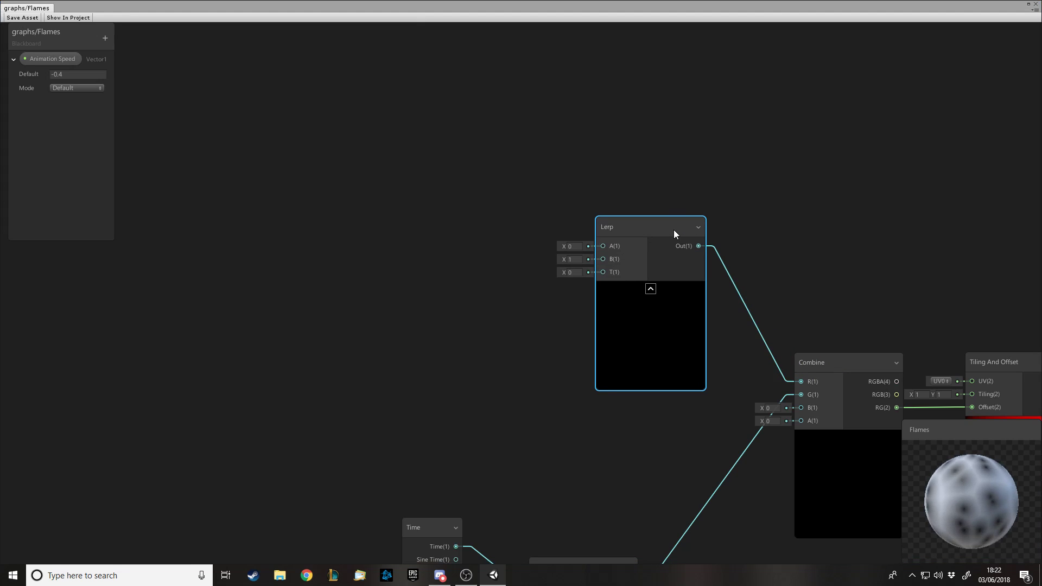
drag(675, 232, 674, 218)
- Try the Lerp node with T set to 0.5 and B set to 2
click(575, 232)
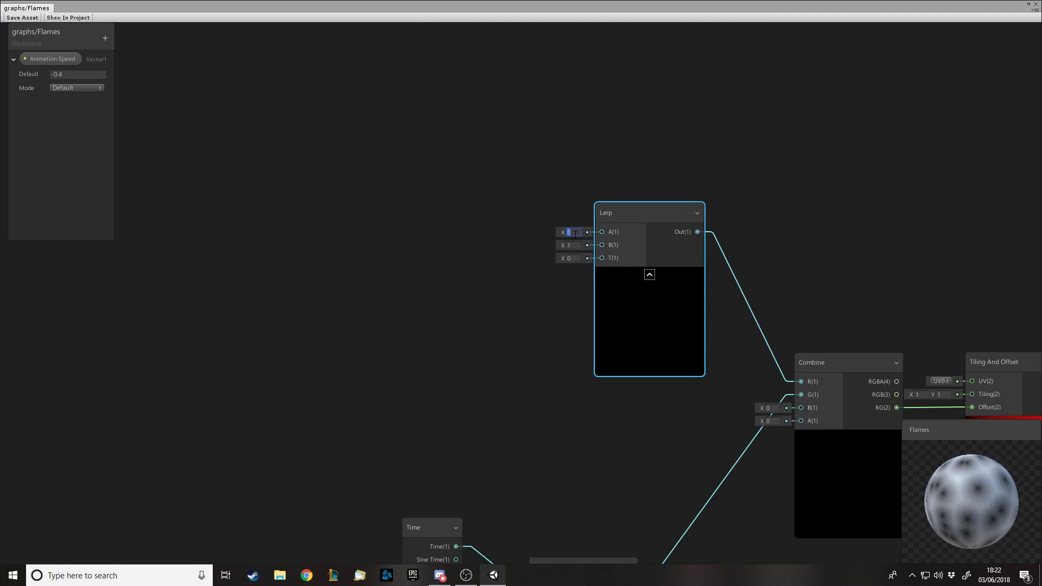
key(Tab)
key(Tab)
click(657, 178)
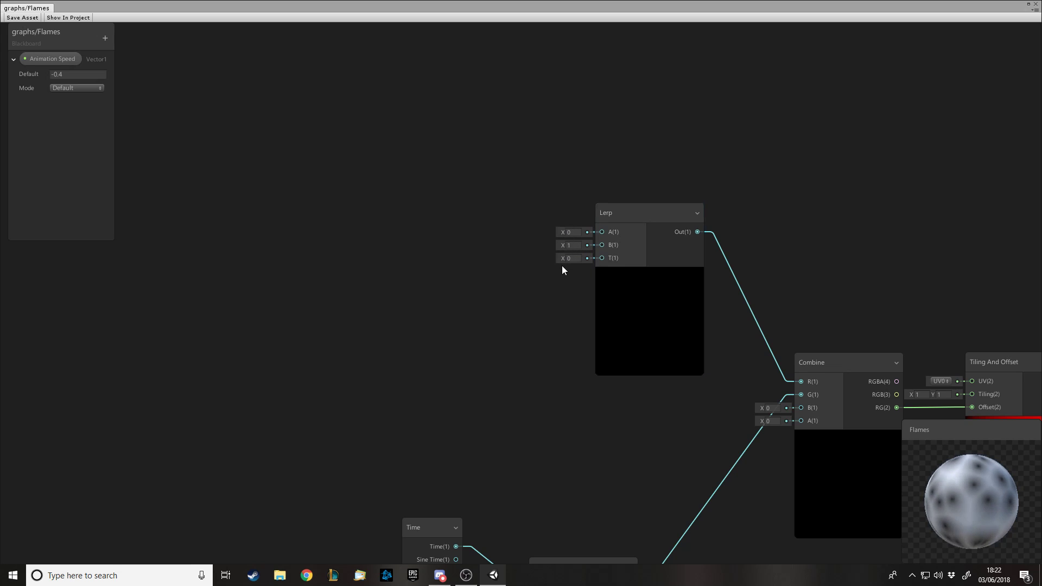
click(574, 232)
key(Return)
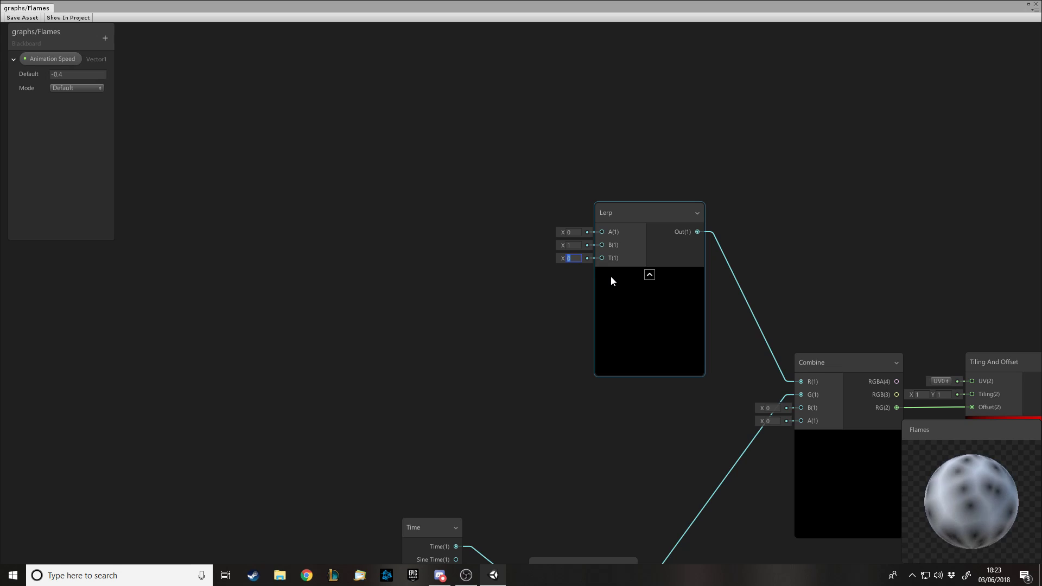
text(.5)
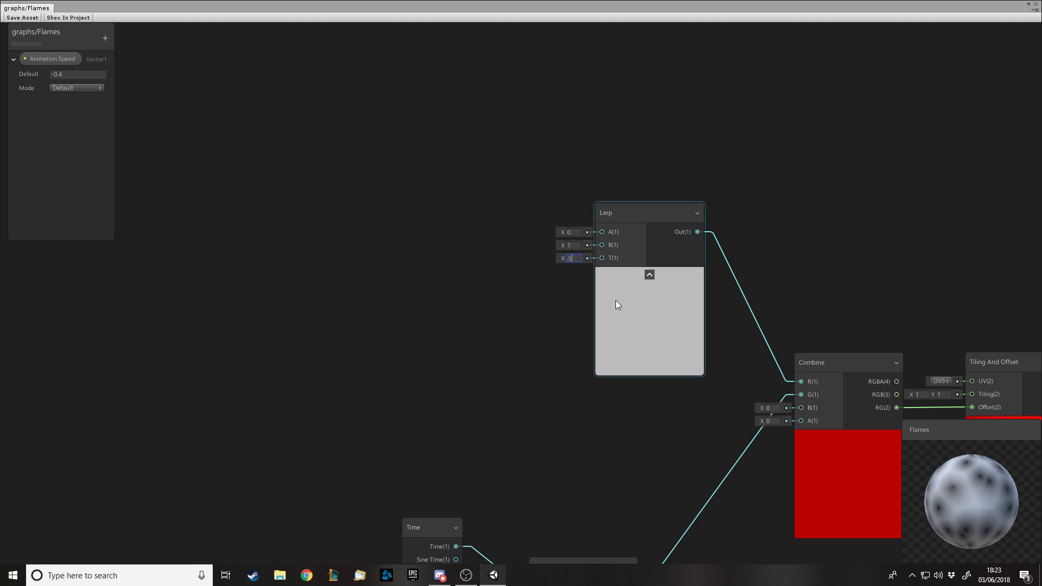
click(577, 246)
text(2)
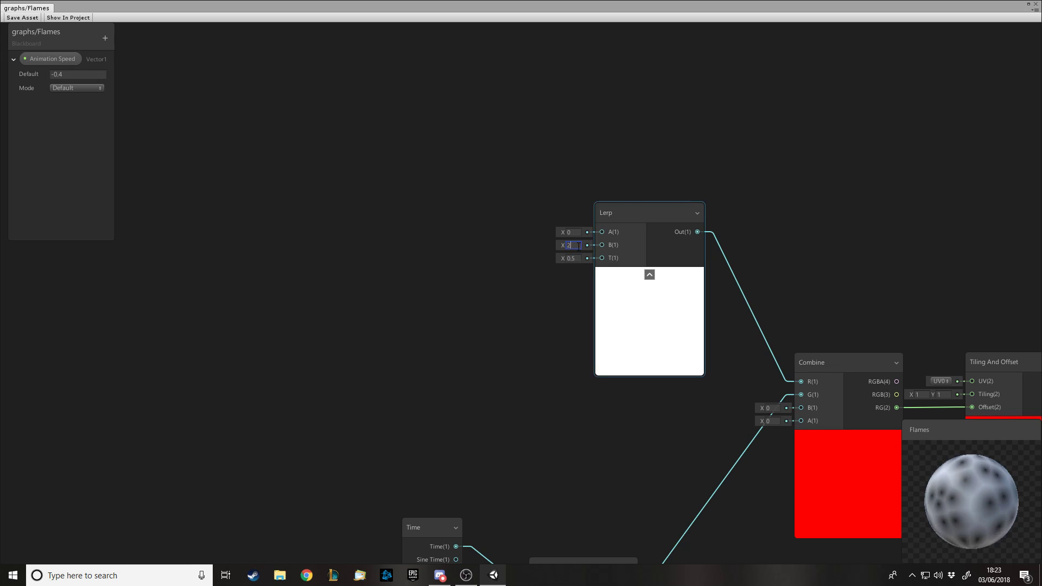
- Set the Lerp node's T back to 0 and its B back to 1
click(576, 258)
click(578, 233)
click(576, 245)
click(576, 259)
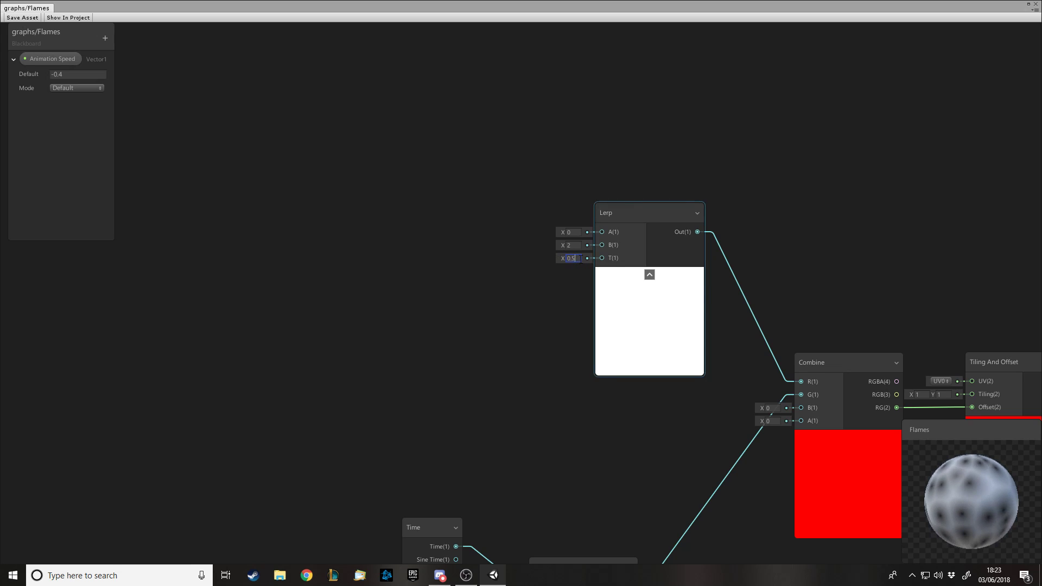
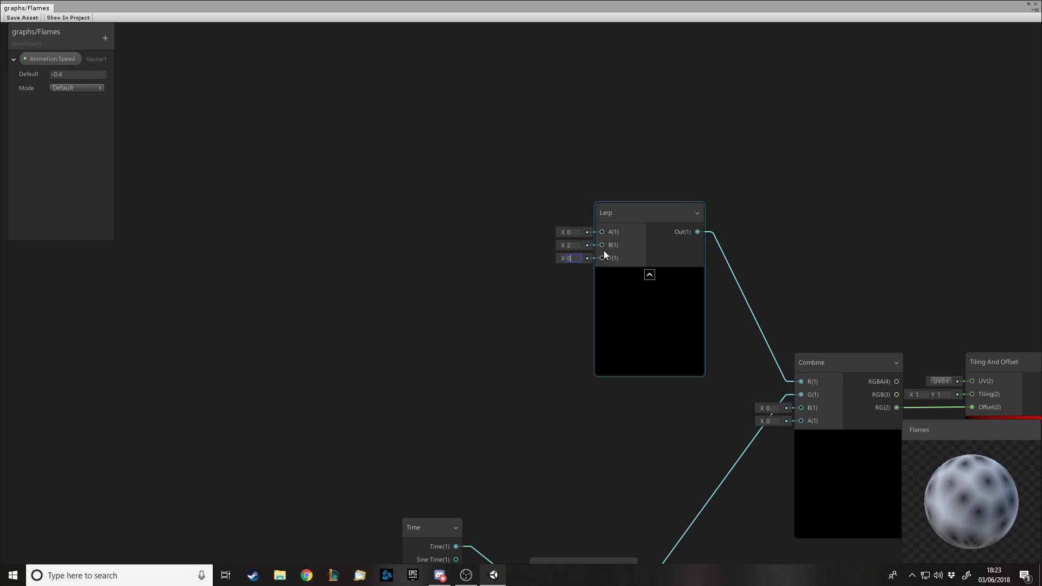
click(569, 245)
text(1)
click(512, 259)
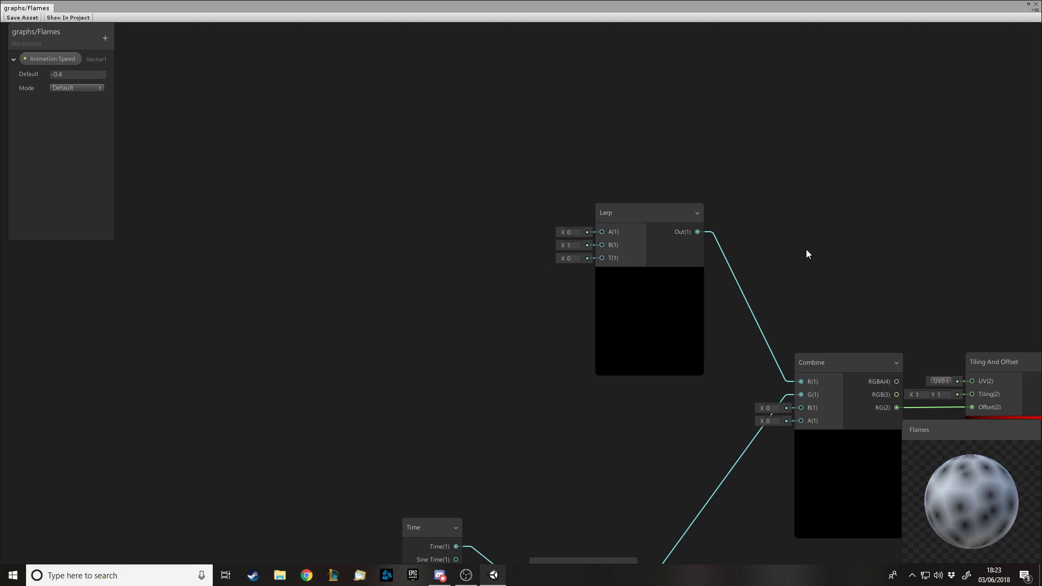
- Add a second Time node and place it well ahead of the Lerp node, leaving room for a chain of nodes
key(space)
text(ti)
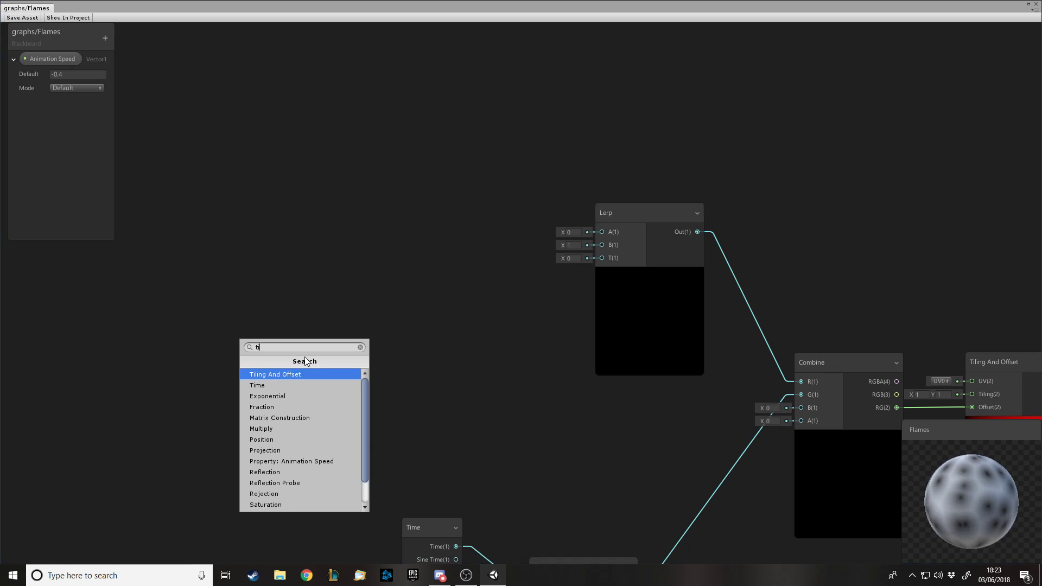
text(m)
key(Return)
drag(324, 356, 71, 338)
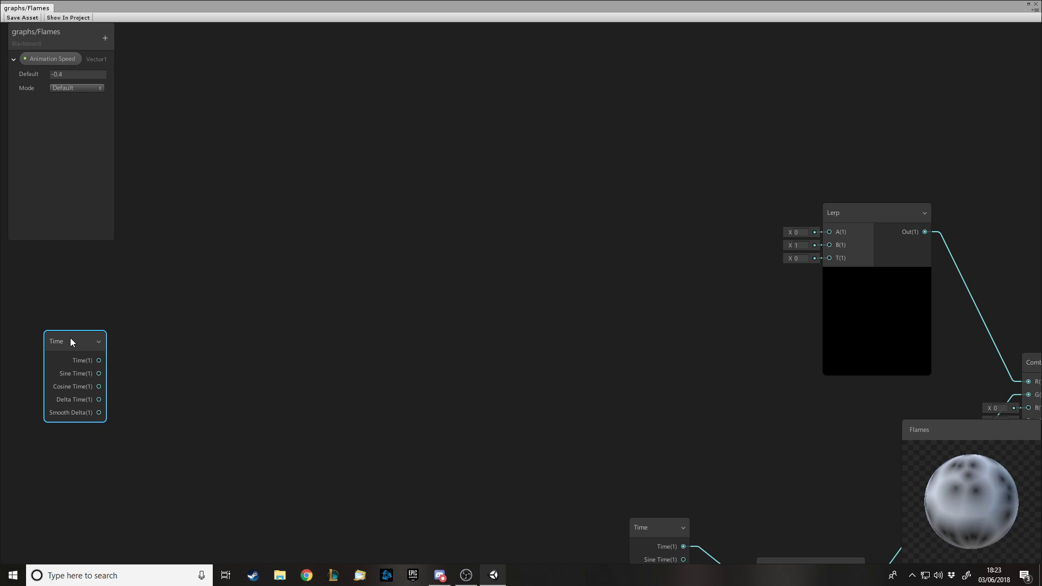
click(156, 384)
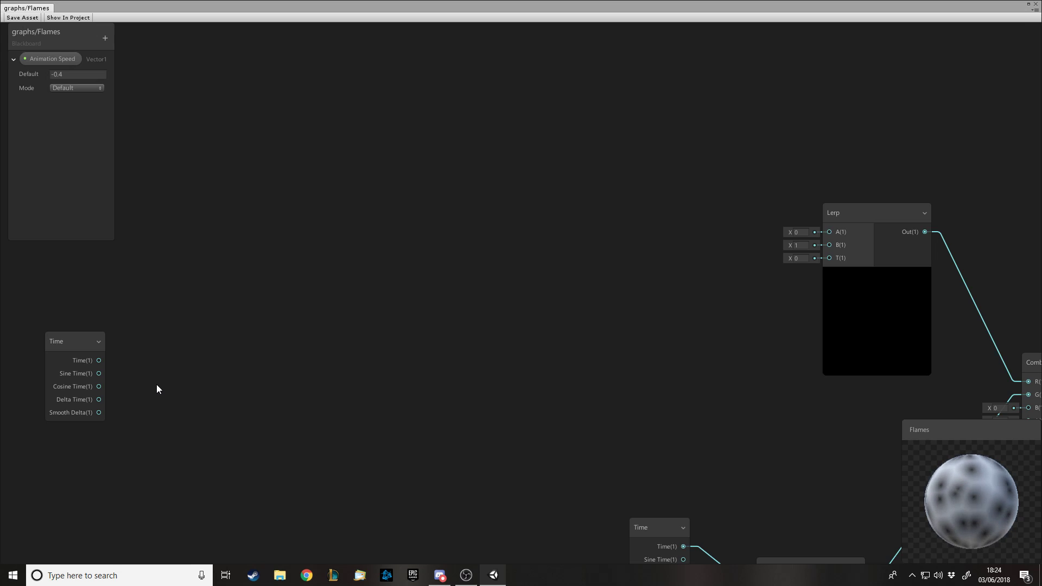
- Add a Multiply node beside the new Time node, connect Time to its A input and set its B to 0.2
key(space)
text(lerp)
key(Escape)
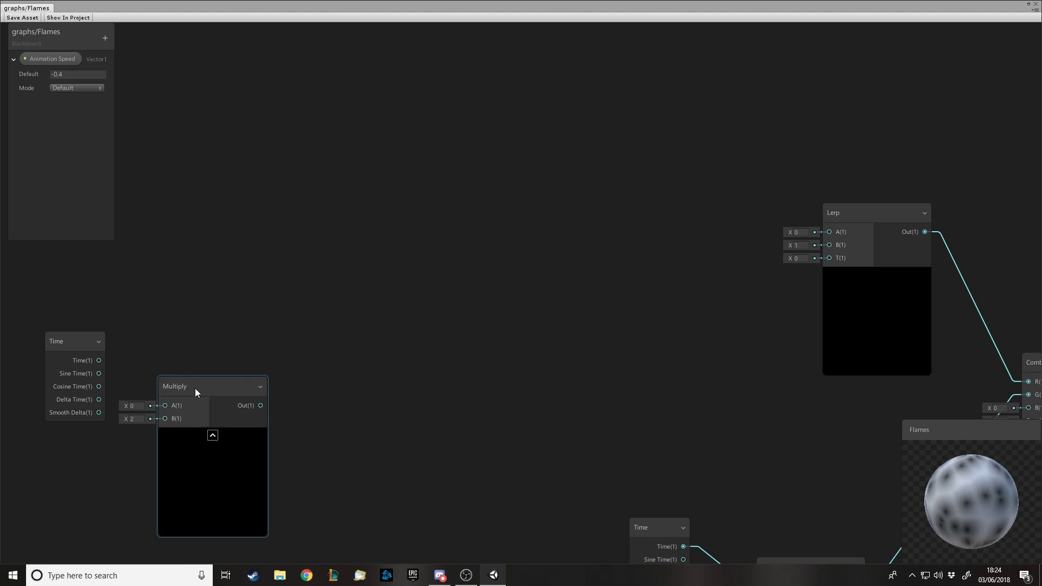
drag(195, 389, 219, 338)
drag(99, 360, 218, 342)
click(163, 371)
text(0.2)
click(99, 366)
click(294, 363)
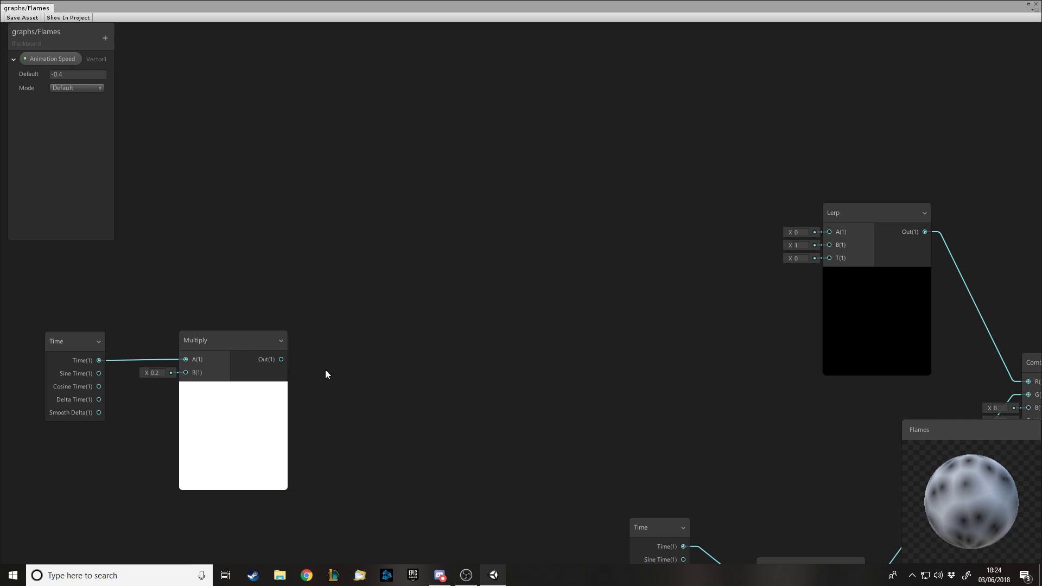
drag(198, 340, 194, 340)
- Add a Sine node after the 0.2 Multiply node and connect the Multiply's Out to its In
click(332, 351)
key(space)
text(sin)
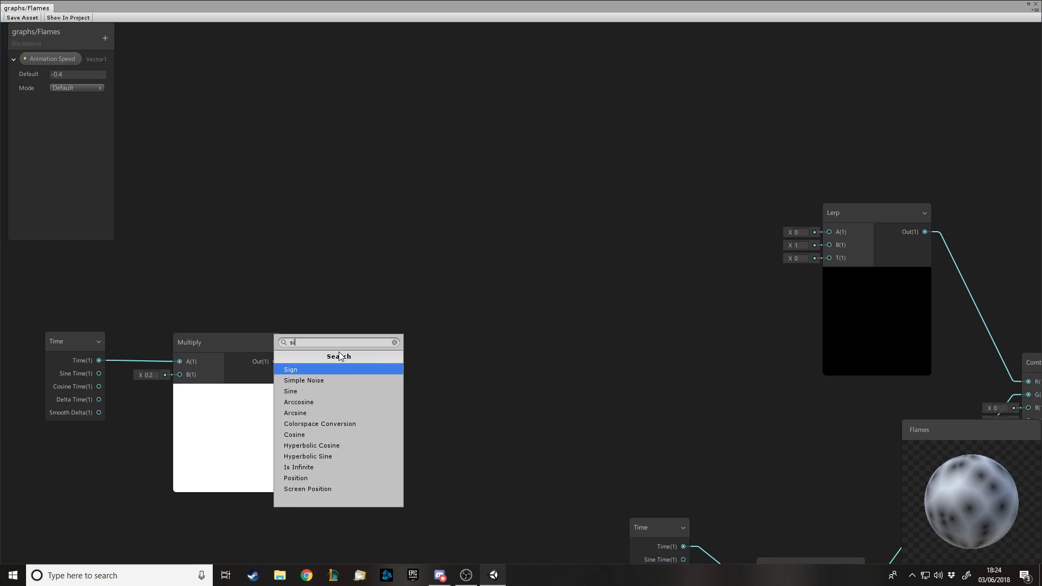
key(Return)
drag(275, 362, 376, 345)
- Add another Multiply node after the Sine node and connect the Sine's Out to its A input
click(555, 357)
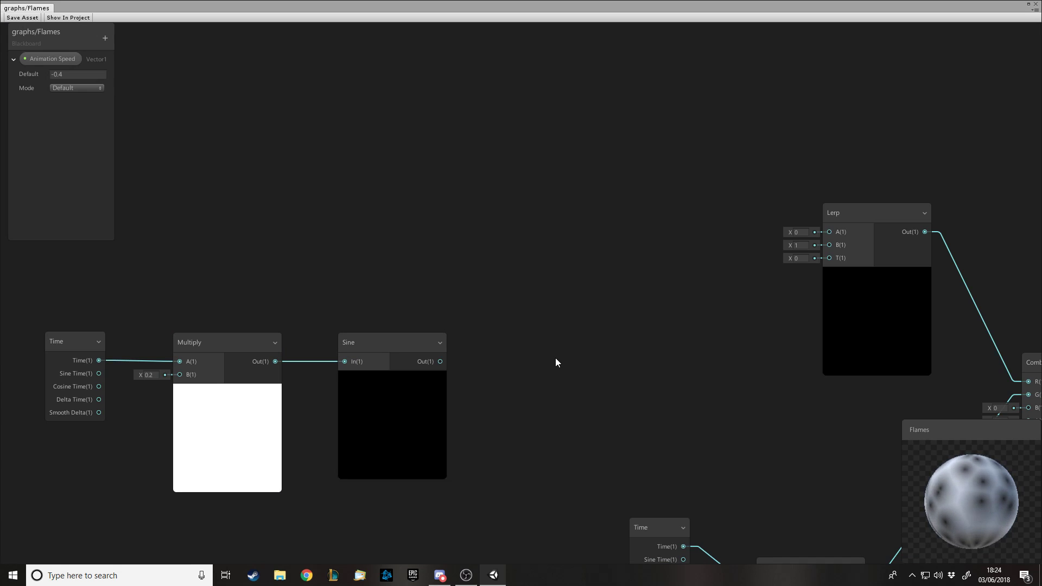
key(space)
text(mult)
key(Return)
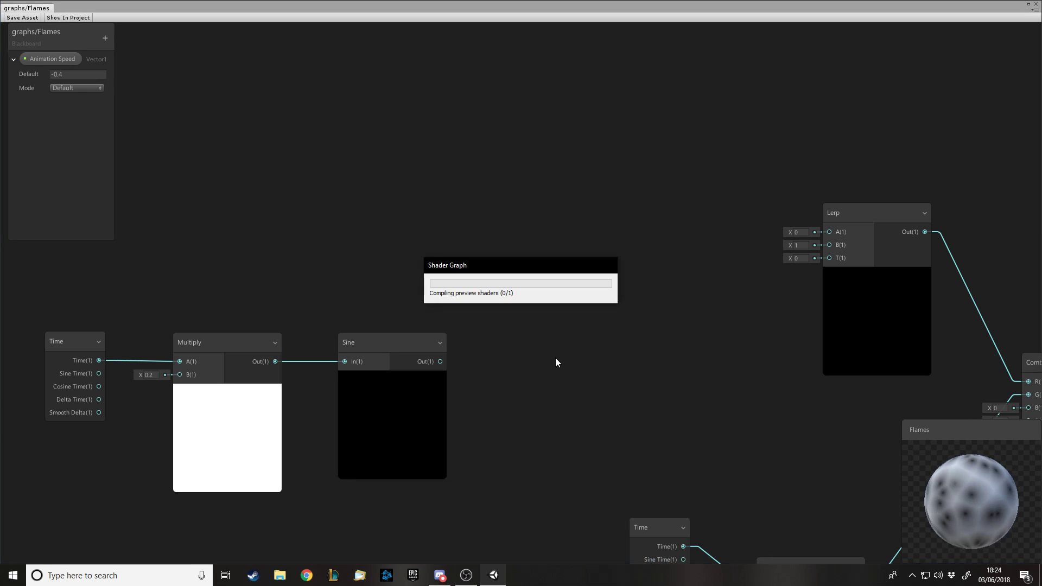
drag(440, 362, 564, 379)
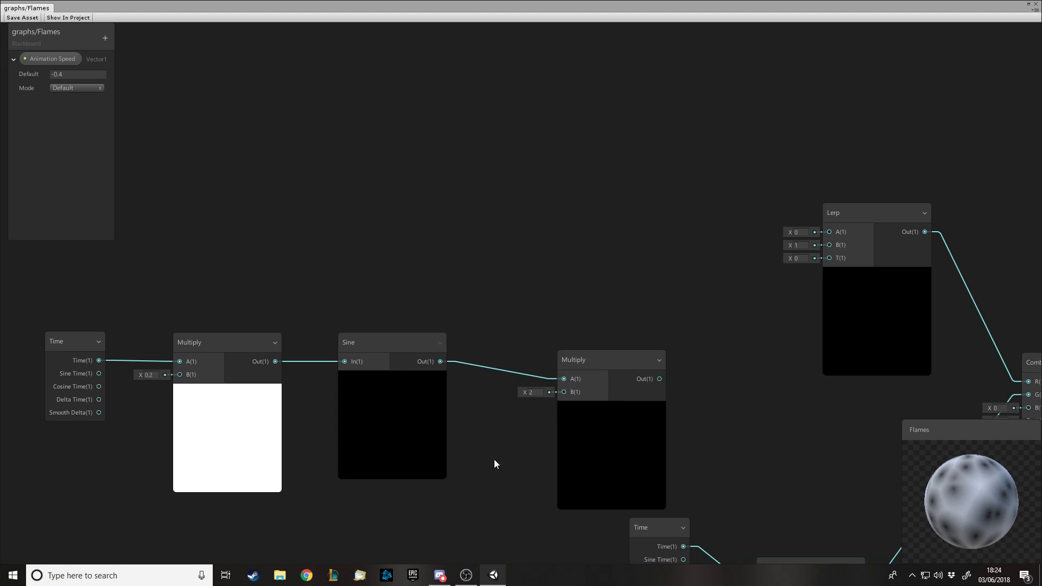
- Create a Vector1 property named Sine Multiplier with a default value of 3.5
key(space)
key(Escape)
click(106, 38)
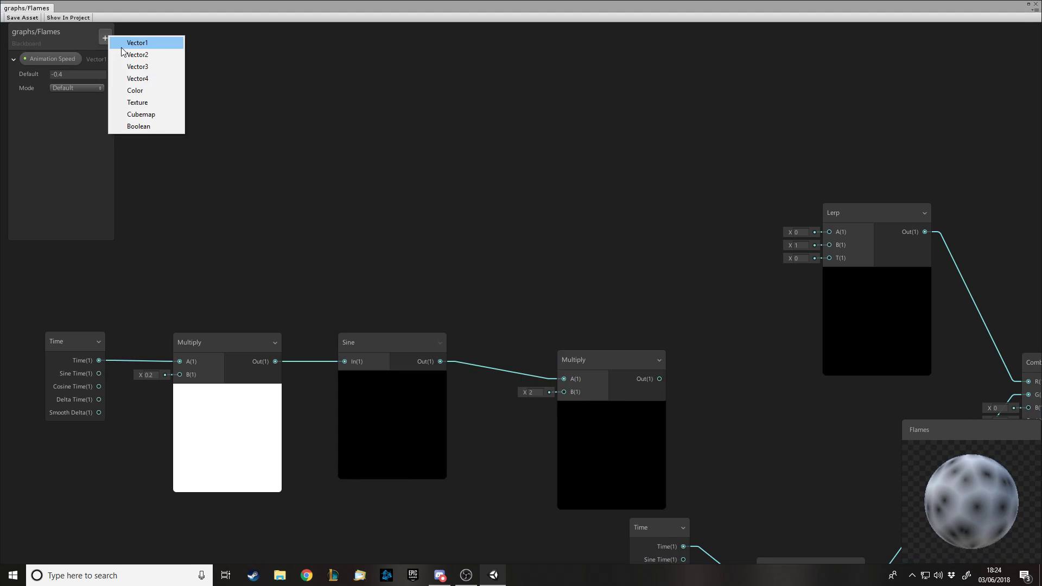
click(121, 46)
text(Sine Mult)
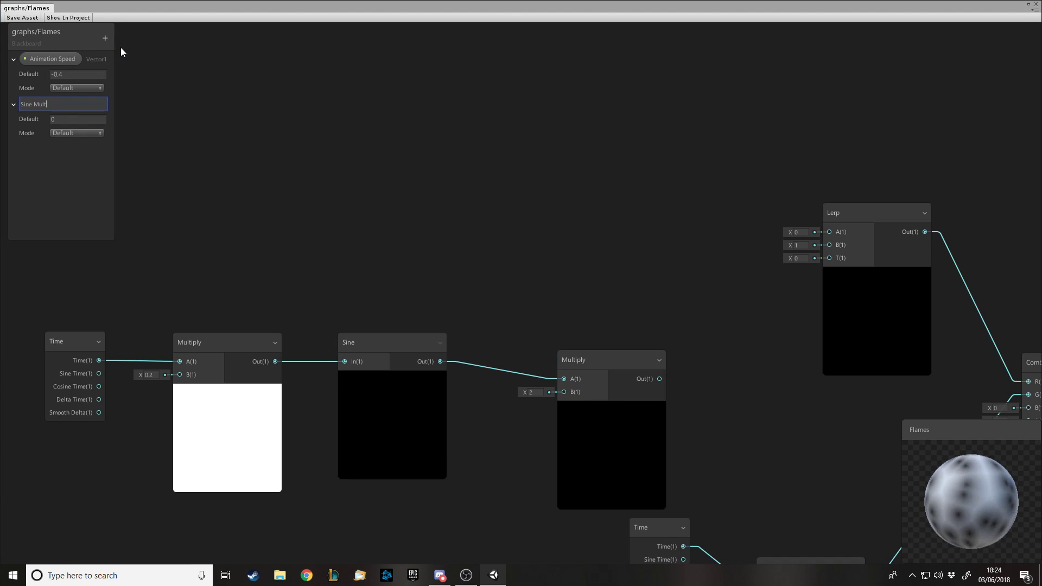
text(iplier)
key(Return)
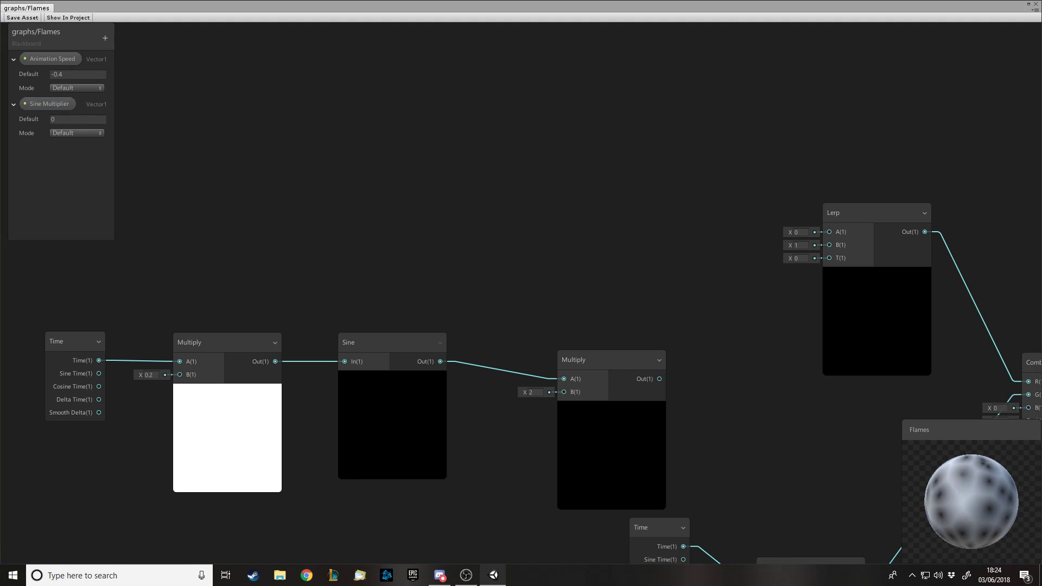
click(76, 119)
text(3.5)
click(66, 151)
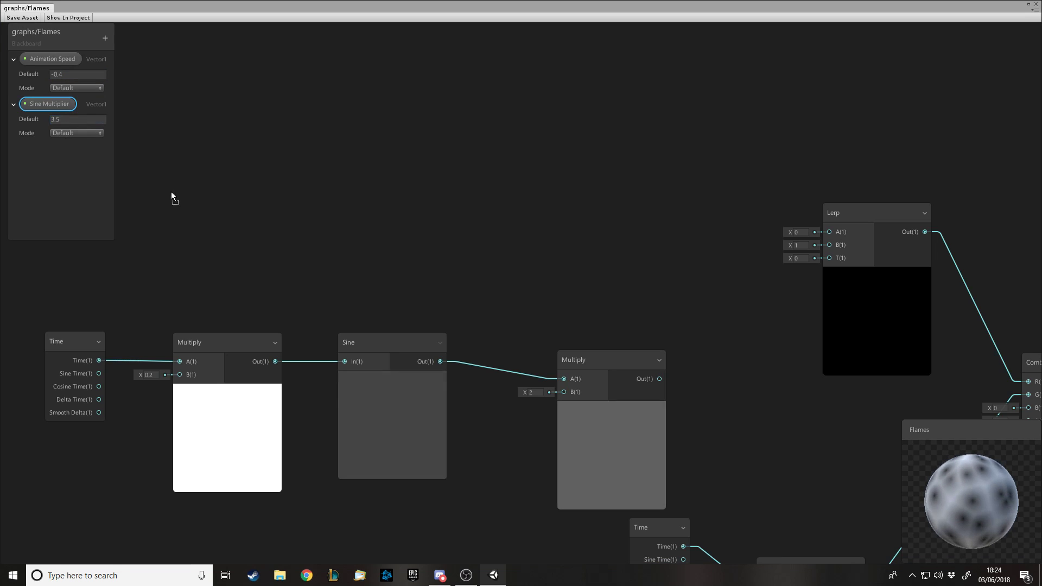
- Place the Sine Multiplier property below the Sine node, connect it to the following Multiply's B input and move that Multiply closer to Sine
drag(403, 540, 404, 541)
scroll(436, 529, down, 1)
scroll(458, 559, up, 1)
scroll(470, 500, down, 1)
scroll(437, 506, up, 1)
drag(442, 507, 568, 325)
drag(415, 485, 432, 457)
click(614, 308)
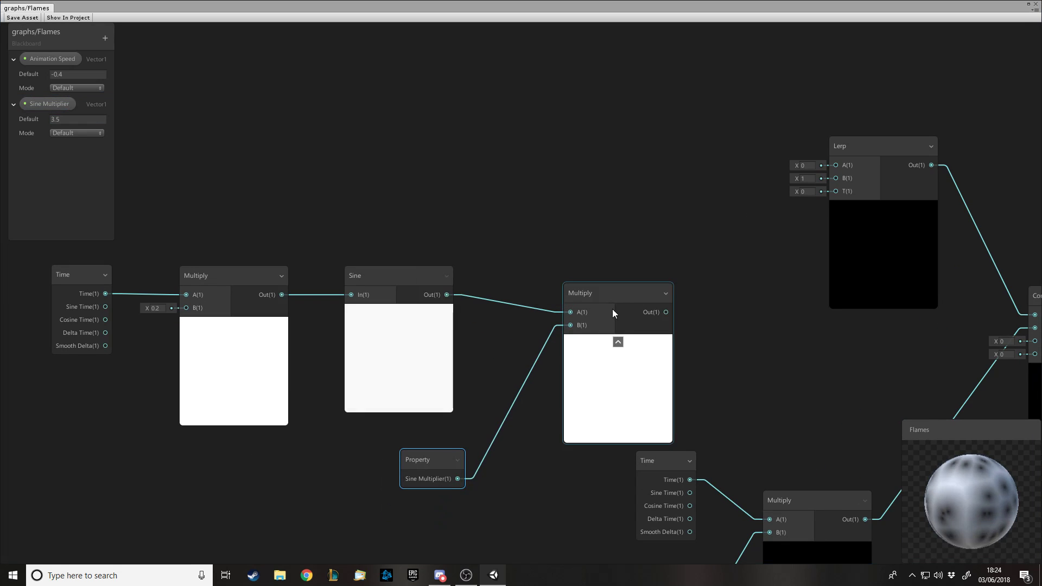
drag(600, 288, 580, 287)
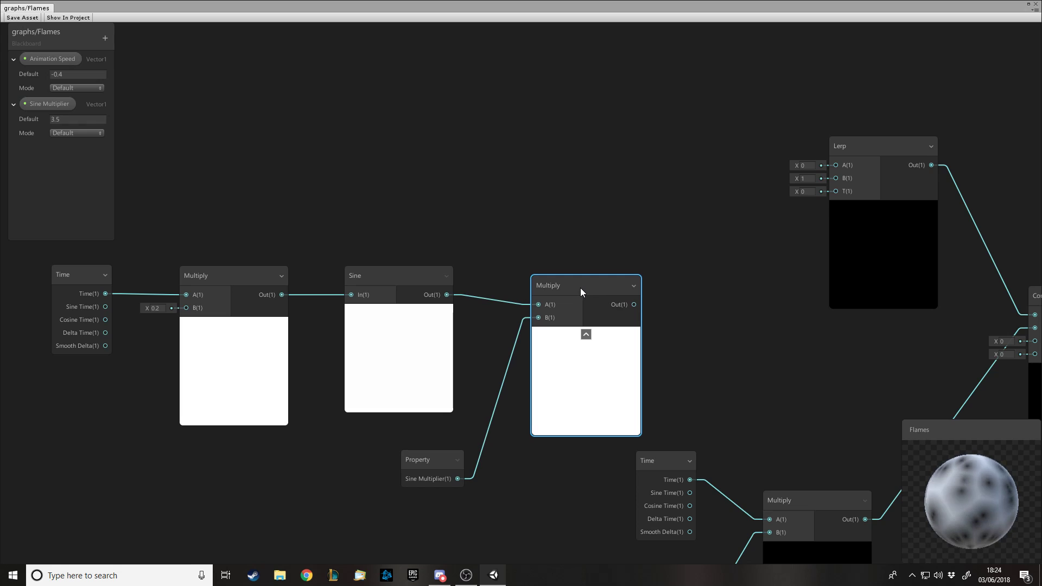
scroll(557, 268, down, 3)
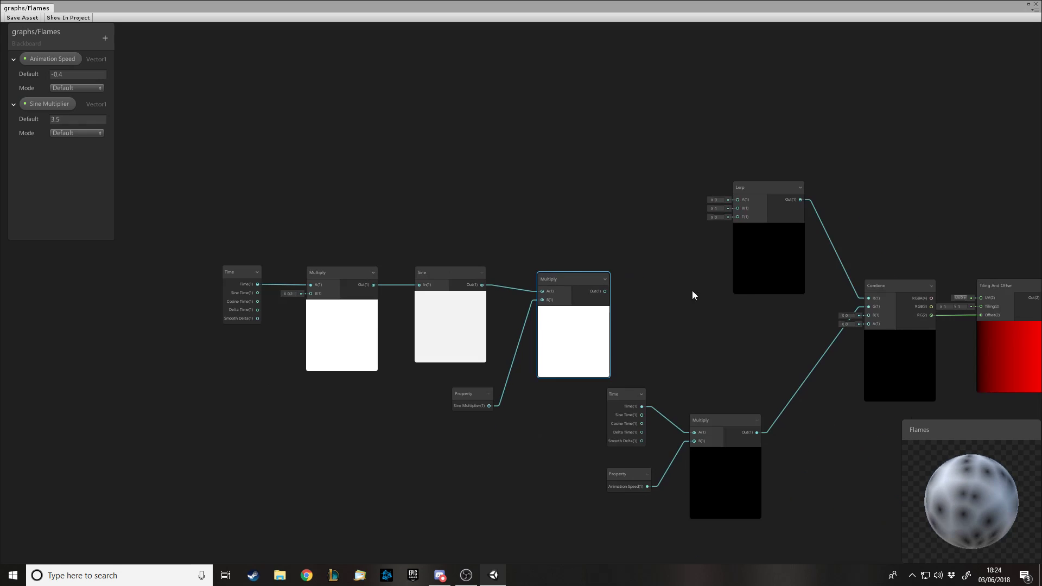
- Shift the Sine node, the Multiply after it and the Sine Multiplier property slightly left to tidy the sine chain
scroll(741, 293, up, 3)
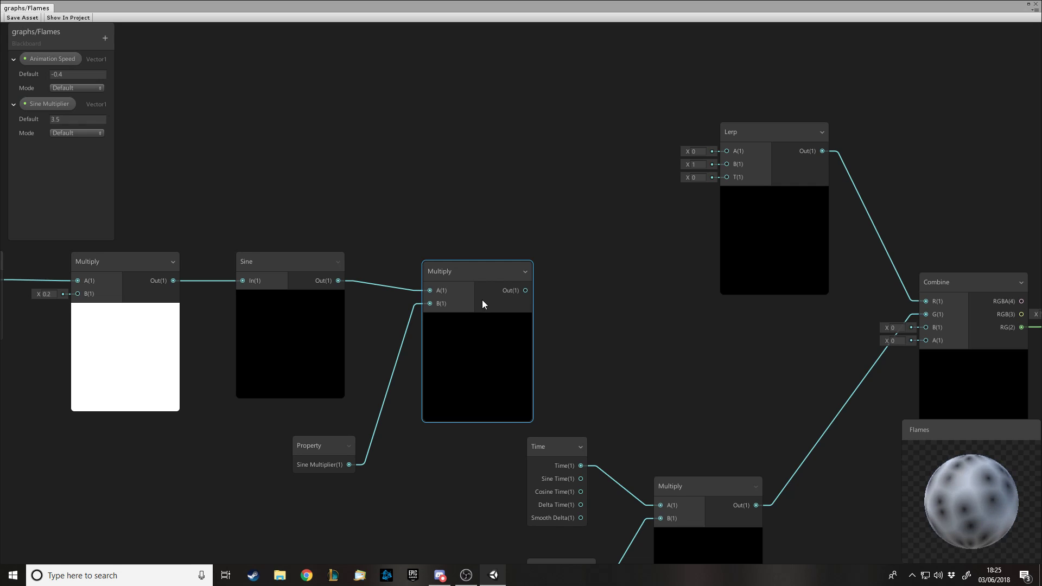
drag(473, 271, 462, 273)
drag(326, 446, 301, 453)
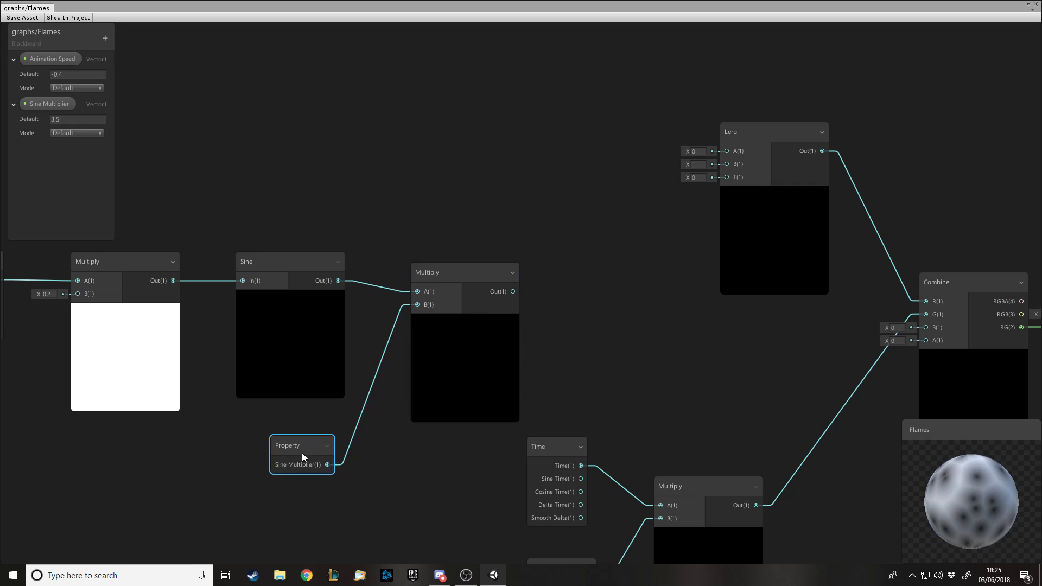
drag(312, 260, 300, 257)
drag(482, 281, 461, 277)
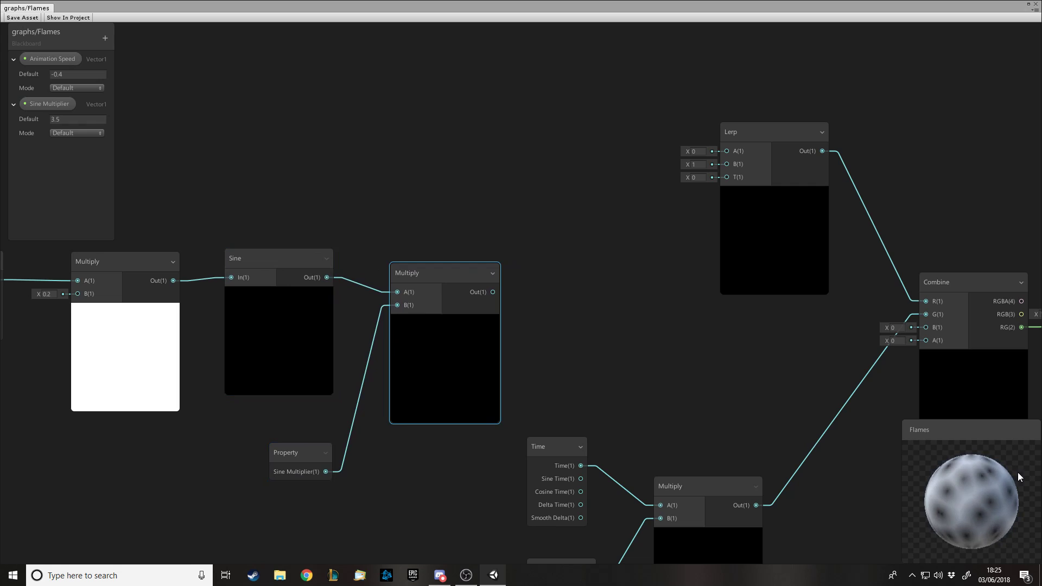
- Examine the animated previews along the Time, Multiply, Sine and Multiply chain
scroll(502, 349, down, 2)
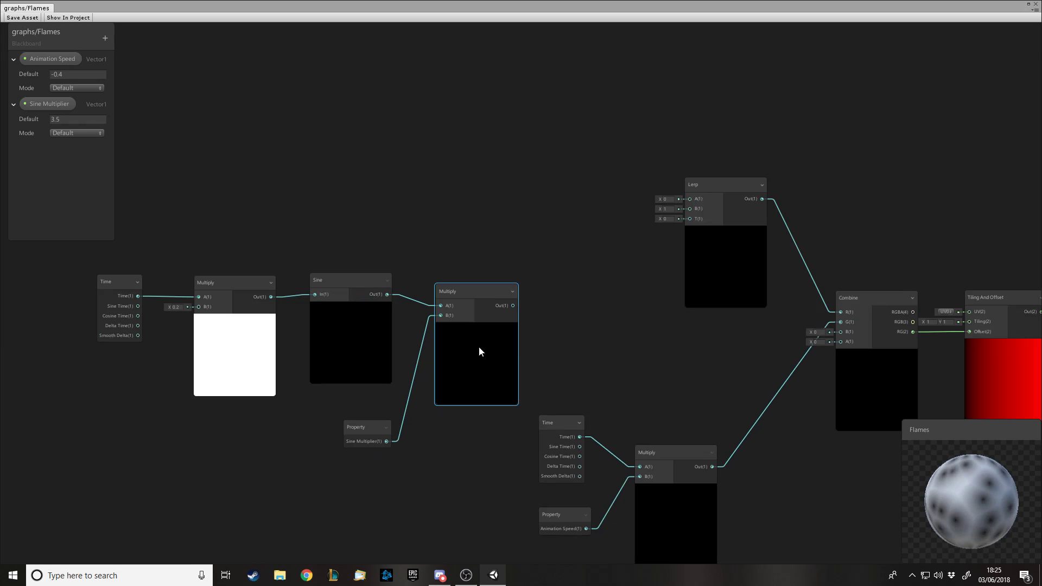
scroll(372, 343, up, 1)
click(372, 343)
scroll(372, 343, up, 1)
click(203, 332)
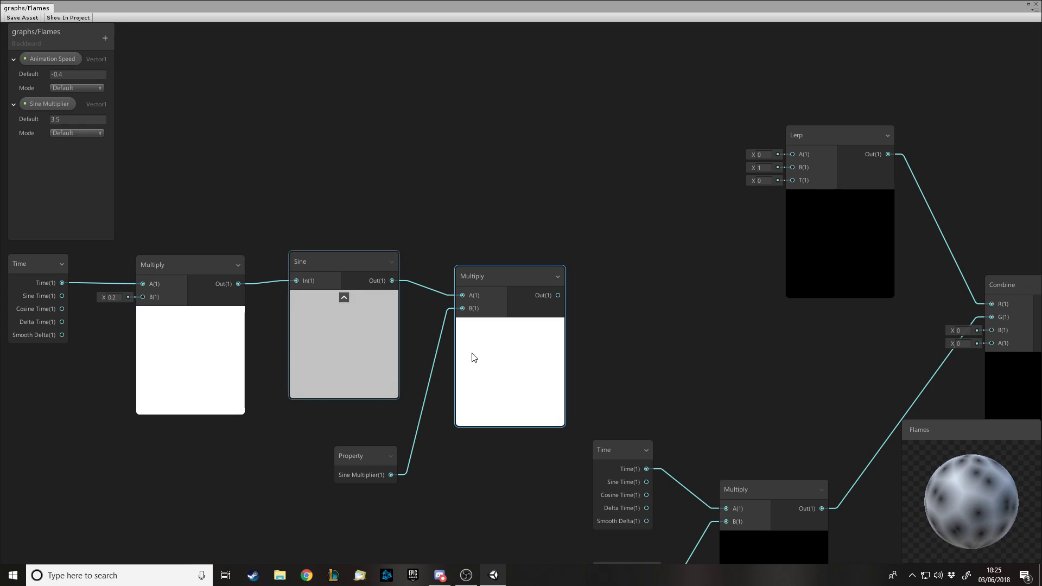
scroll(451, 401, down, 1)
scroll(412, 401, down, 1)
scroll(570, 314, up, 1)
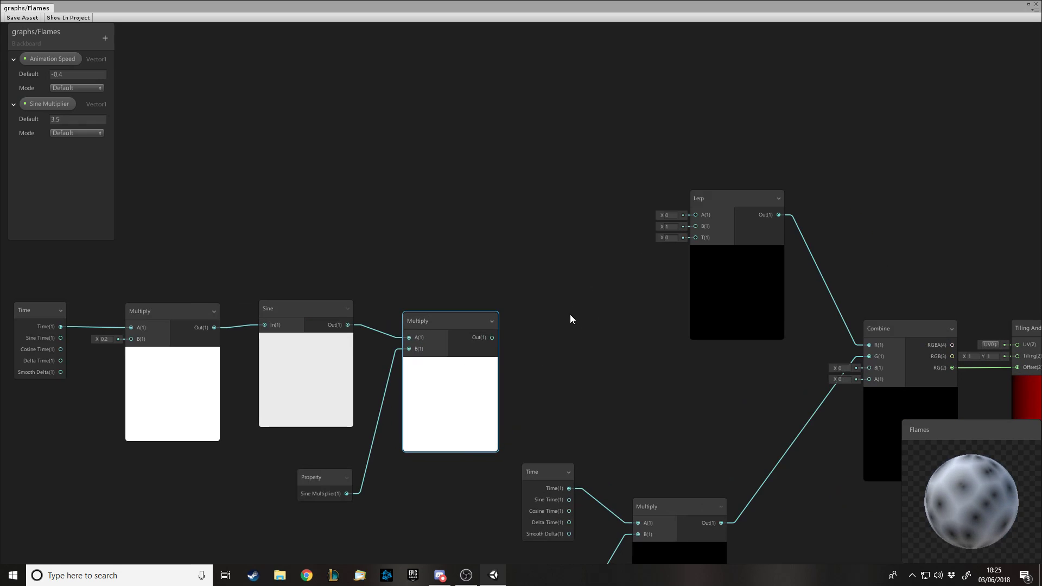
- Add an Add node before the Lerp, connecting the sine chain's last Multiply to its B input and its Out to the Lerp's A
click(543, 226)
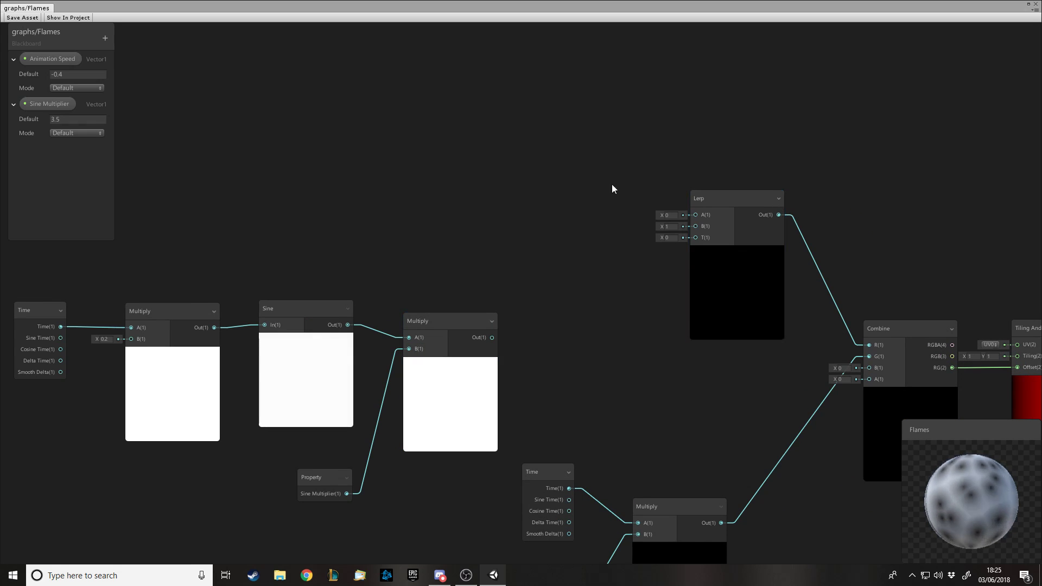
key(space)
text(add)
click(551, 194)
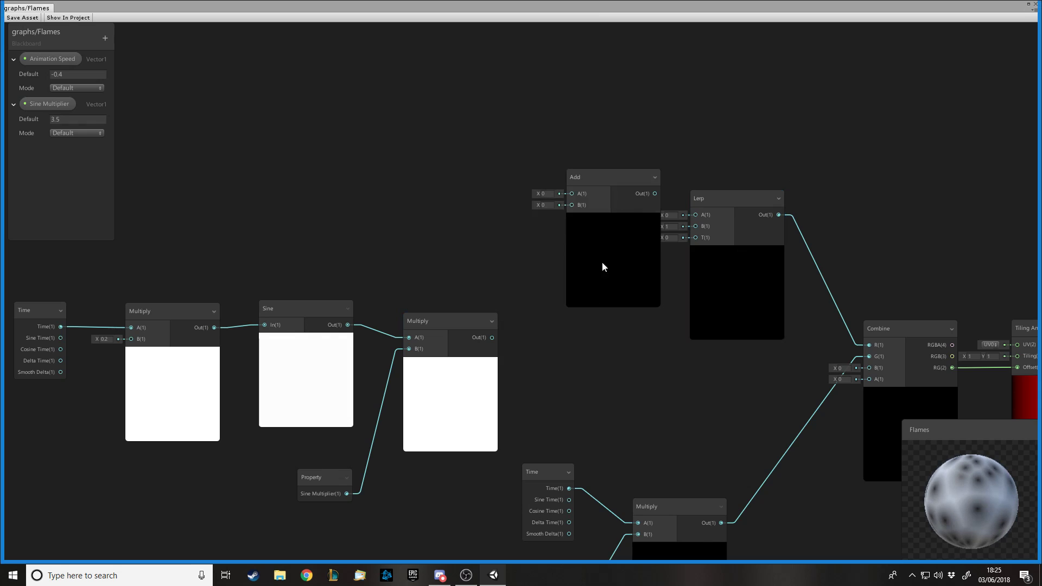
drag(613, 165, 585, 317)
drag(491, 338, 574, 276)
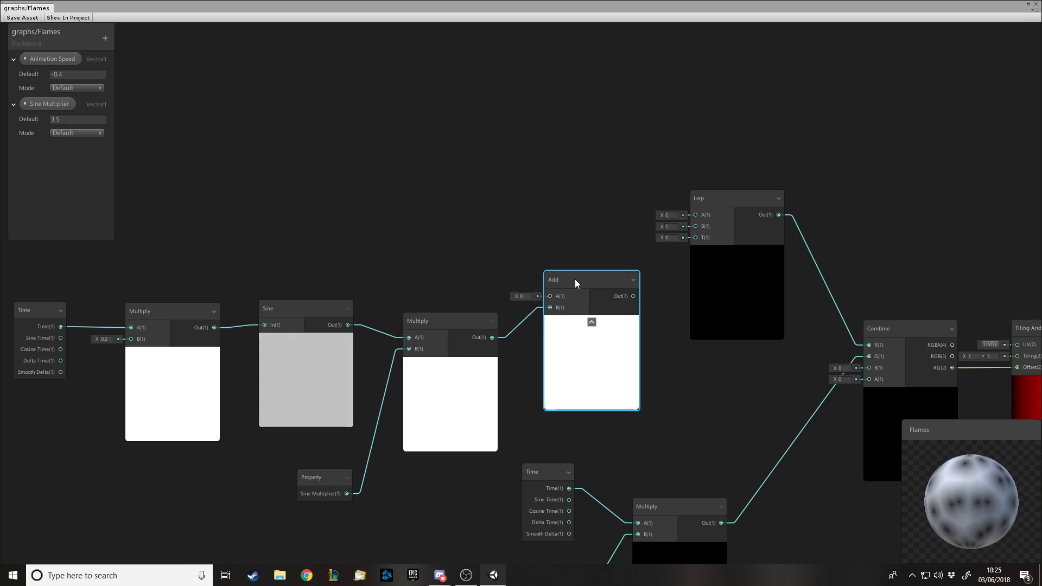
drag(635, 294, 767, 111)
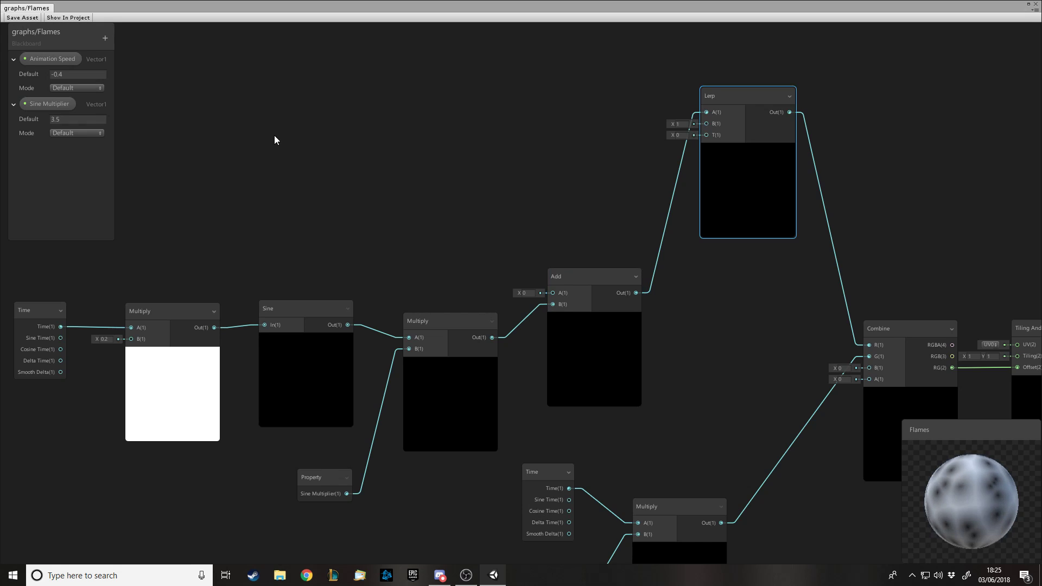
- Add a UV node and place it above the sine chain
click(225, 122)
key(space)
text(uv)
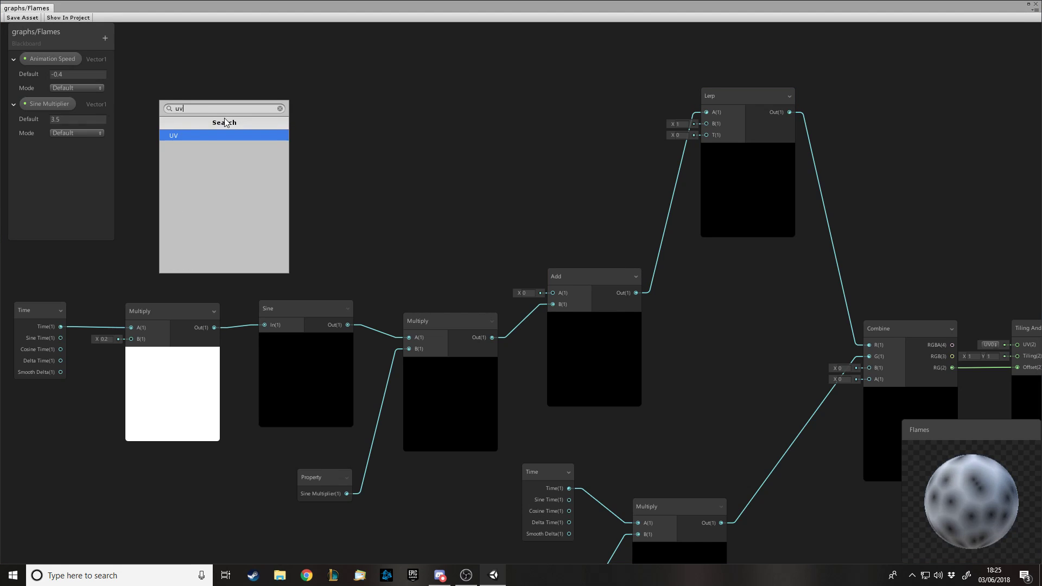
key(Return)
drag(246, 127, 288, 82)
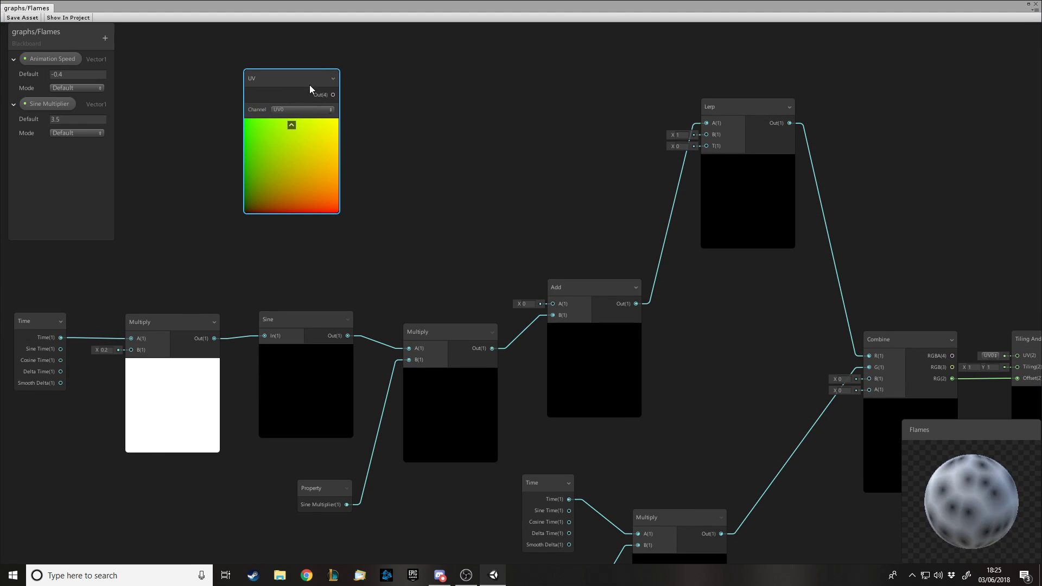
click(398, 142)
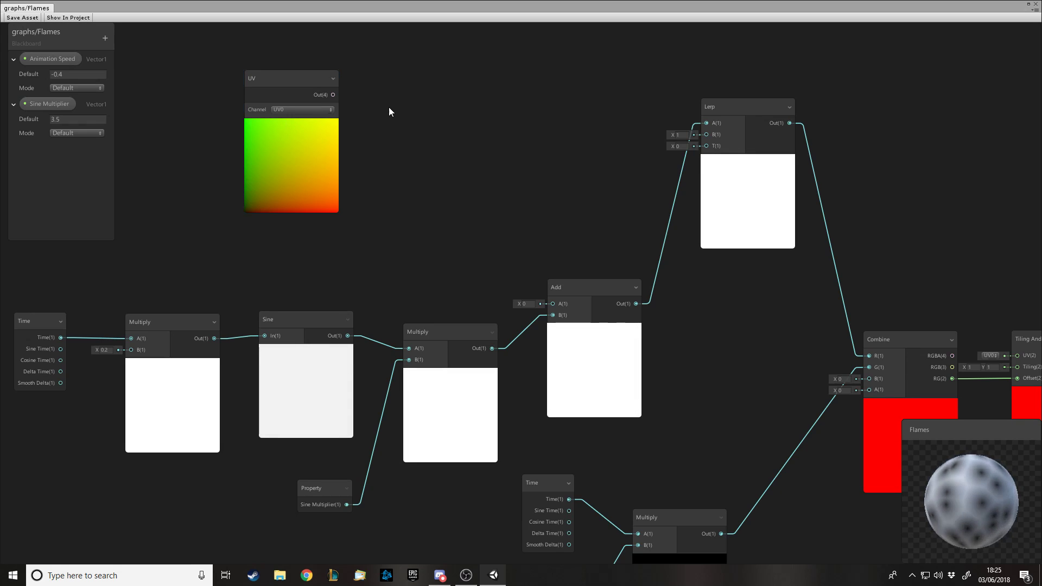
- Add a Split node beside the UV node and connect the UV's Out to the Split's In
drag(334, 94, 397, 103)
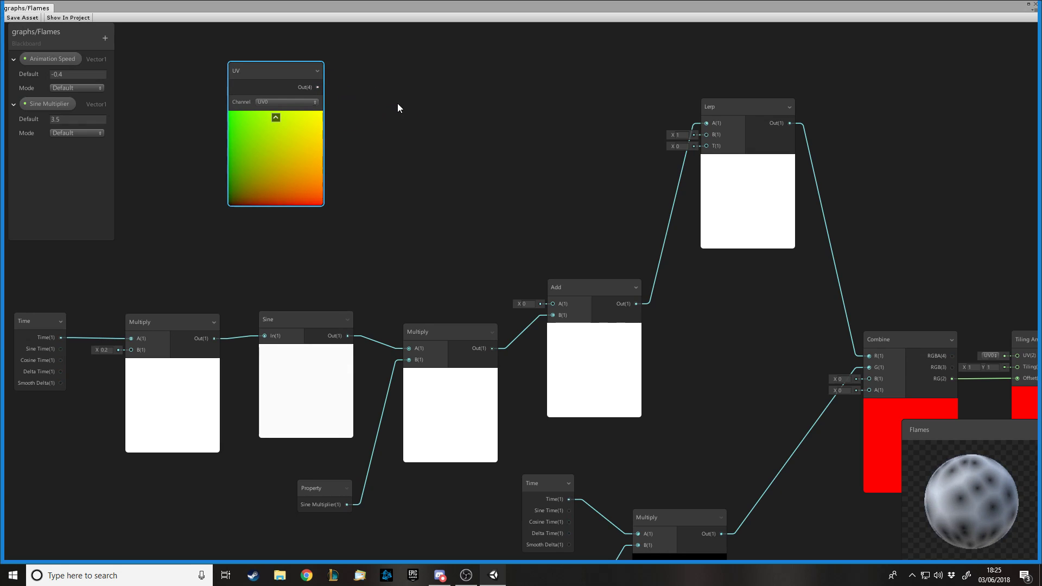
text(sp;)
key(BackSpace)
text(lit)
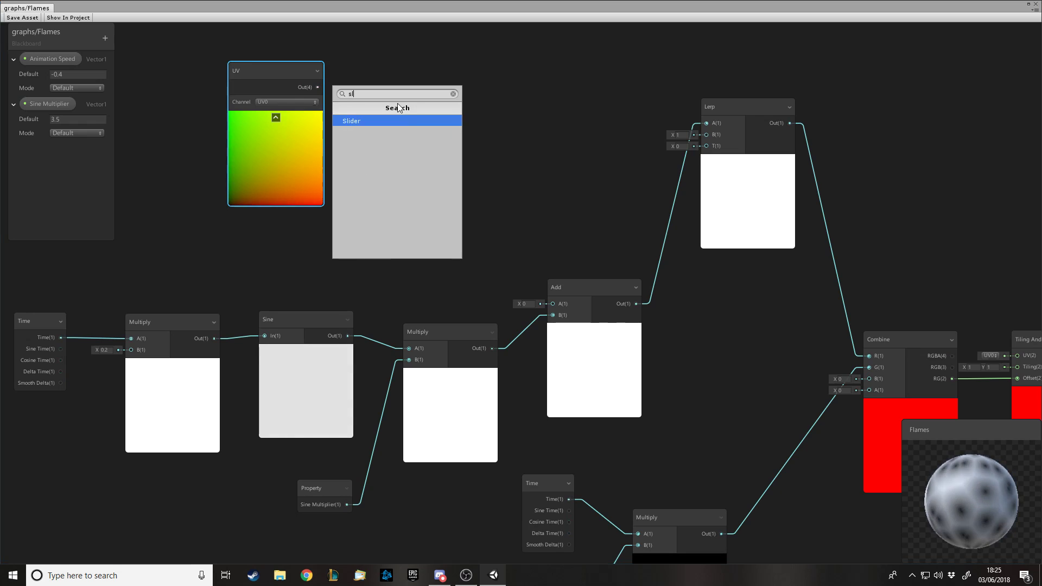
key(Return)
drag(417, 105, 400, 88)
drag(318, 87, 384, 101)
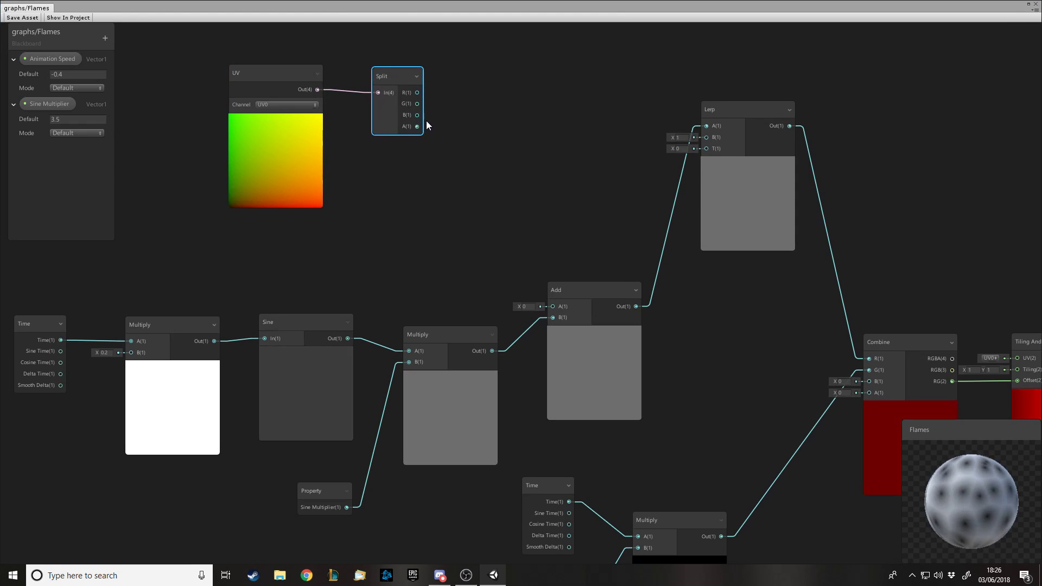
click(318, 92)
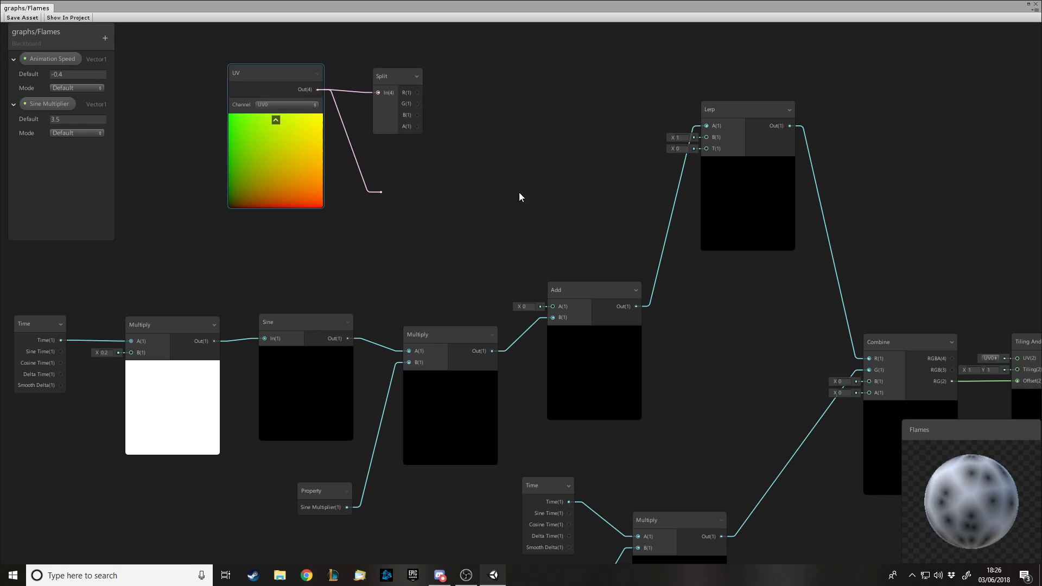
- Connect the Split's R output to the Lerp's B input and the Add's A input, and move the Add node slightly up
drag(417, 92, 535, 97)
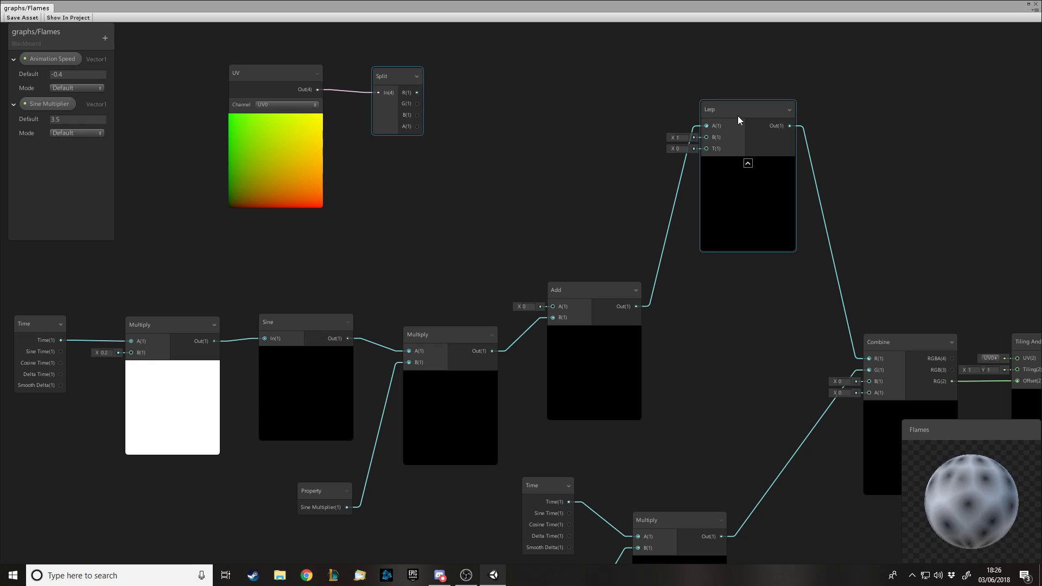
drag(415, 93, 733, 97)
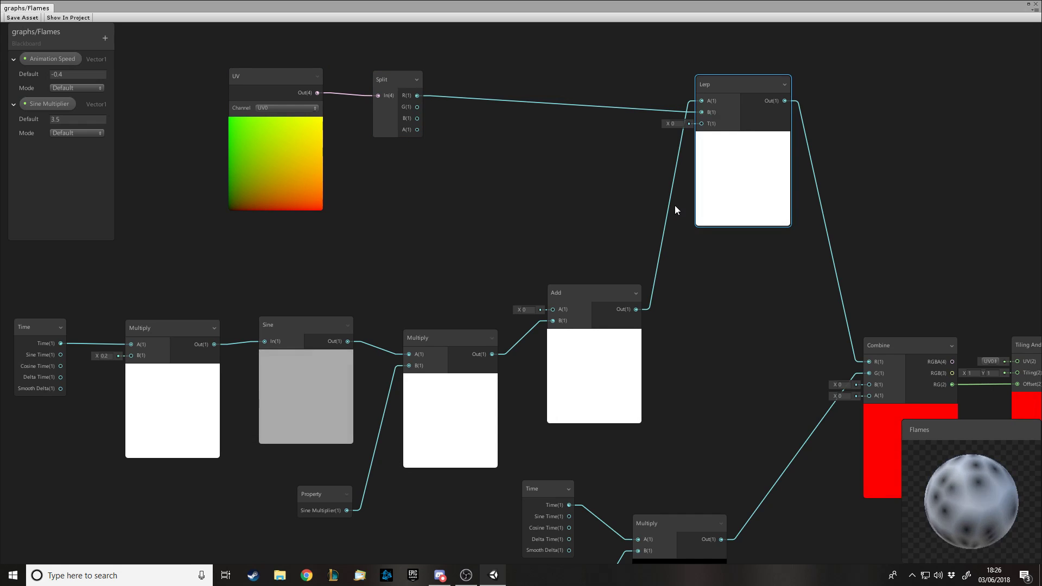
drag(416, 95, 589, 269)
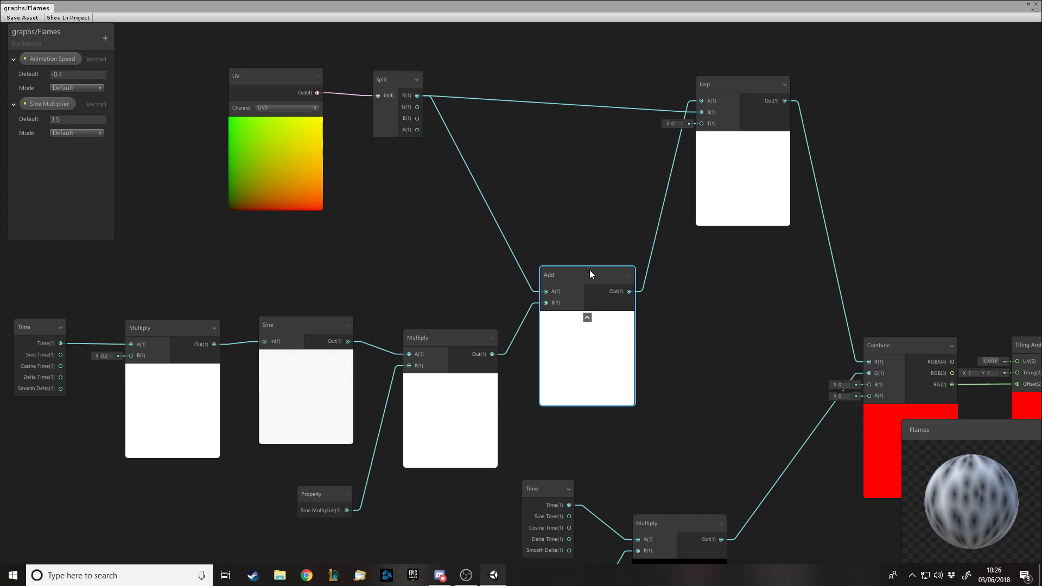
- Try a higher T value on the Lerp node, then reset it to 0
drag(668, 124, 691, 123)
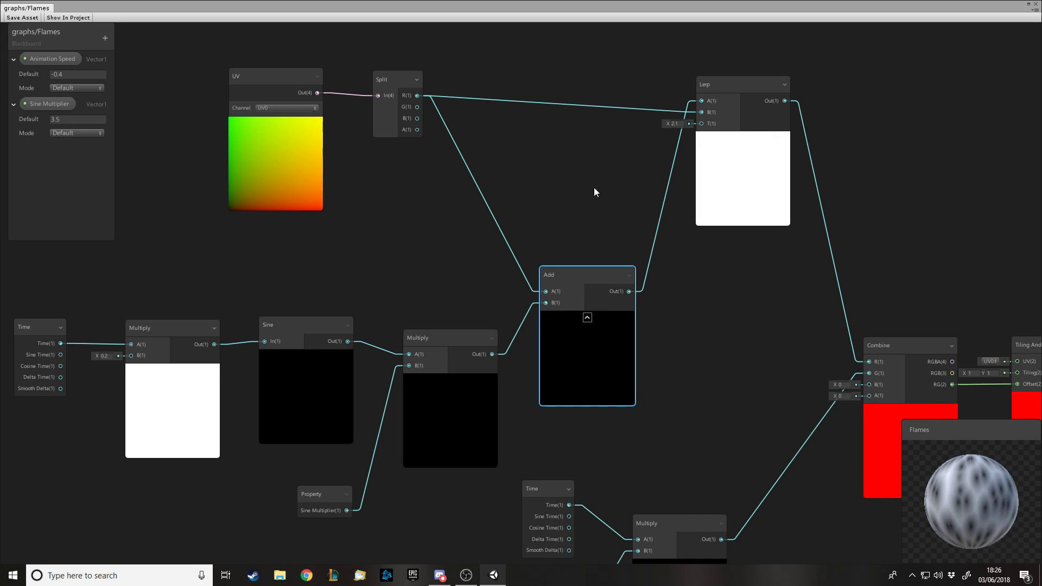
click(680, 124)
text(0)
click(783, 272)
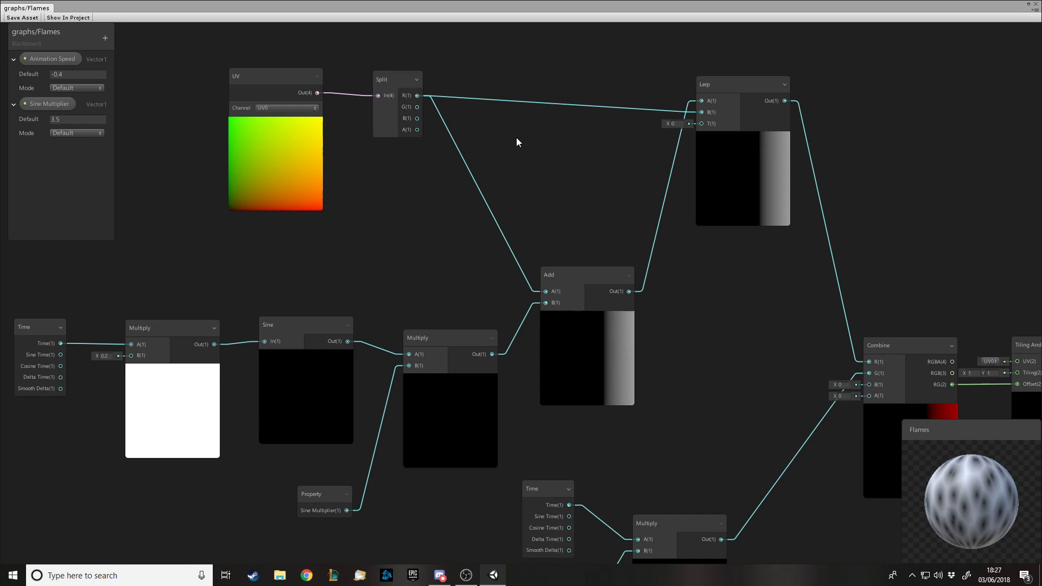
- Add a Power node between the Split and Lerp nodes, shifting the Lerp to make room
key(space)
text(power)
key(Return)
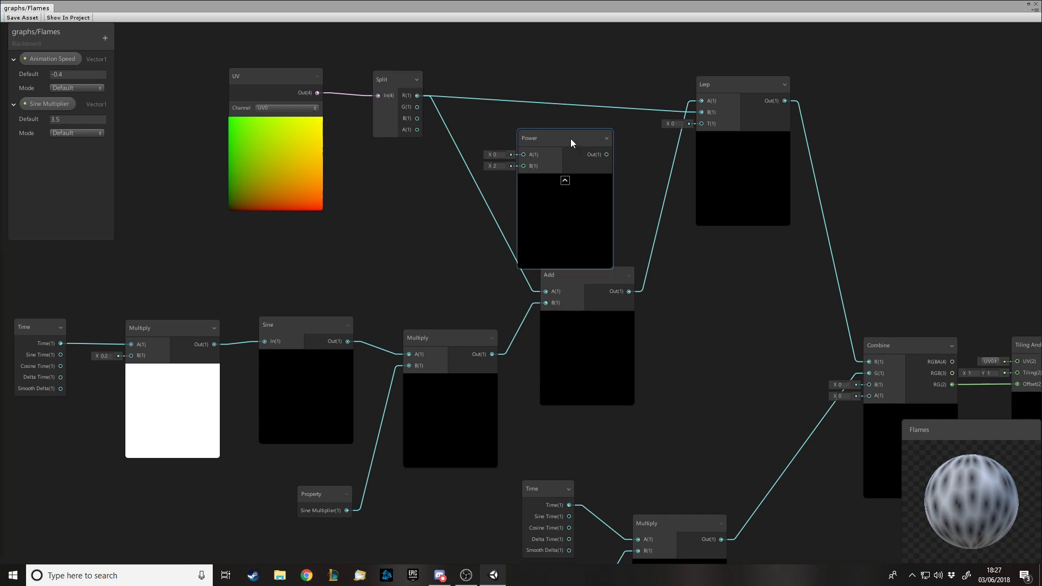
drag(573, 142, 555, 124)
drag(732, 101, 753, 83)
drag(547, 123, 575, 125)
- Rearrange the UV, Split, Power and Lerp nodes to space them out above the Add node
click(401, 87)
drag(402, 87, 401, 82)
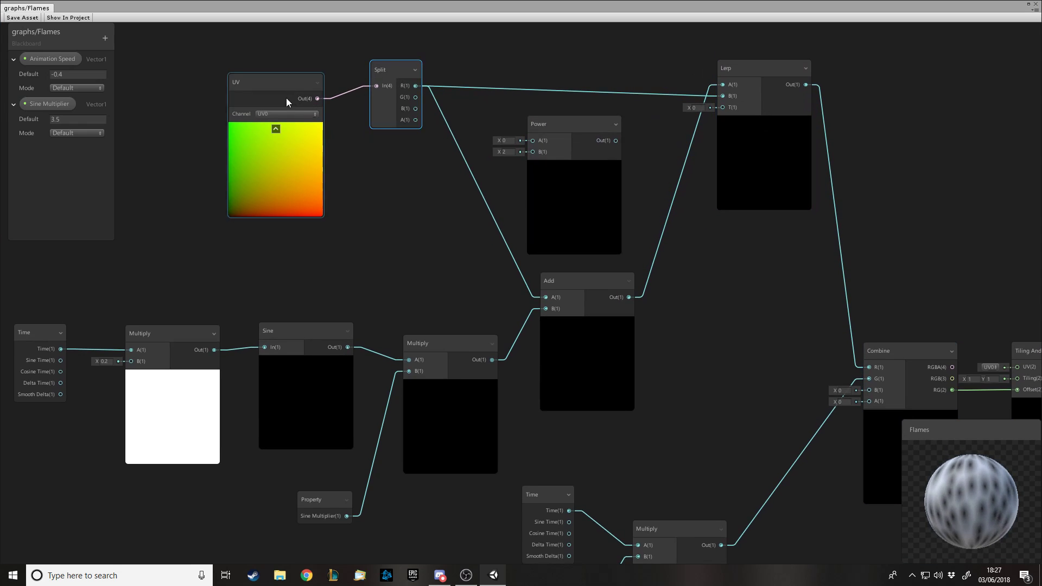
drag(289, 99, 280, 80)
click(418, 159)
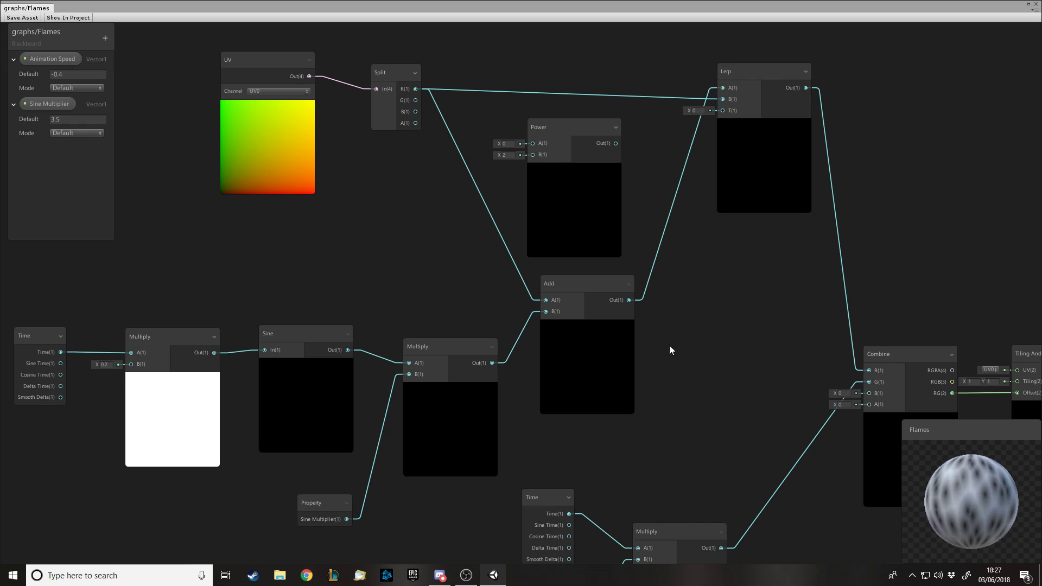
drag(581, 127, 589, 121)
mouse_move(759, 95)
mouse_down()
mouse_move(768, 71)
mouse_move(764, 81)
mouse_up()
- Switch to Paint with a blank canvas and reposition its window over the graph
click(127, 574)
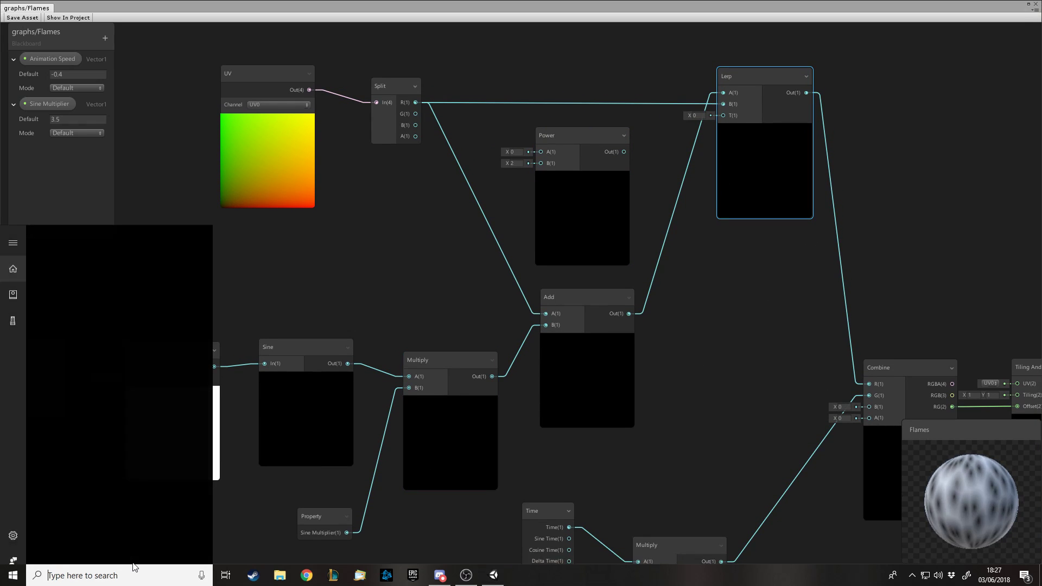
text(paint)
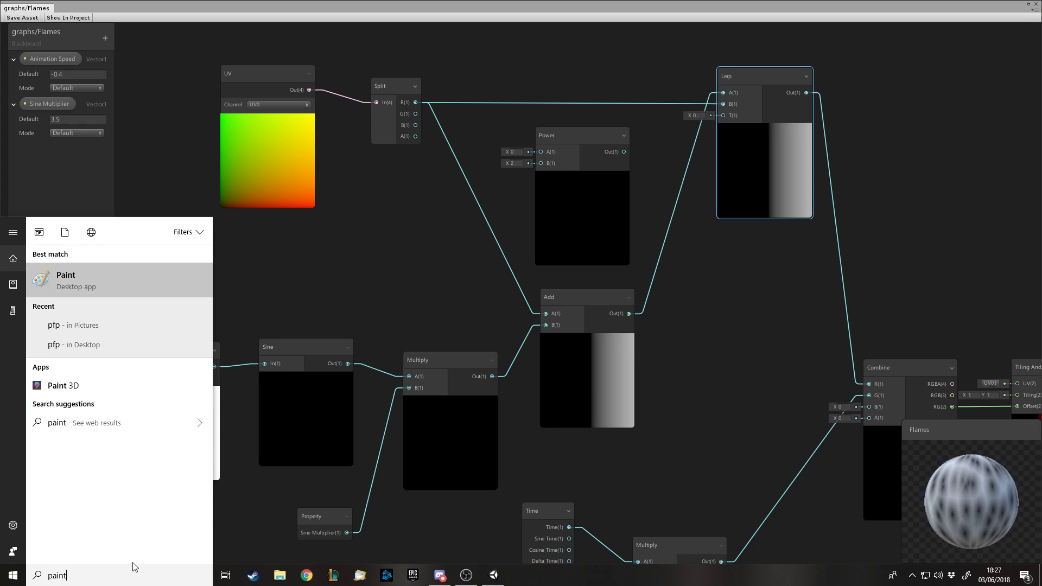
key(Return)
mouse_move(441, 68)
mouse_down()
mouse_move(443, 304)
mouse_move(484, 103)
mouse_move(478, 83)
mouse_up()
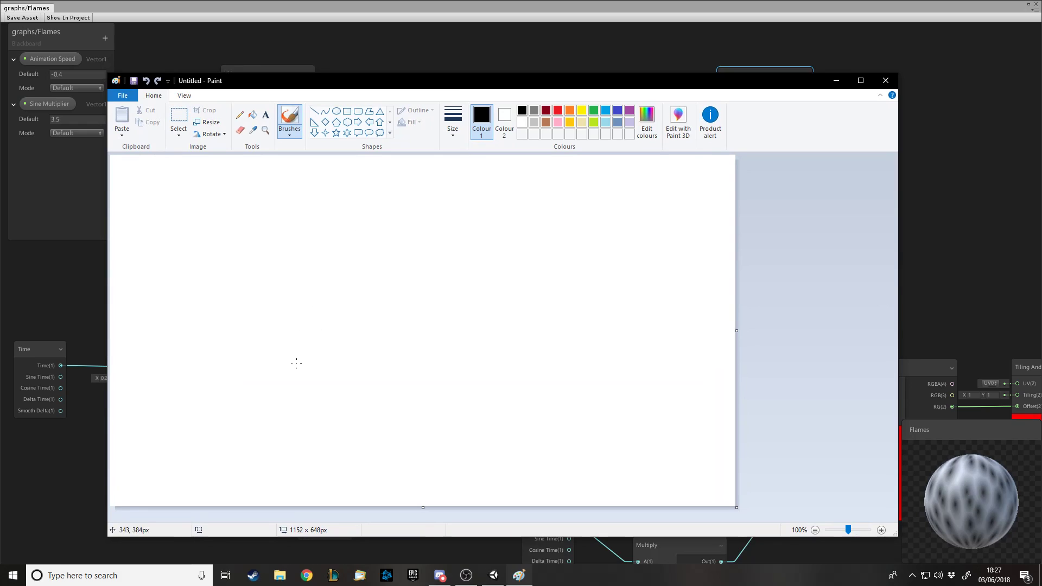
- Sketch two axes with crosses along rising power curves, then close Paint without saving and return to the shader graph
drag(246, 439, 645, 444)
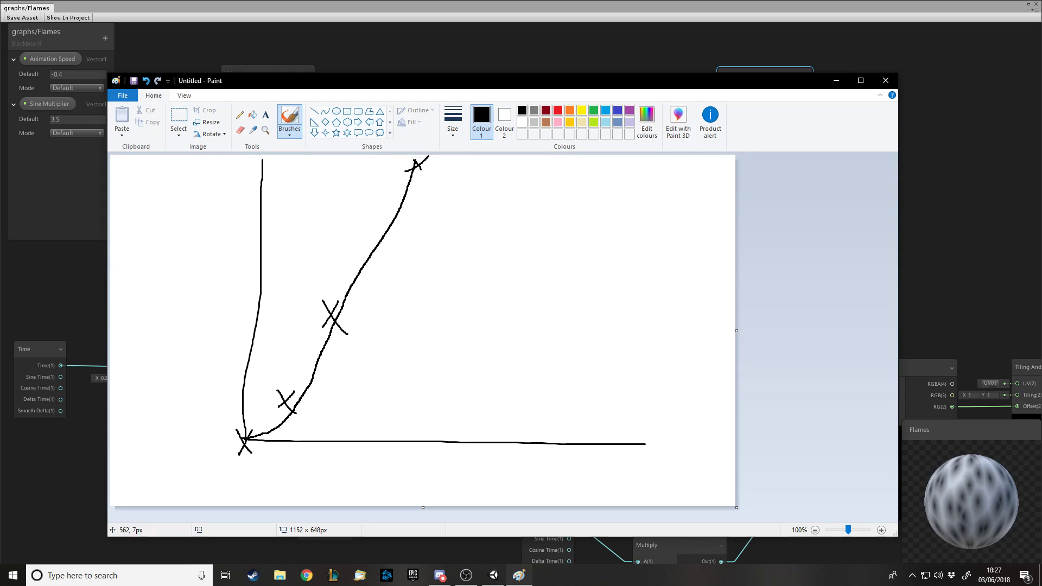
drag(250, 436, 389, 167)
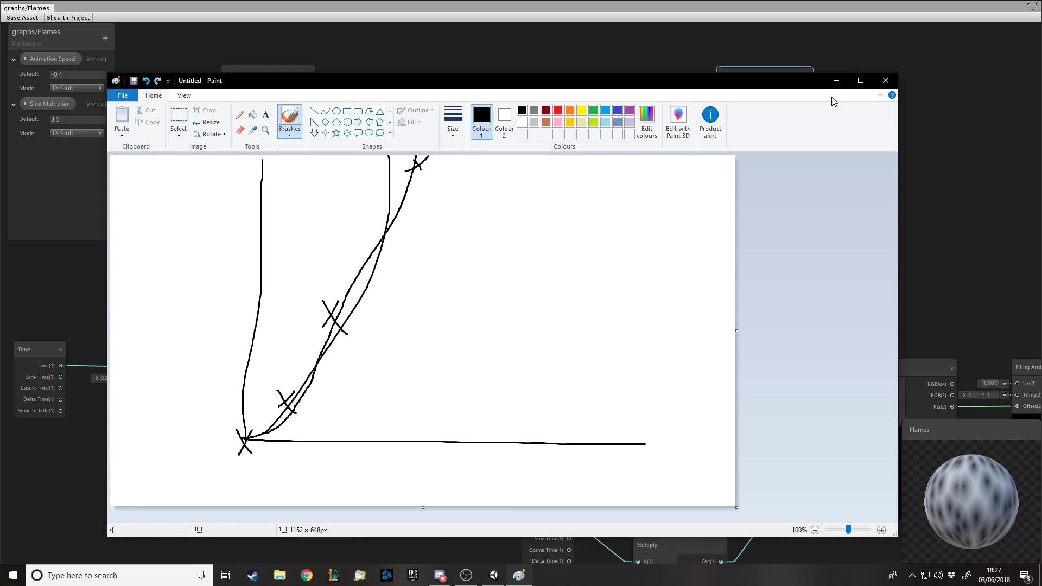
click(885, 80)
click(536, 316)
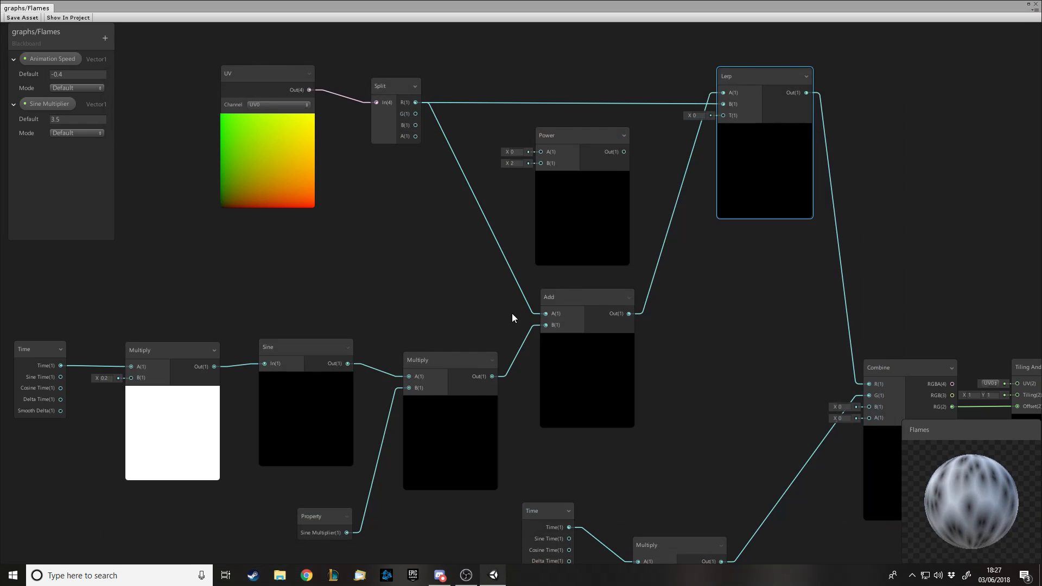
- Connect the Split's G to the Power's A and the Power's Out to the Lerp's T, and set the Power's B to 2.8
drag(415, 114, 541, 161)
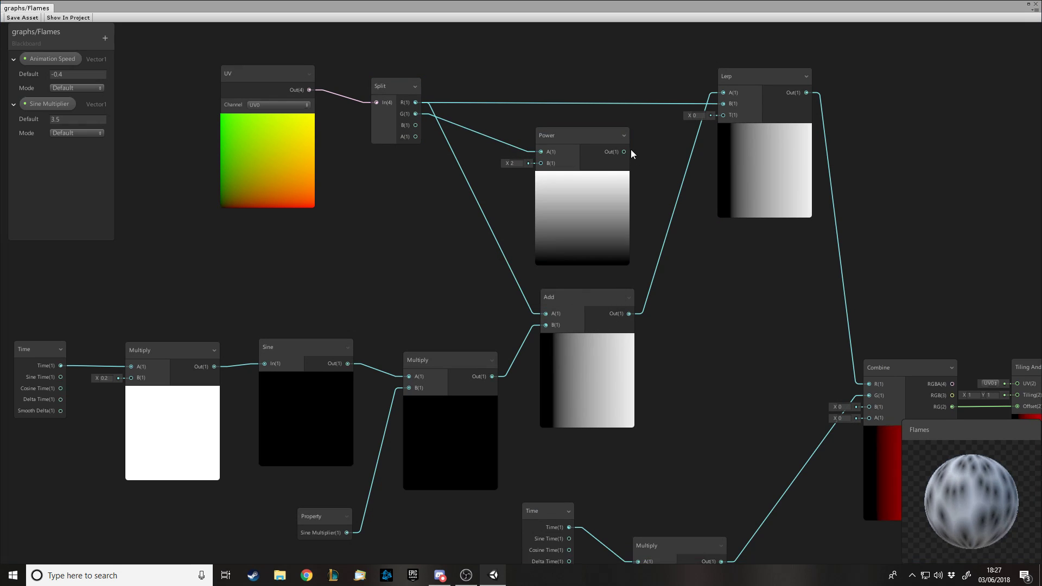
drag(656, 187, 723, 115)
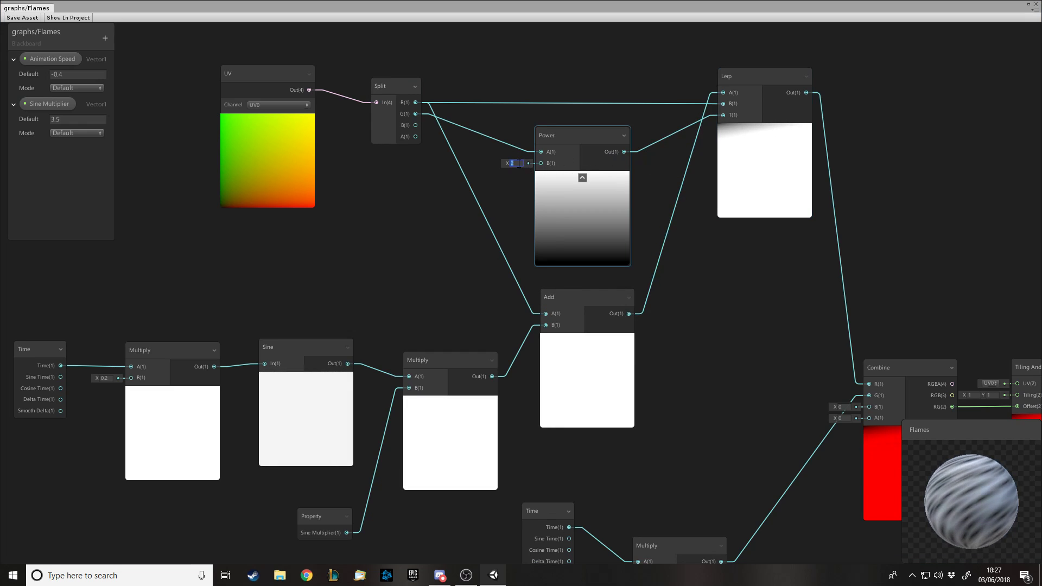
text(2.8)
click(681, 237)
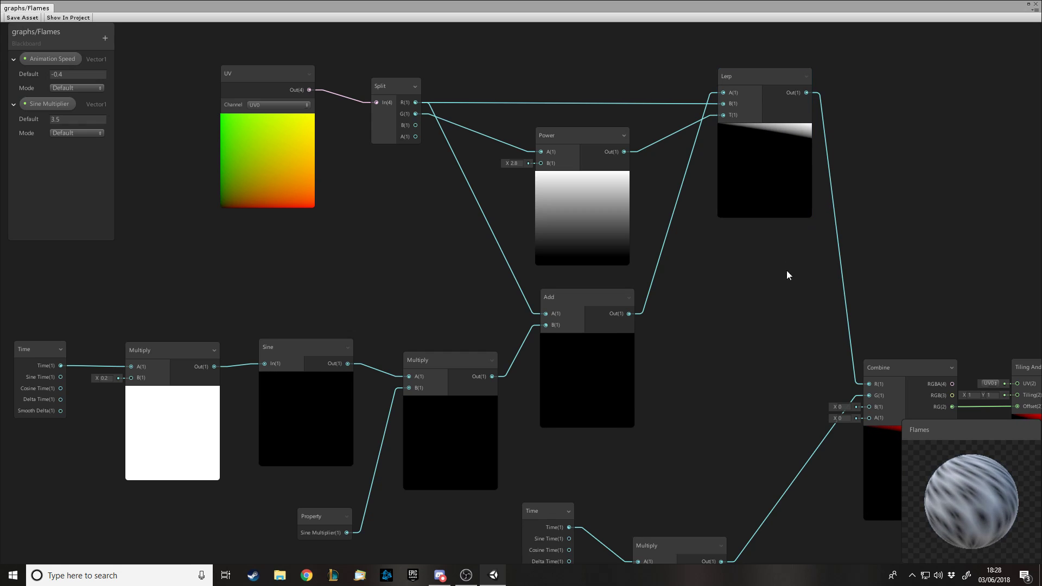
scroll(646, 224, down, 3)
scroll(562, 189, up, 5)
click(513, 162)
key(Return)
scroll(678, 263, down, 2)
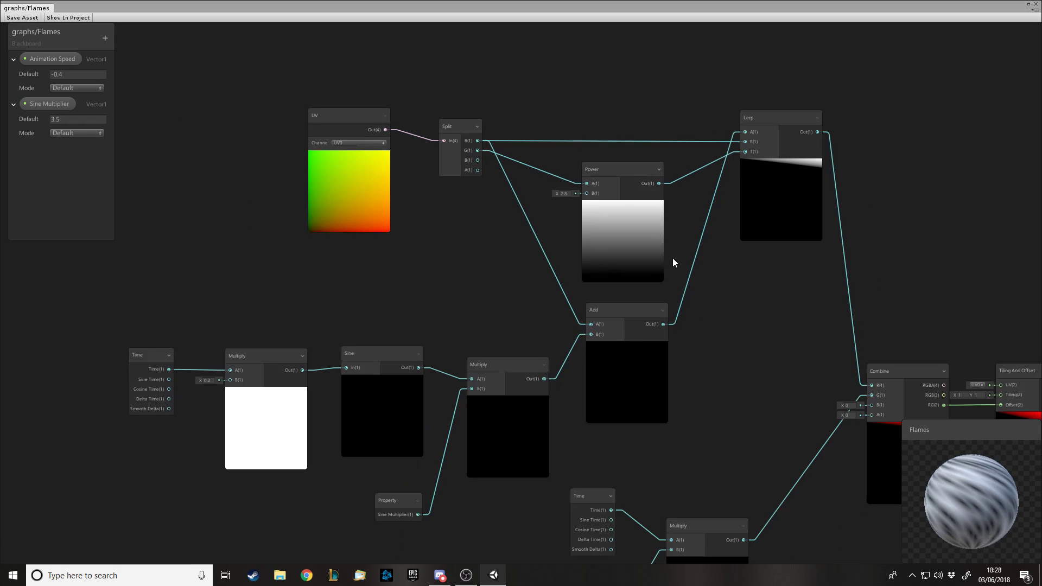
- Examine the Lerp, Combine, Tiling And Offset and Voronoi previews and the sphere preview for the height-weighted sway
scroll(576, 242, down, 1)
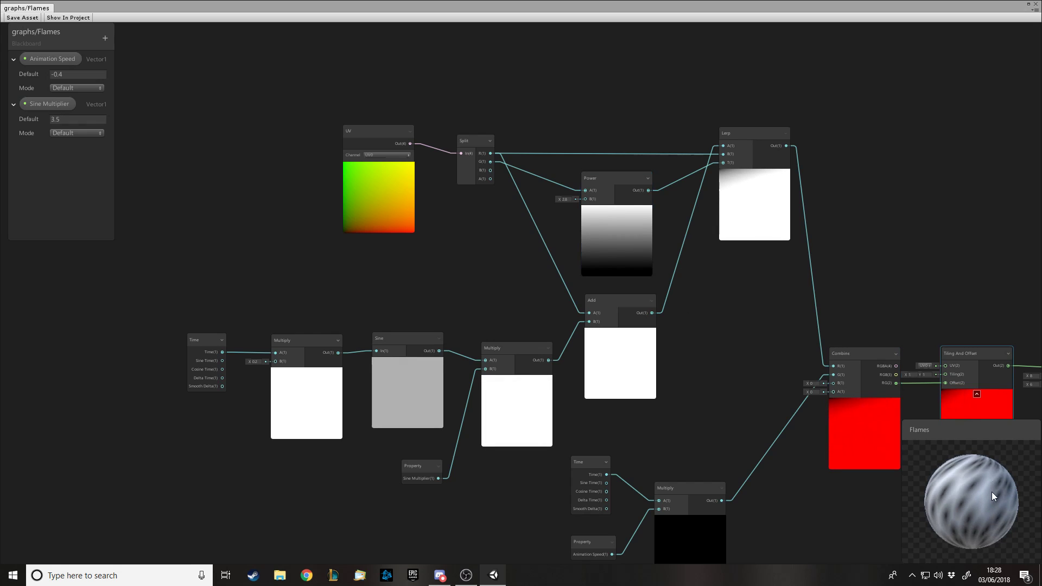
scroll(667, 267, down, 2)
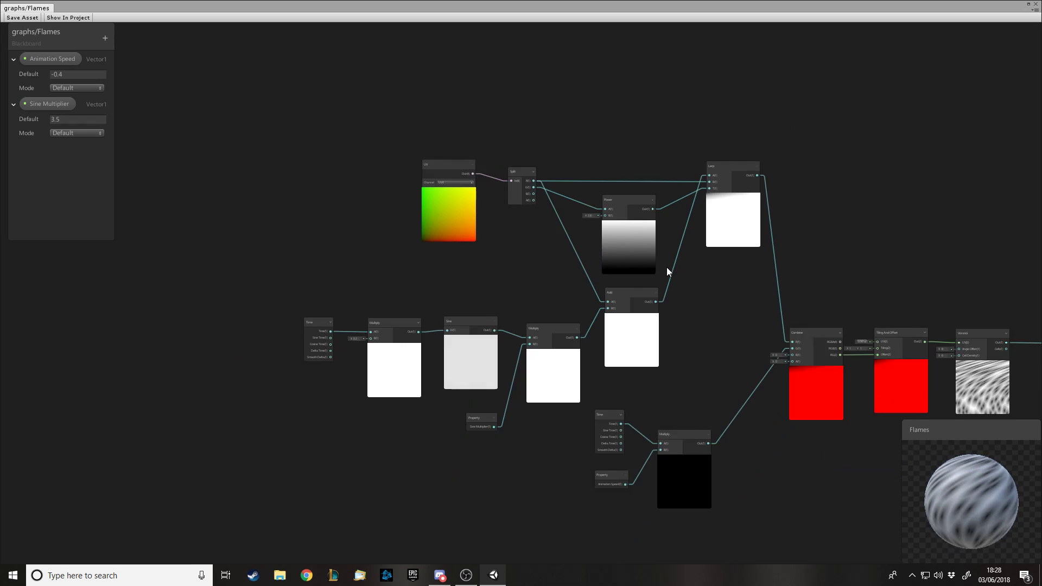
scroll(691, 187, up, 1)
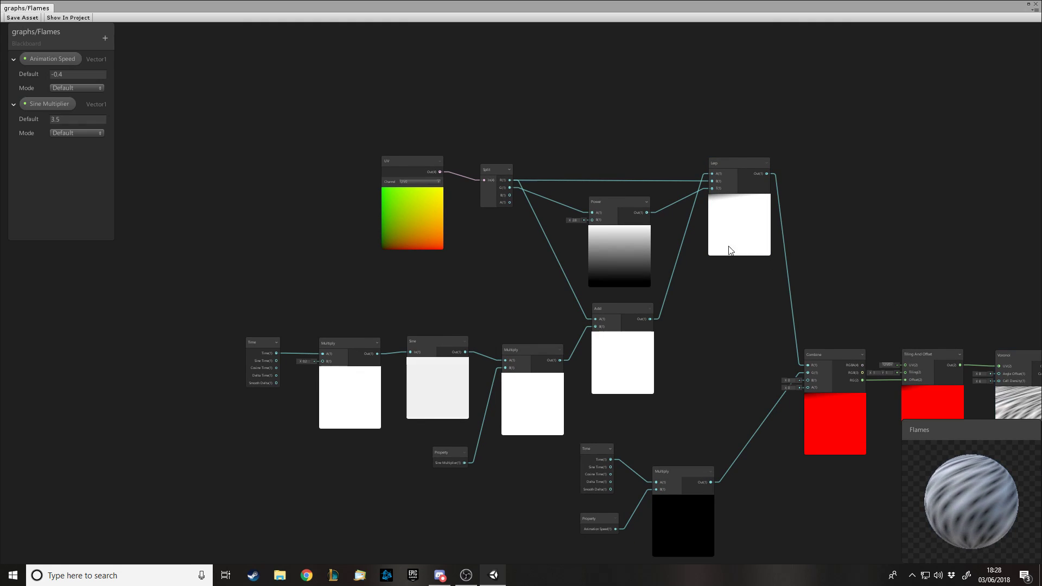
scroll(738, 250, down, 1)
scroll(847, 434, up, 2)
scroll(809, 419, up, 1)
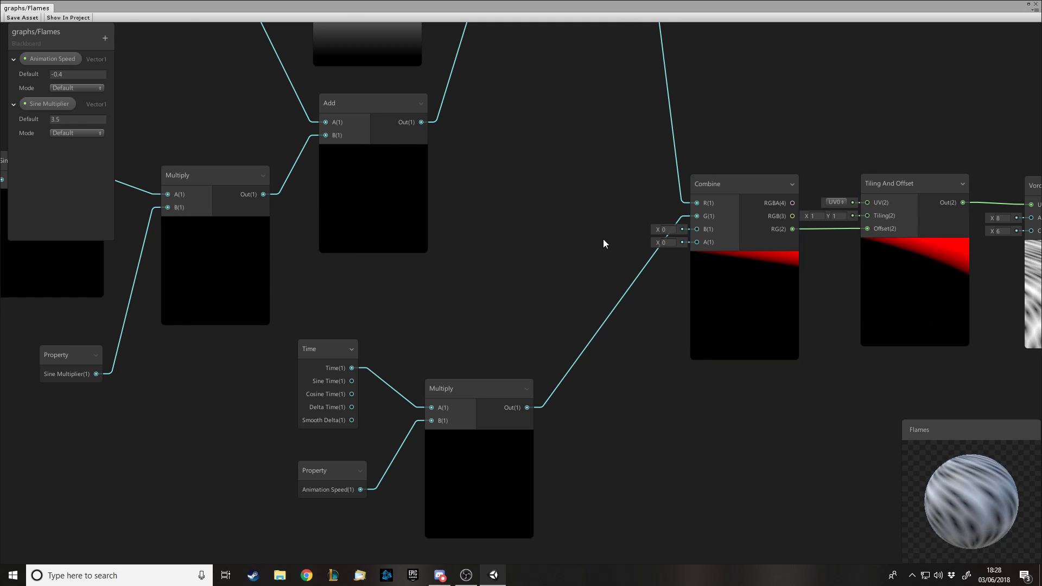
scroll(605, 238, down, 2)
scroll(488, 223, down, 1)
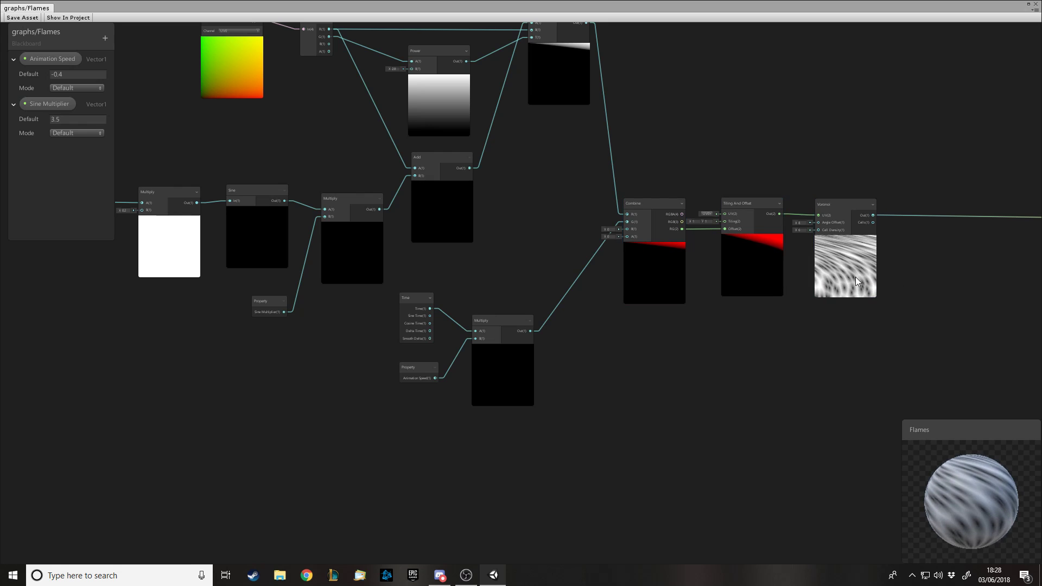
scroll(963, 356, up, 2)
scroll(963, 356, up, 1)
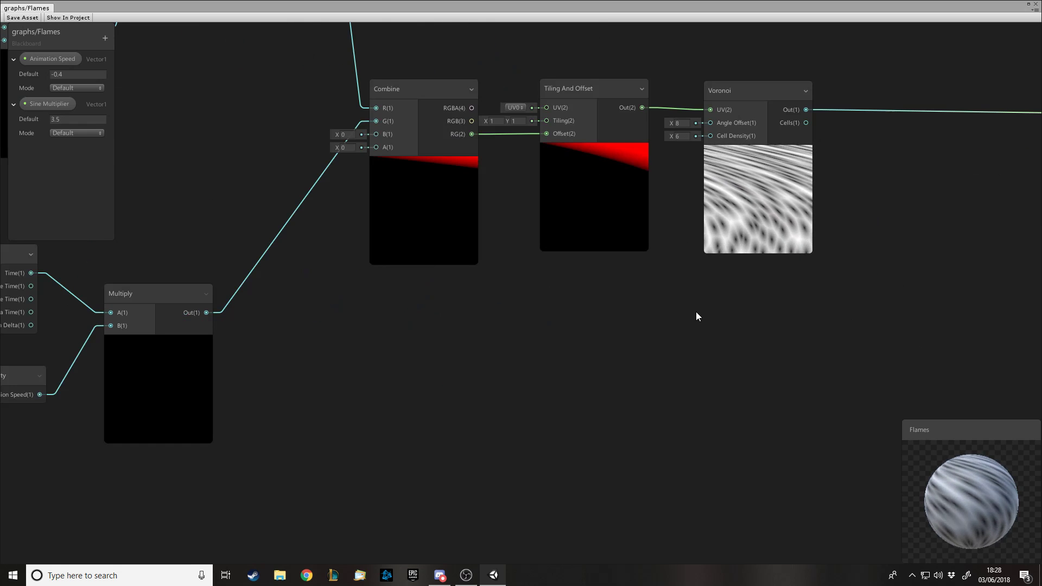
- Remove the connection between the Voronoi node's Out and the PBR Master's Albedo
scroll(671, 320, down, 3)
click(949, 181)
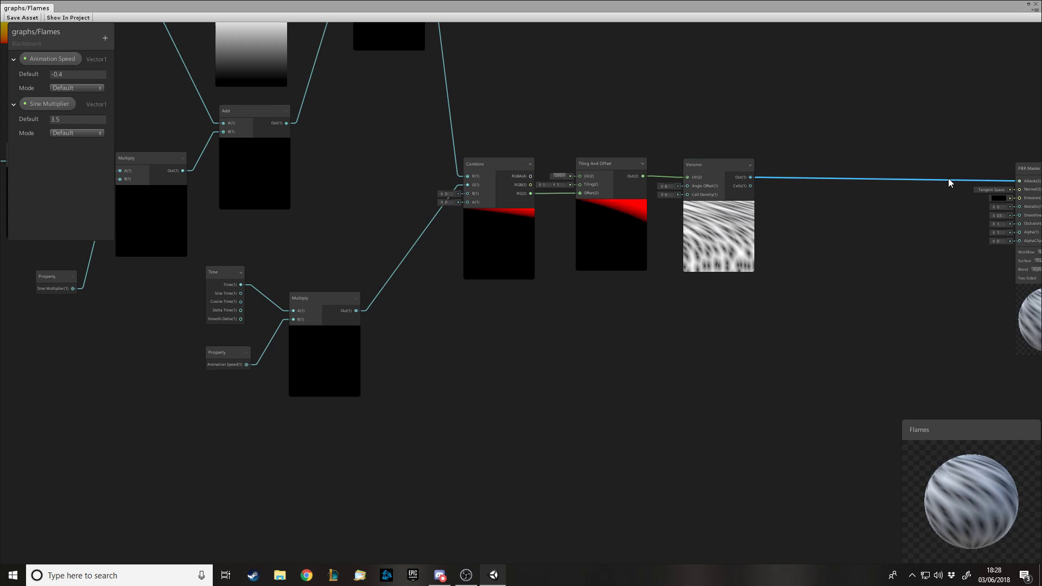
key(Delete)
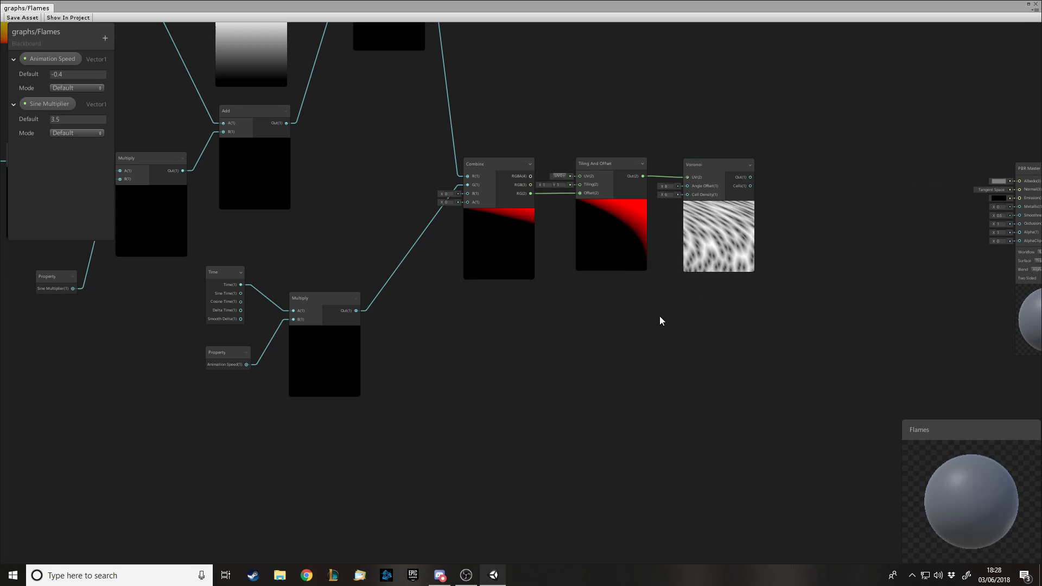
- Add a Multiply node between Voronoi and PBR Master, and connect the Voronoi's Out to its A
scroll(661, 315, up, 1)
key(space)
text(mult)
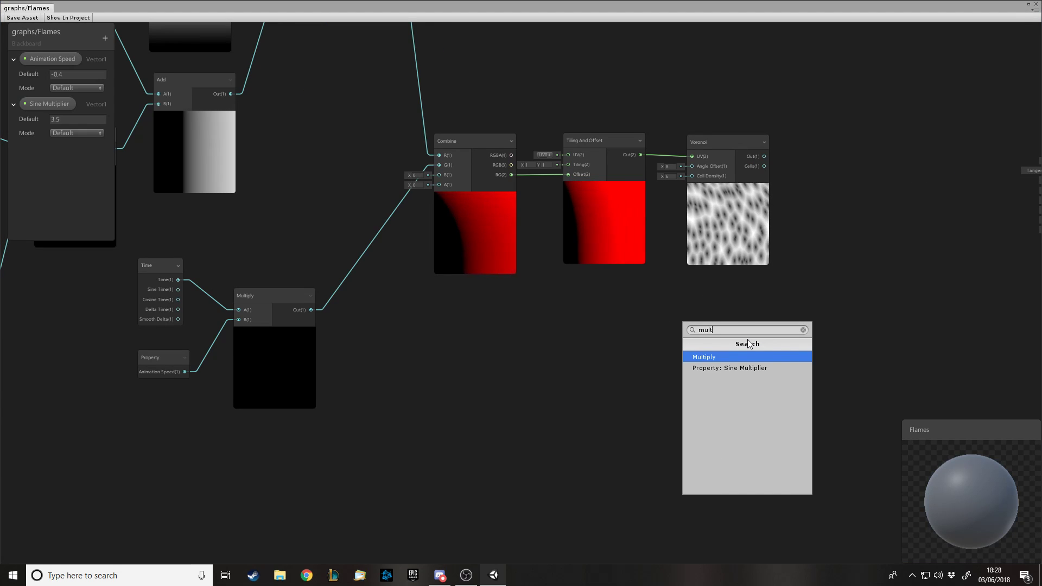
key(Return)
drag(750, 342, 866, 239)
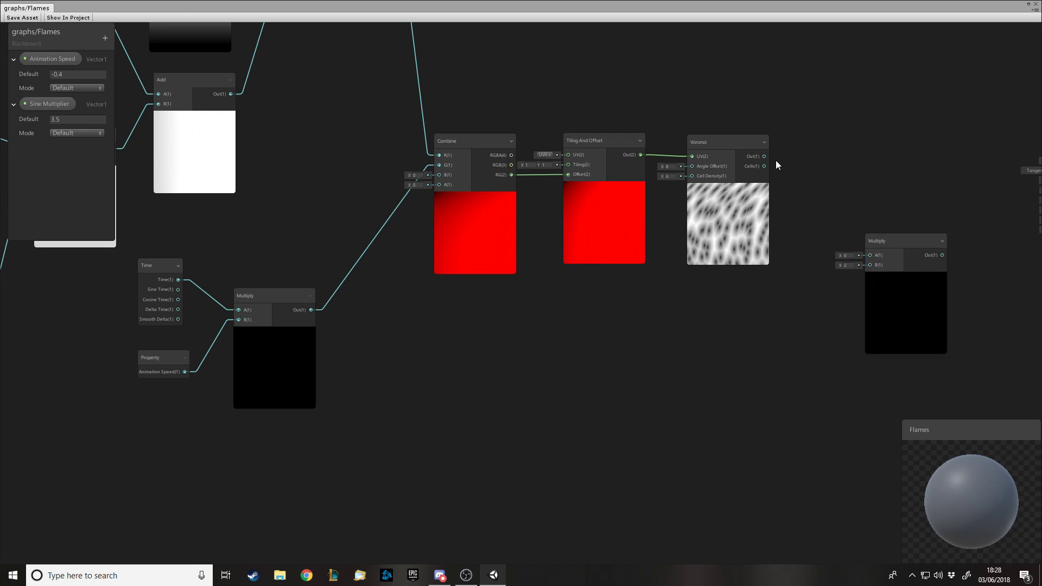
drag(764, 156, 868, 239)
click(855, 190)
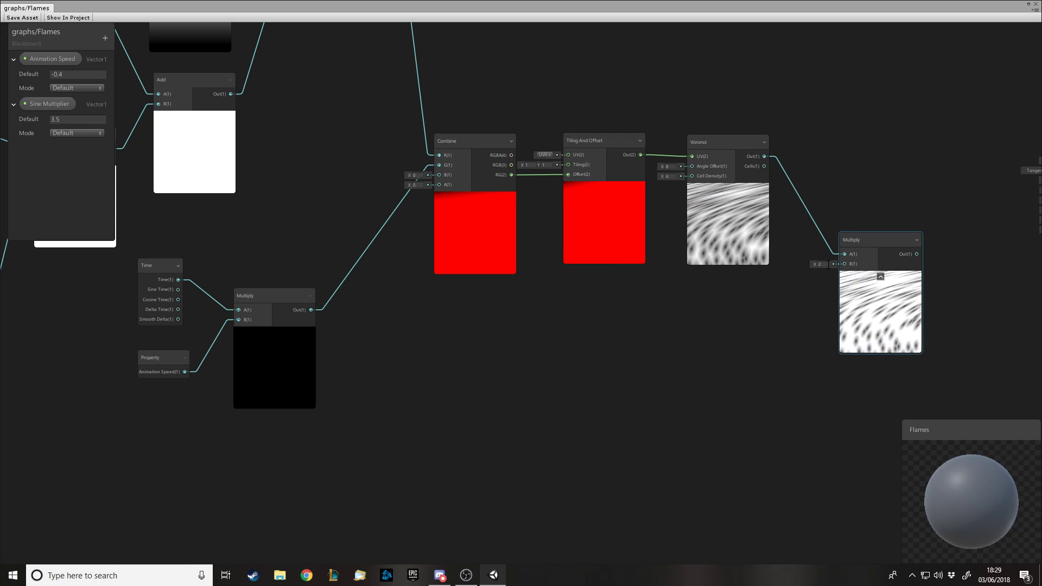
- Add a second UV node below the Combine node, beside the Multiply that scales time by Animation Speed
scroll(495, 343, up, 2)
key(space)
text(uv)
key(Return)
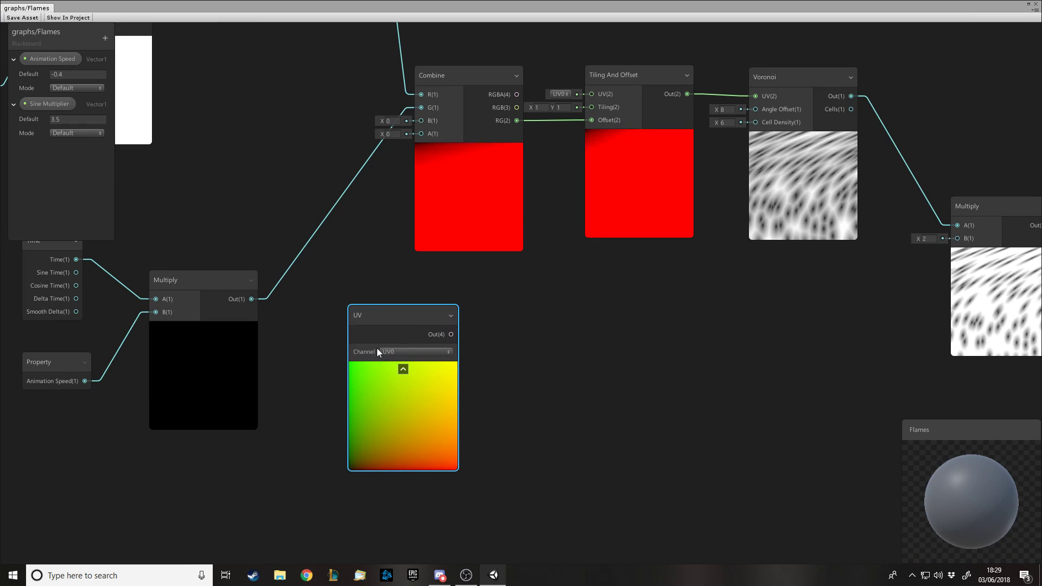
drag(370, 305, 361, 308)
click(529, 349)
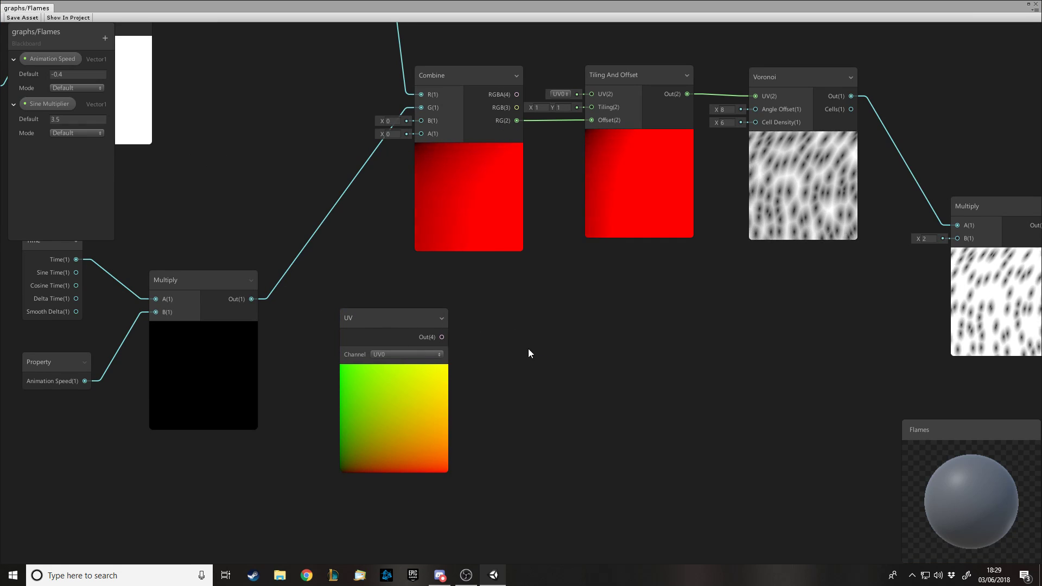
key(space)
text(pol)
key(Return)
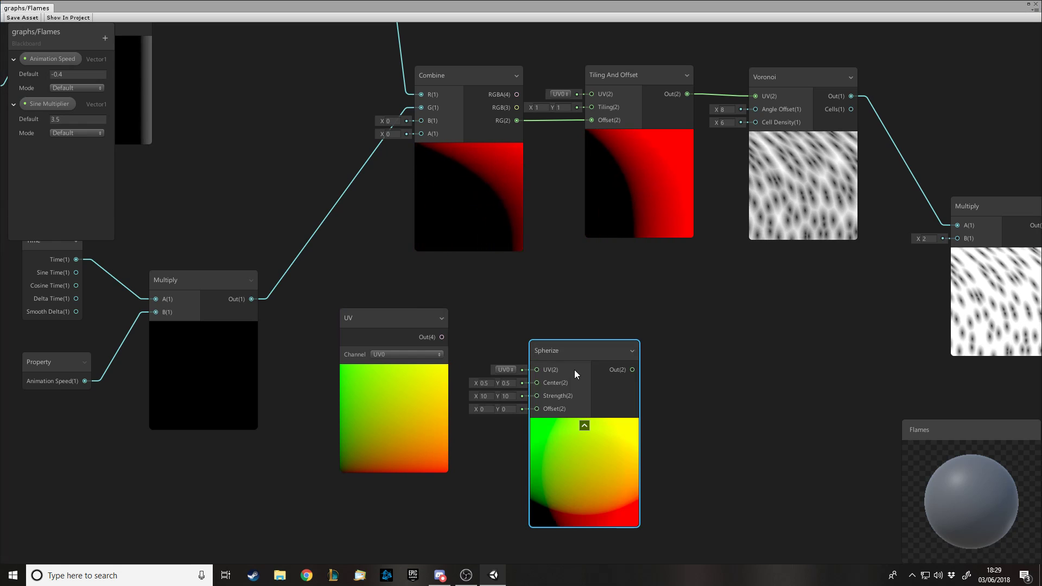
key(Delete)
- Add a Split node beside the new UV node and connect the UV's Out to the Split's In
key(space)
text(spli)
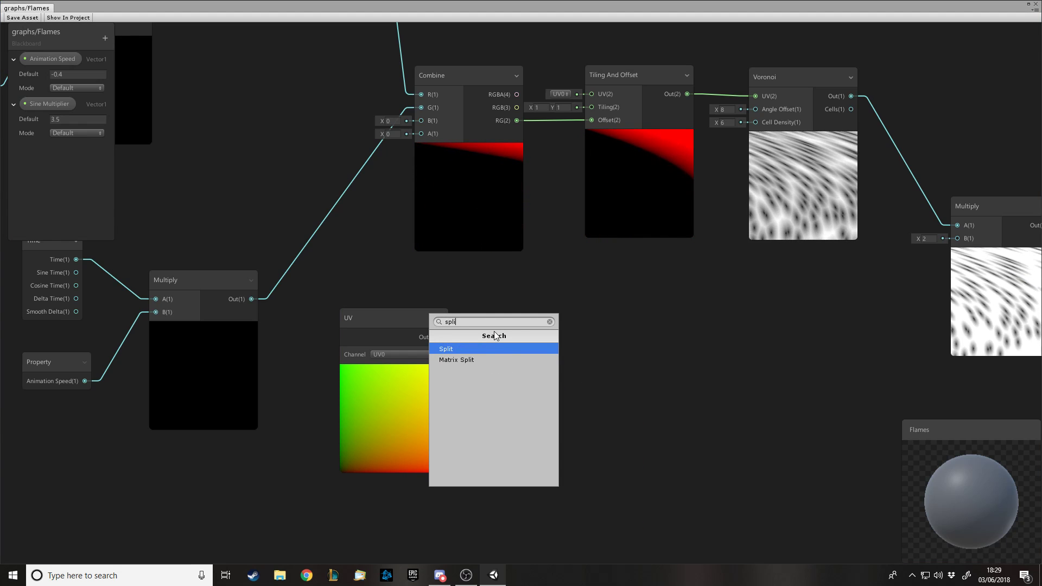
key(Return)
drag(445, 339, 389, 328)
drag(539, 334, 528, 324)
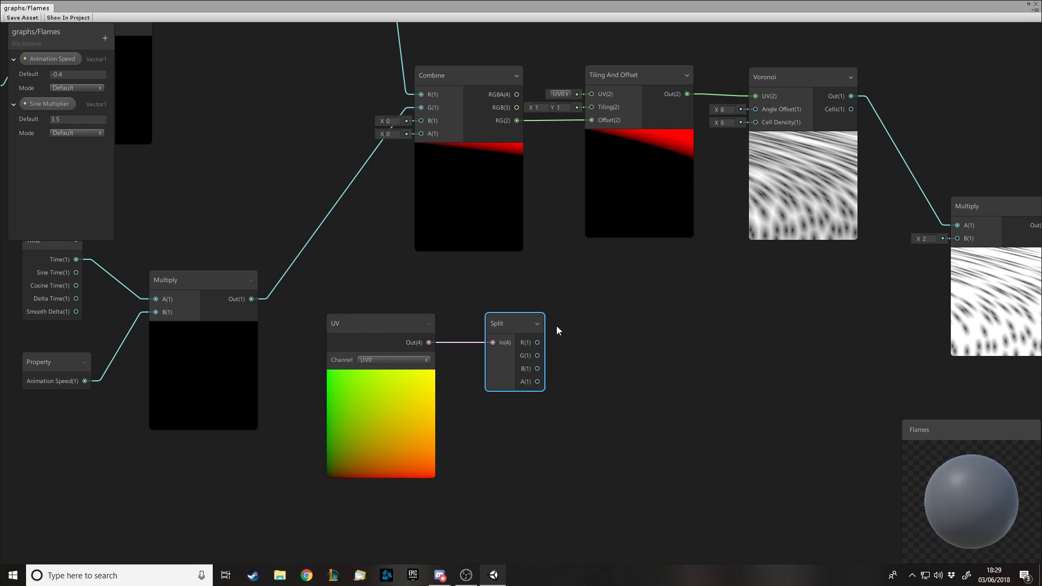
- Add a One Minus node and place it unconnected below the new Split node
key(space)
text(one)
key(Return)
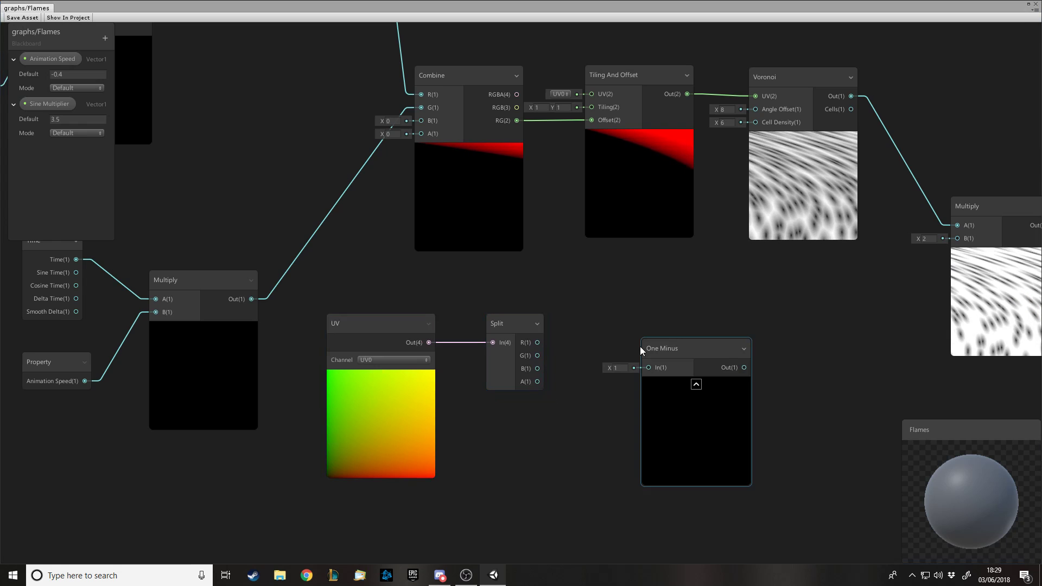
click(558, 342)
drag(669, 350, 595, 463)
- Add a Power node below Voronoi and connect the new Split's G to the Power's A
key(space)
text(power)
key(Return)
drag(683, 376, 692, 304)
drag(537, 367, 669, 331)
key(Escape)
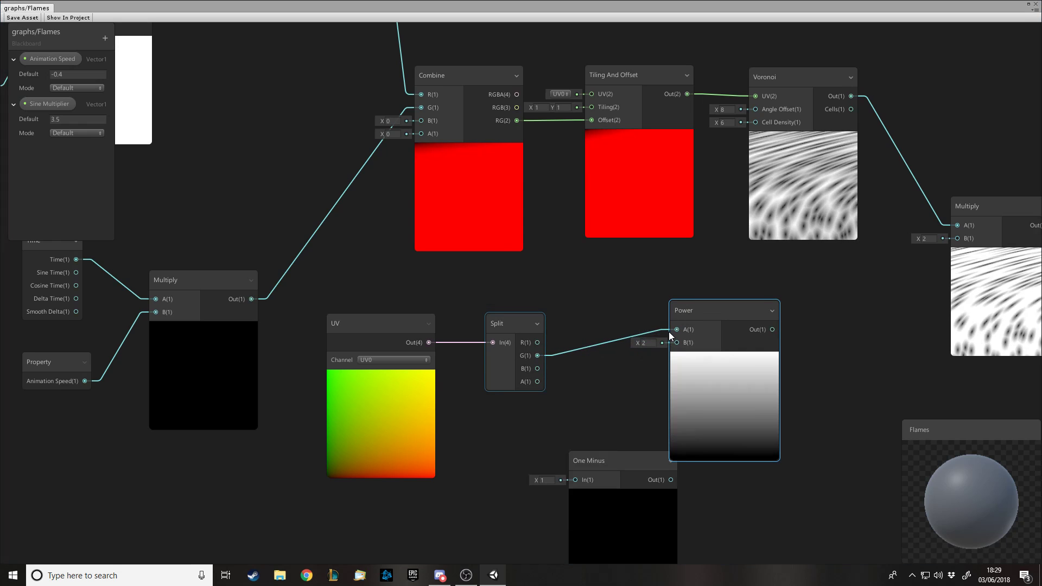
- Set the new Power node's B to 0.9 and connect its Out to B of the Multiply fed by Voronoi
click(645, 343)
text(0.8)
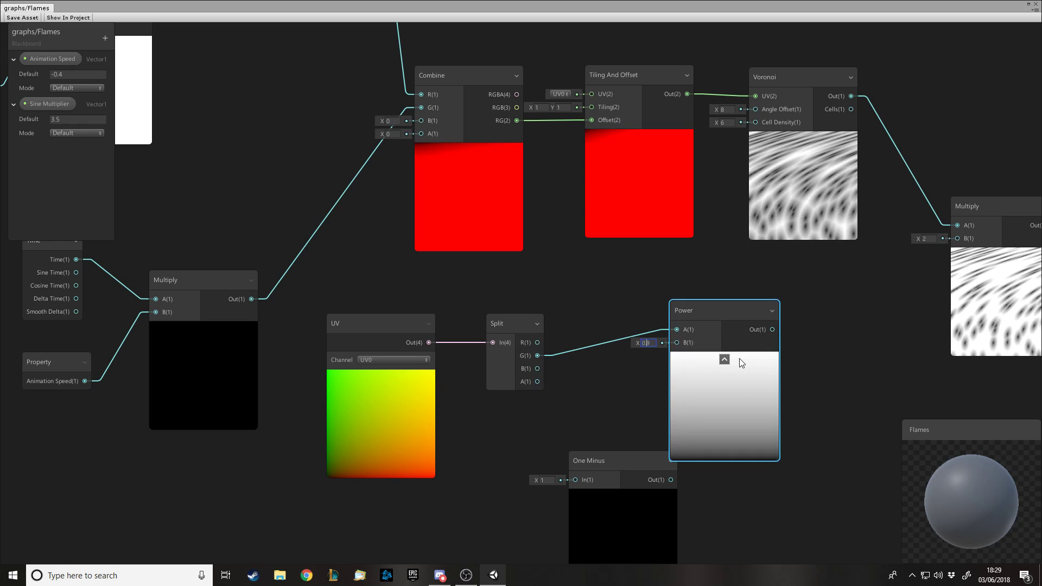
scroll(647, 362, down, 1)
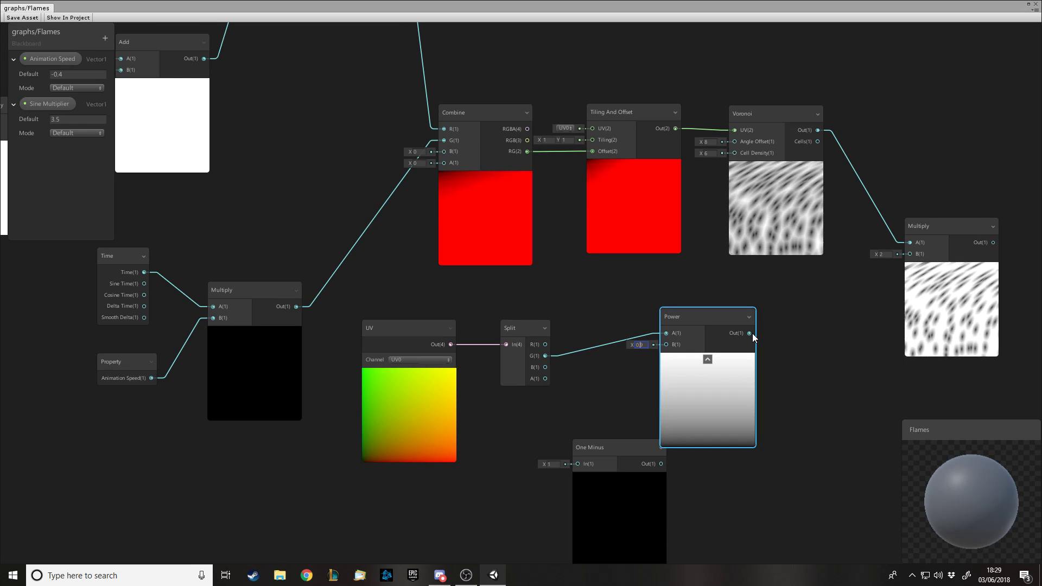
drag(752, 333, 909, 253)
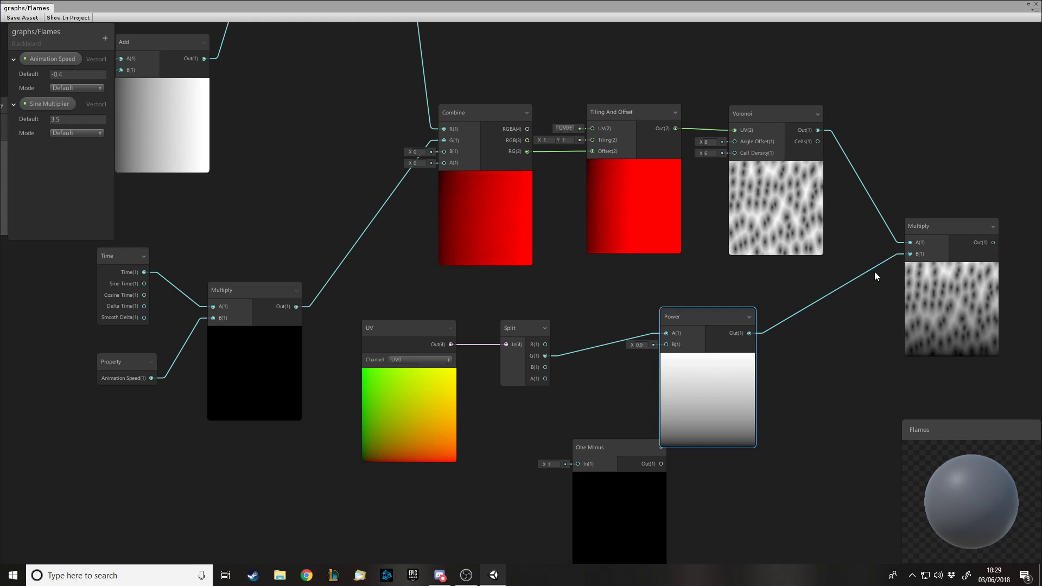
drag(755, 326, 782, 320)
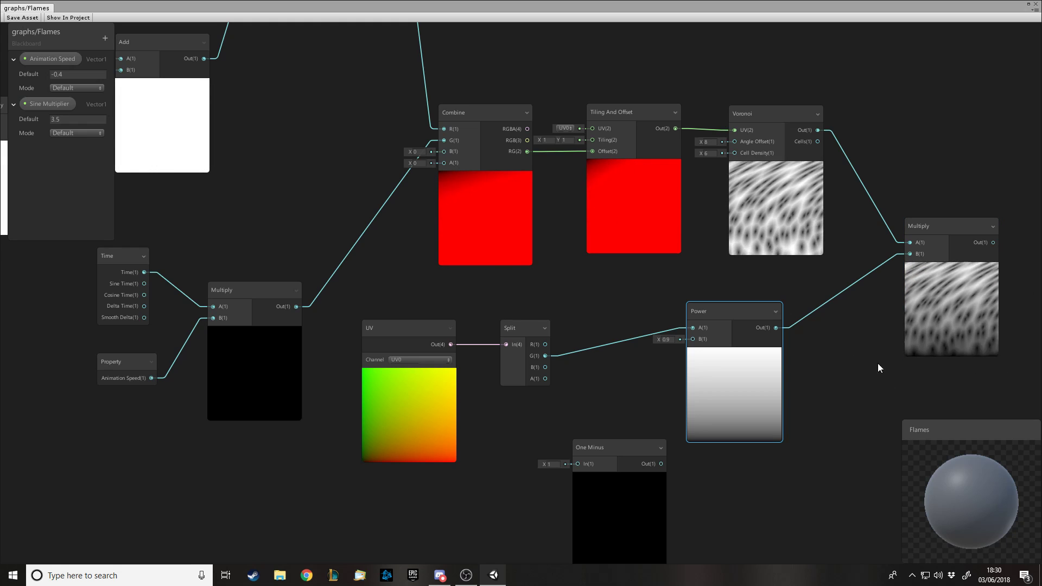
- Insert the One Minus node between the Split's G and the Power's A, and line up the One Minus and Power nodes
drag(644, 461, 639, 391)
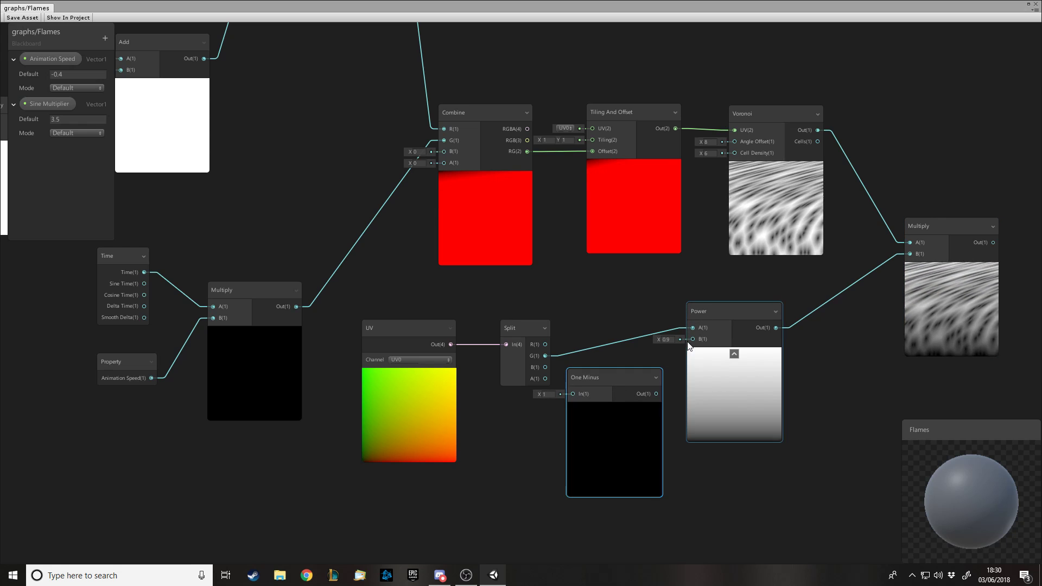
drag(674, 328, 706, 343)
drag(682, 329, 573, 394)
drag(695, 327, 695, 328)
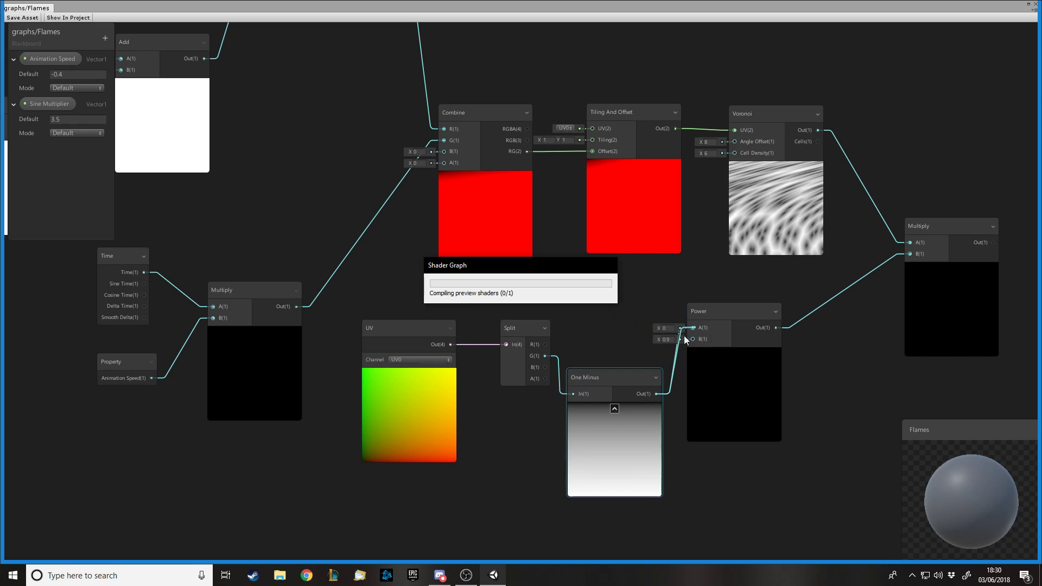
drag(635, 391, 641, 353)
drag(710, 321, 745, 344)
scroll(737, 344, down, 3)
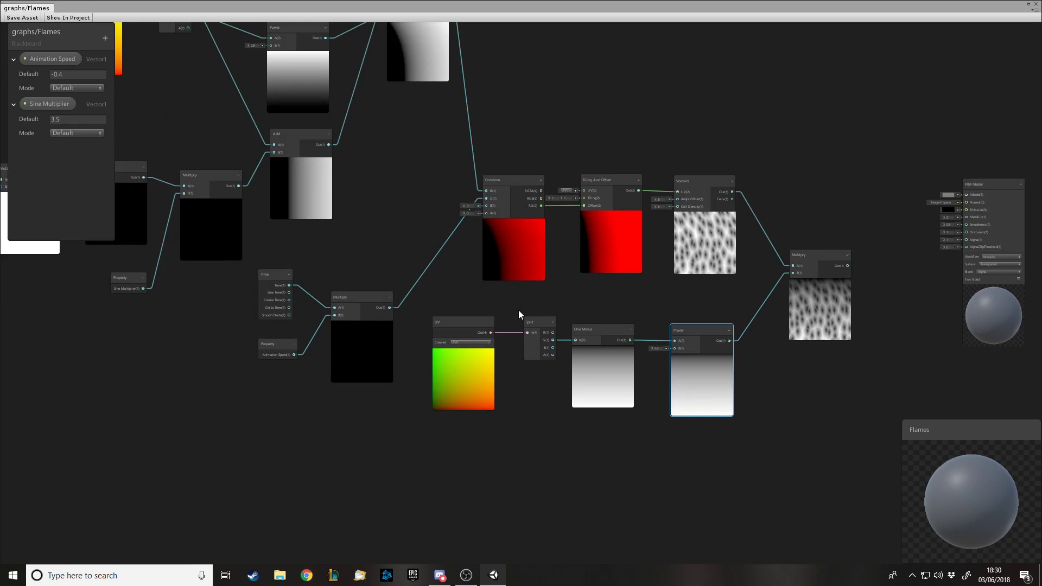
- Move the PBR Master node farther from the Multiply node to make room for more nodes
scroll(689, 269, up, 2)
scroll(689, 269, down, 4)
scroll(672, 362, up, 3)
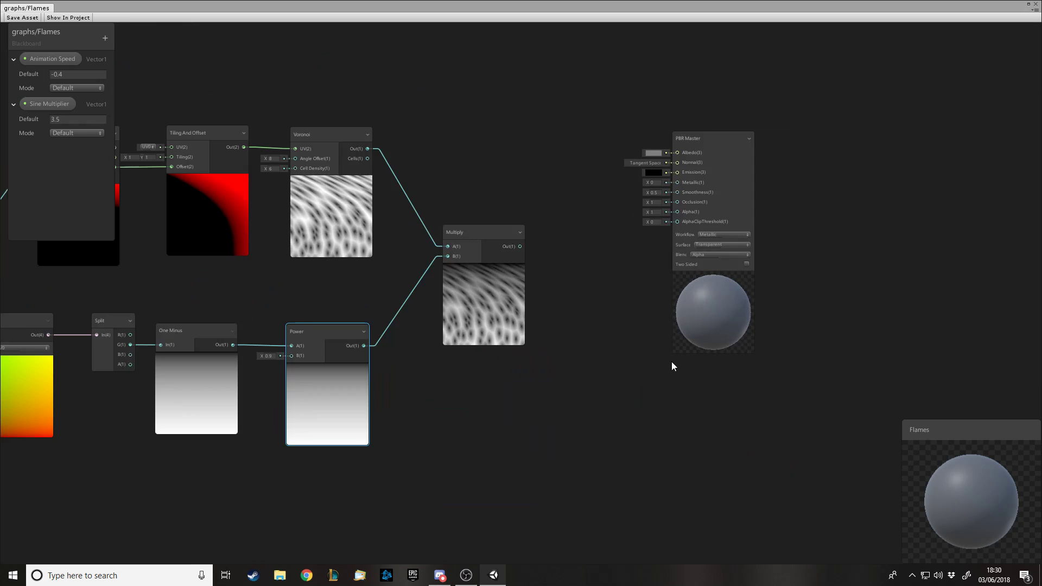
scroll(729, 138, up, 1)
drag(728, 139, 942, 136)
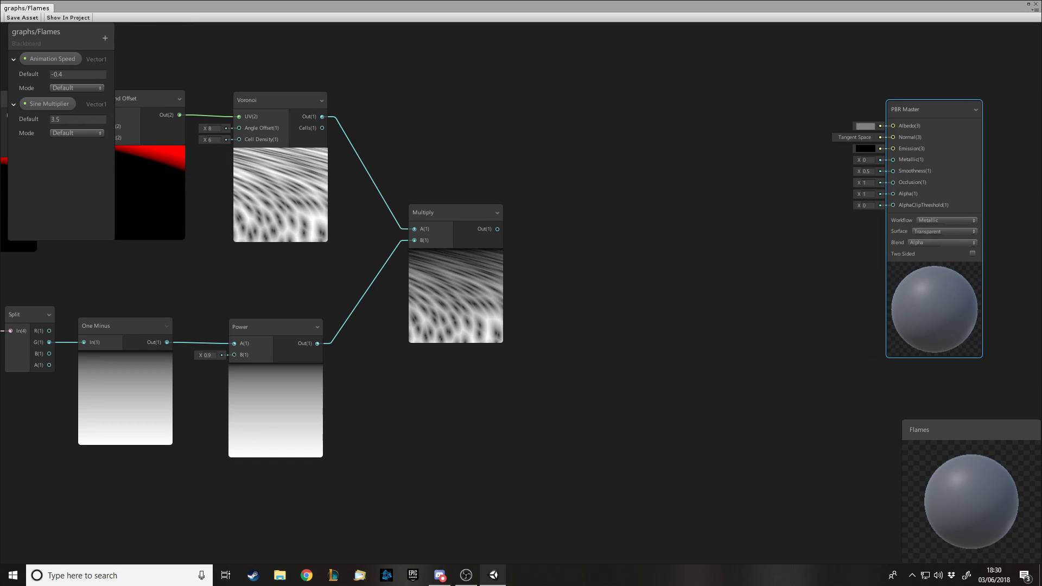
- Create an Add node, and connect the Multiply's Out to its A and the Power's Out to its B
key(space)
text(add)
key(Return)
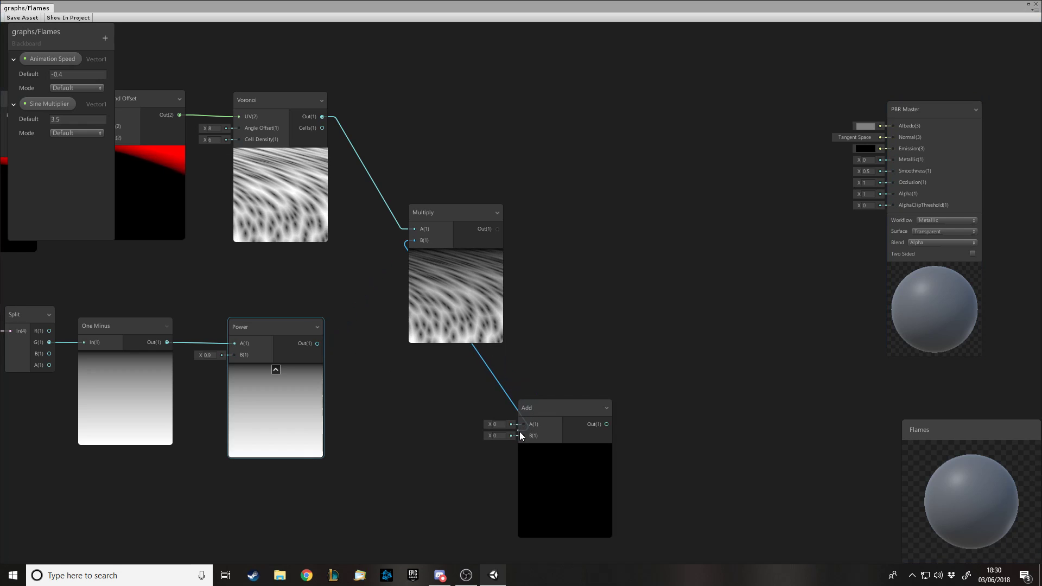
drag(318, 344, 627, 323)
drag(497, 229, 600, 334)
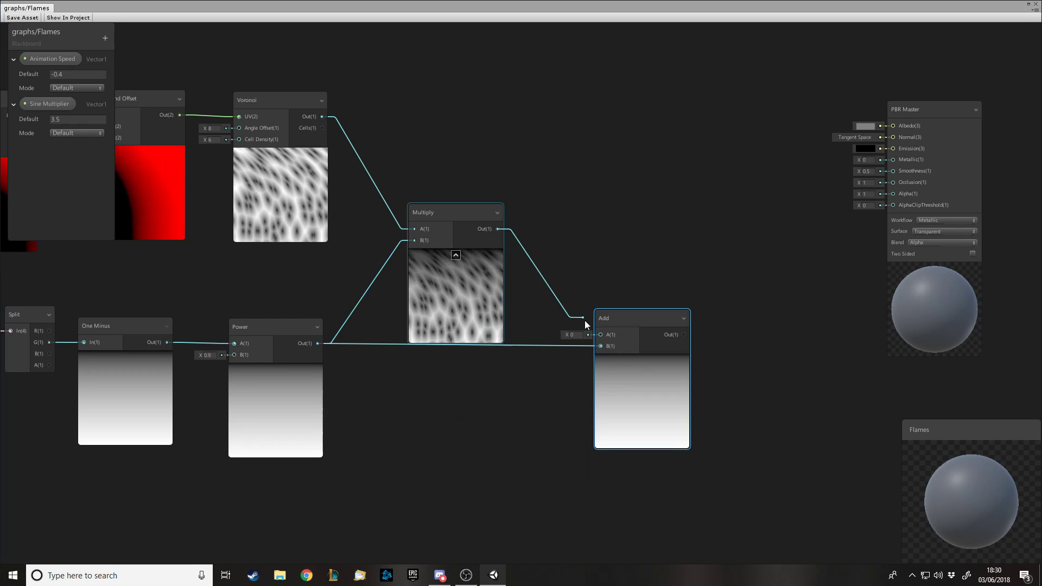
- Reposition the Multiply and Add nodes to space them out between the Voronoi and PBR Master nodes
drag(448, 205, 449, 139)
click(600, 210)
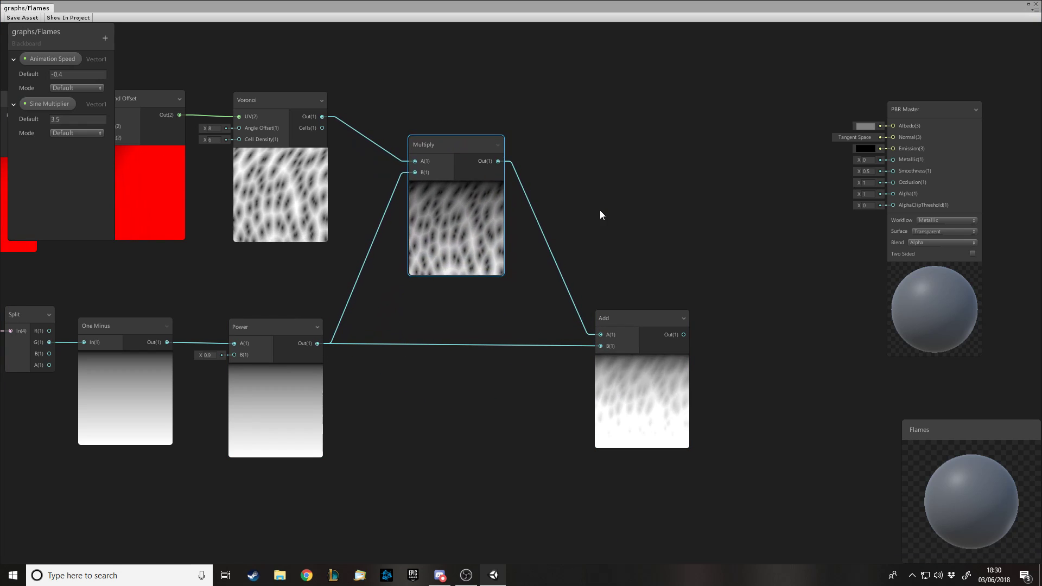
click(647, 420)
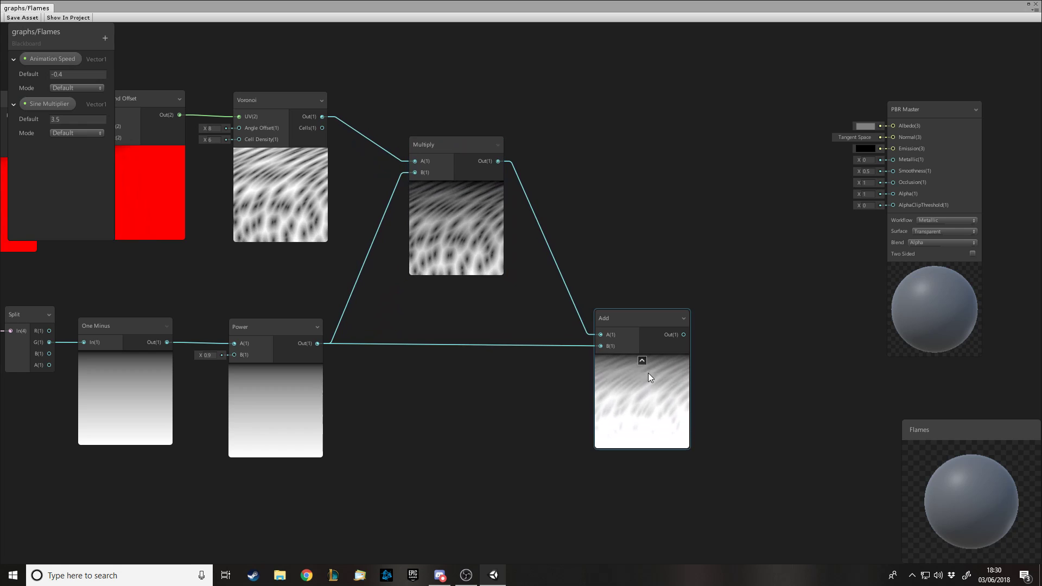
drag(656, 337, 628, 318)
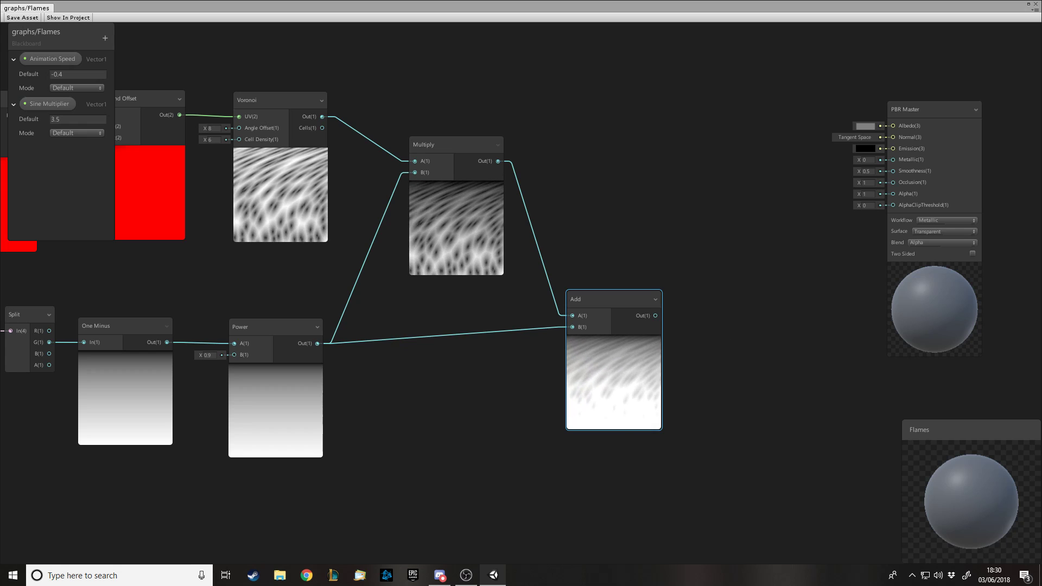
drag(483, 149, 458, 150)
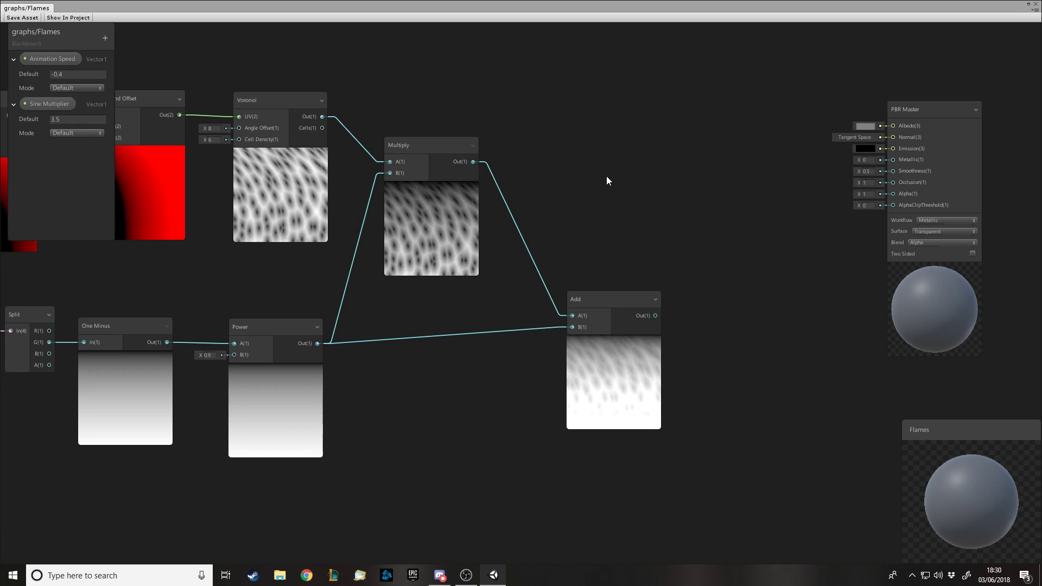
- Add a Step node before the PBR Master, connect the Add's Out to its In, and rearrange both nodes
key(space)
text(step)
key(Return)
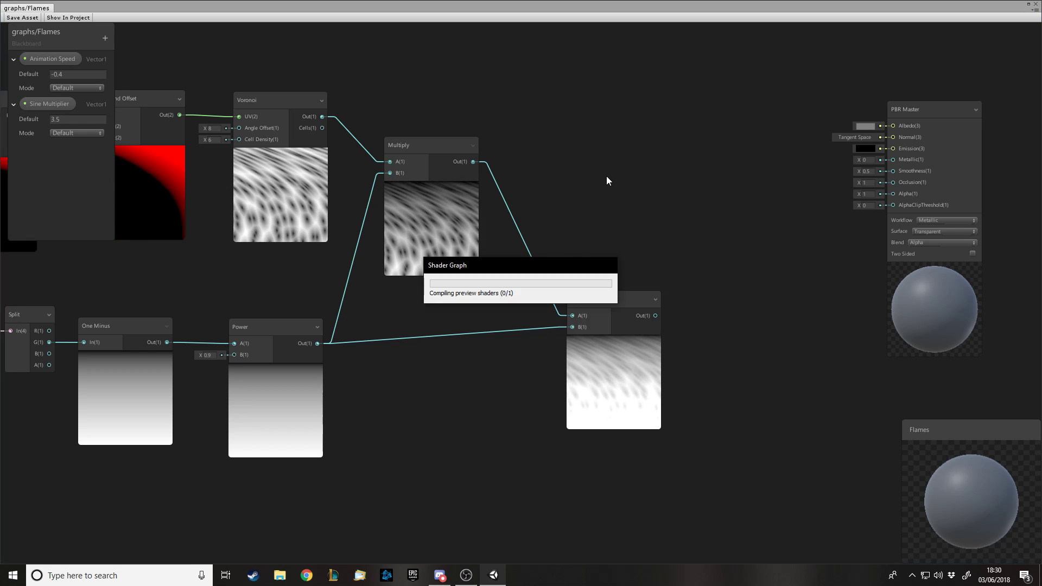
drag(663, 177, 753, 184)
drag(608, 300, 705, 211)
drag(744, 179, 720, 182)
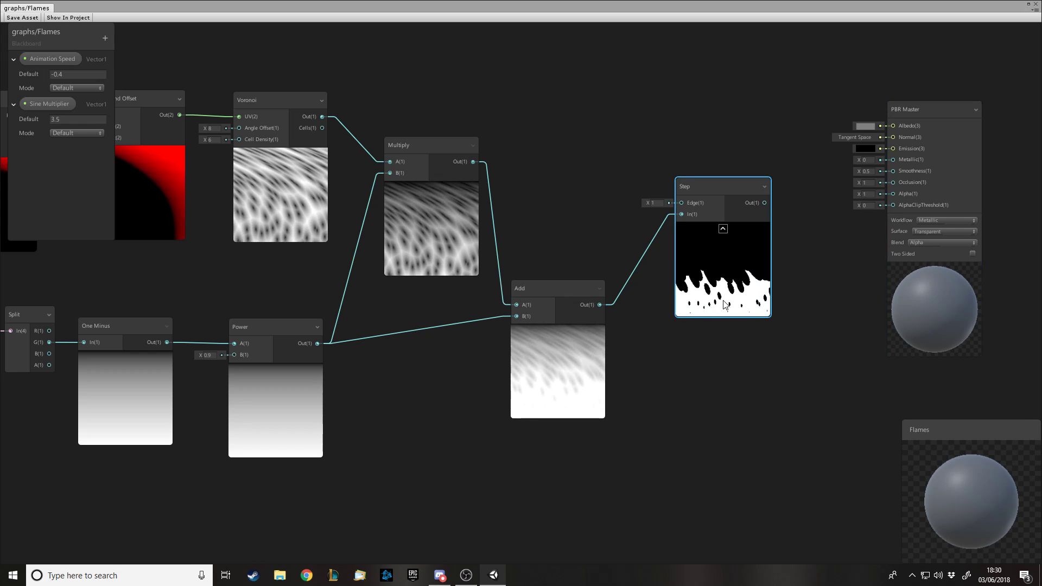
- Try the Step's Out on the PBR Master's Albedo, inspect the preview sphere, and remove the connection
drag(764, 202, 892, 125)
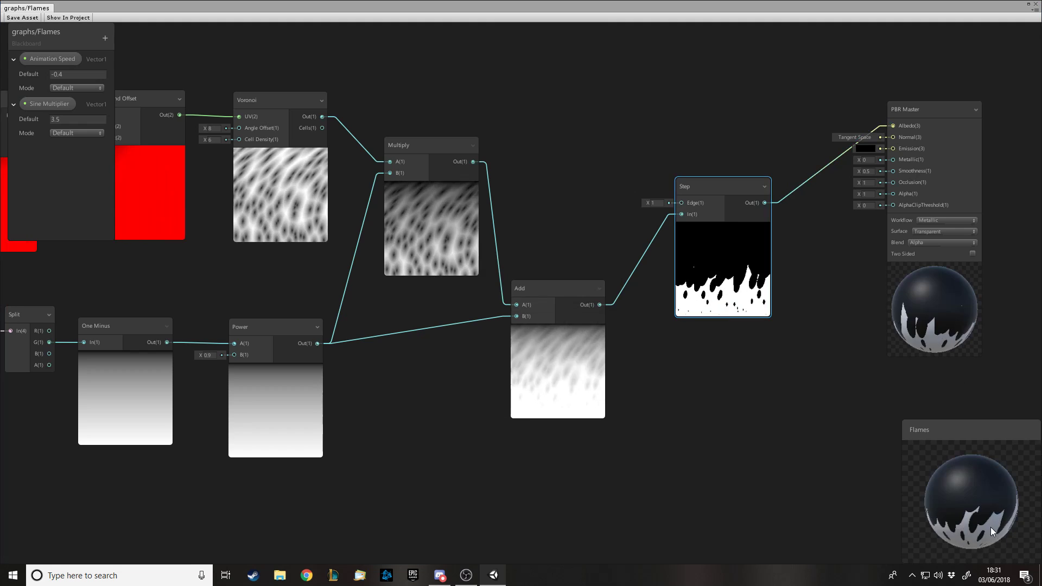
drag(982, 514, 959, 508)
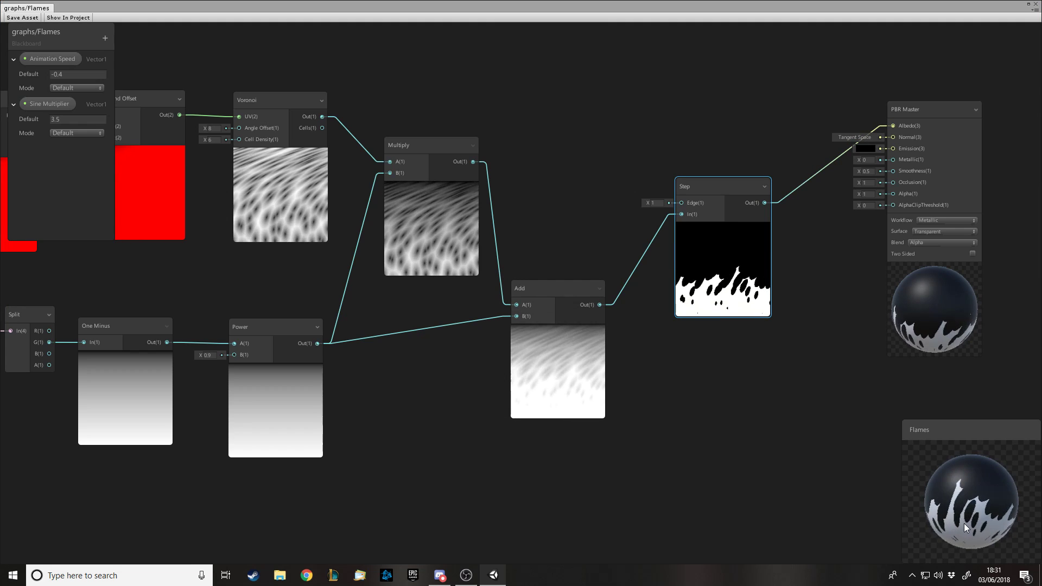
click(881, 128)
key(Delete)
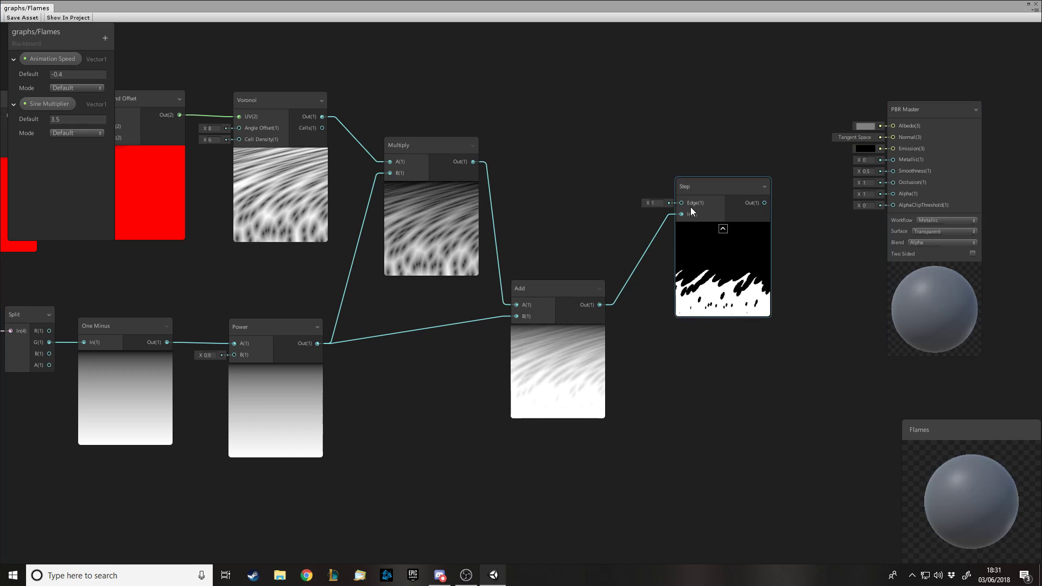
- Set the Step's Edge to 0.6, and create a second Step below it with the Add's Out as In and Edge 0.7
text(0.6)
key(Return)
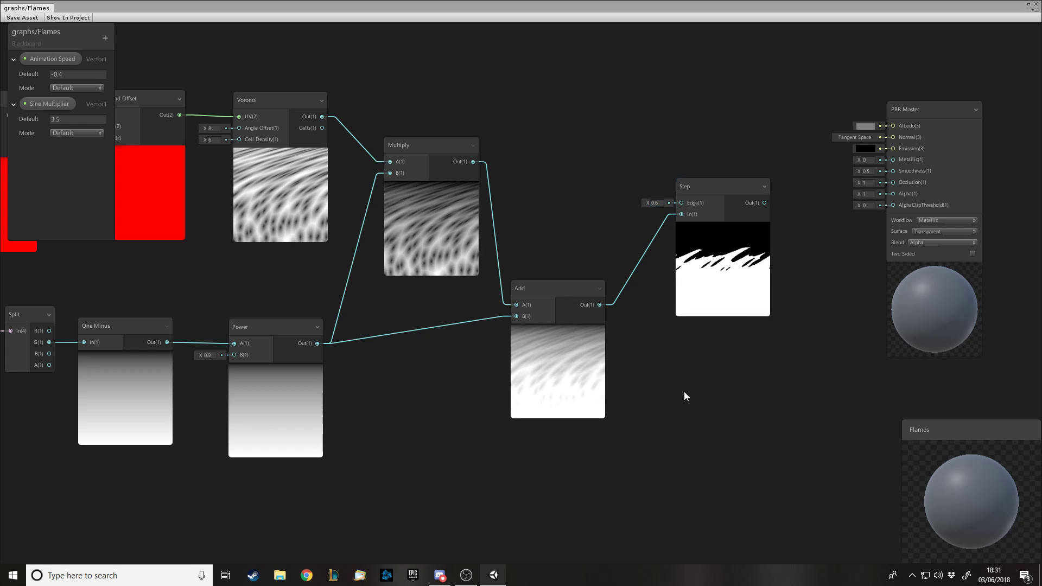
key(space)
text(step)
key(Return)
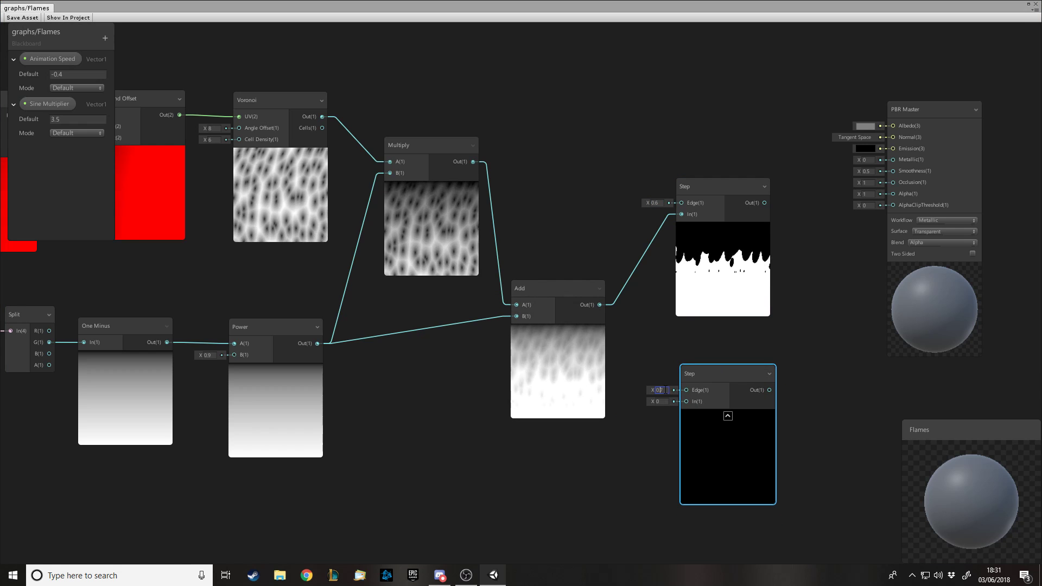
drag(676, 404, 679, 402)
drag(724, 369, 719, 354)
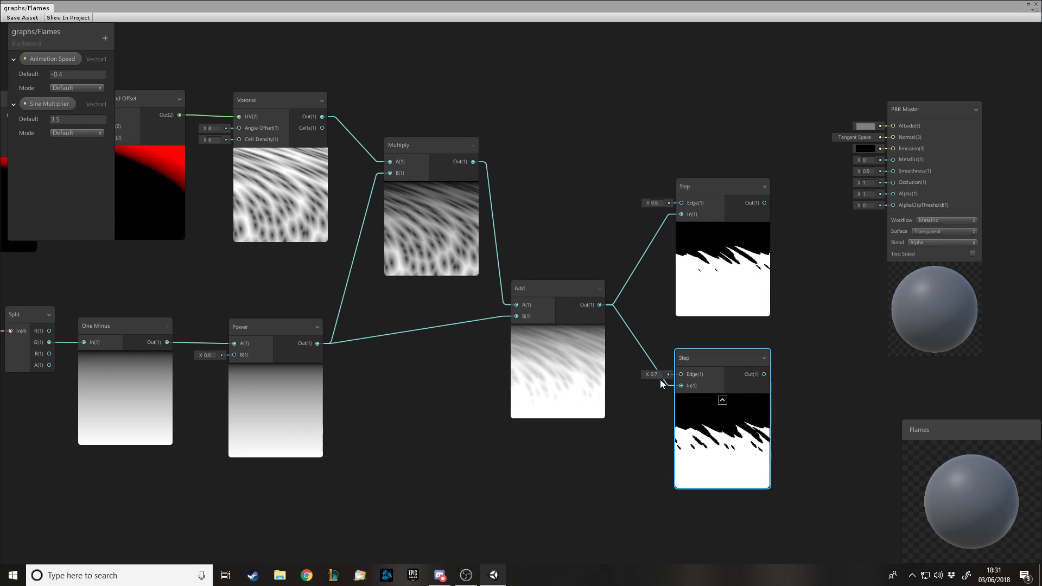
drag(647, 375, 651, 376)
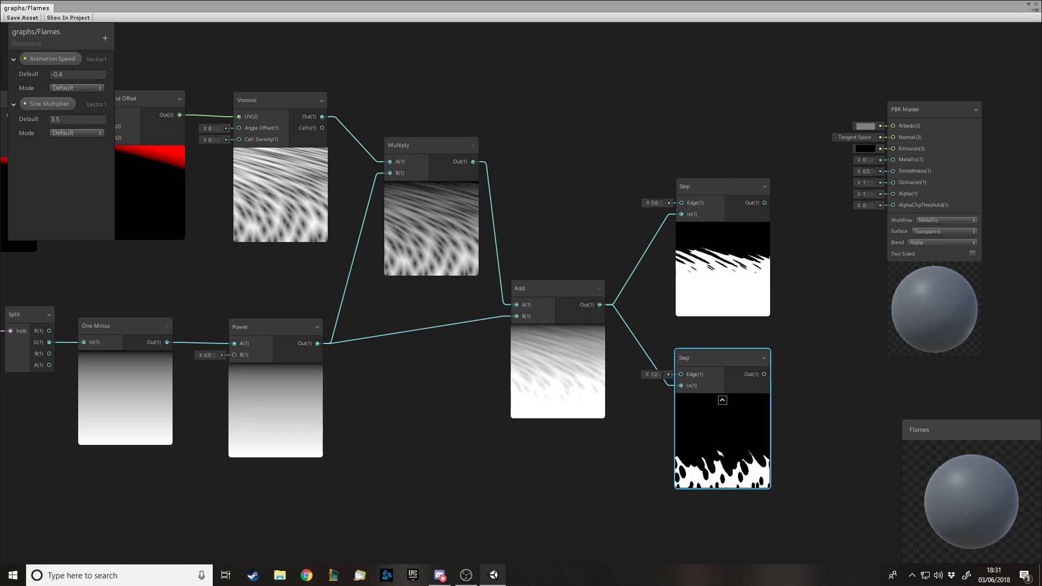
text(0.7)
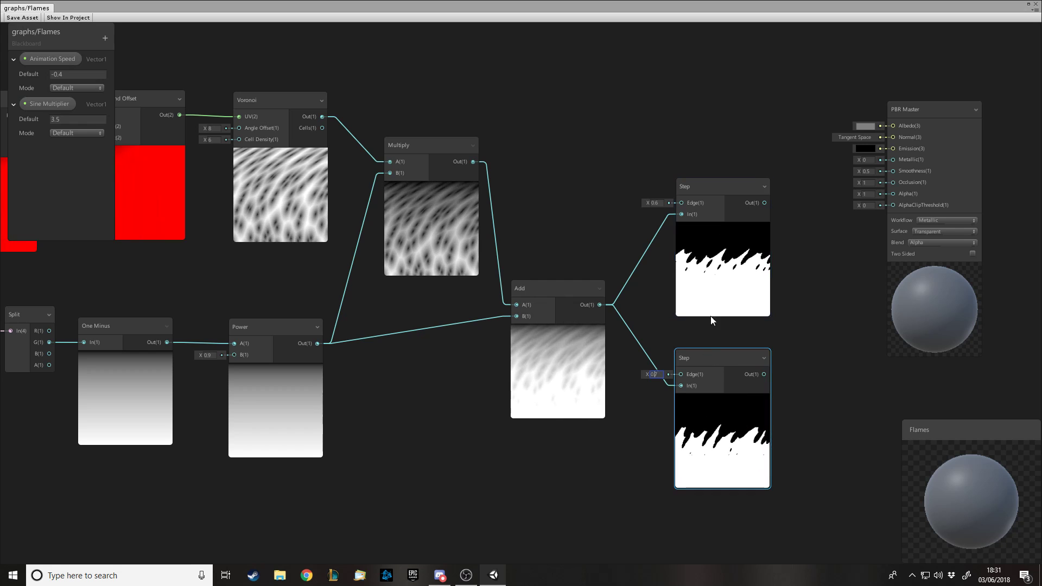
click(814, 295)
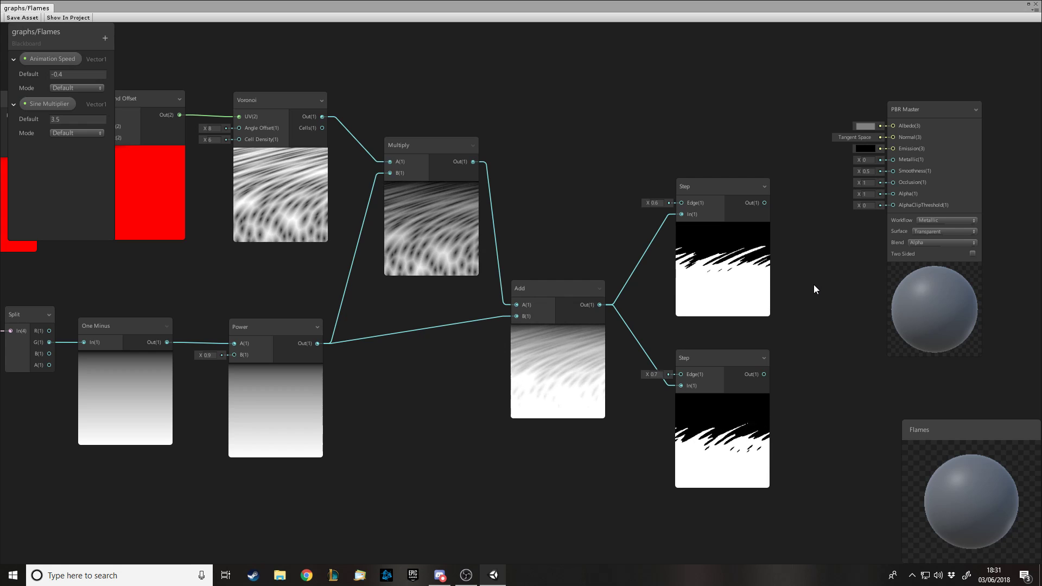
- Create a Multiply node beside the 0.6 Step and connect that Step's Out to its A
scroll(665, 269, down, 4)
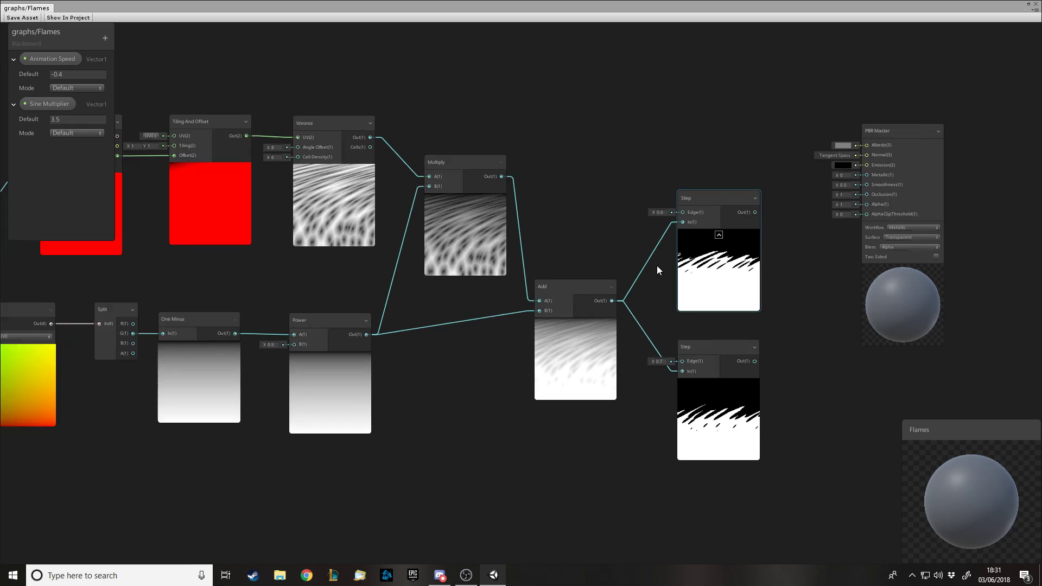
scroll(877, 326, up, 4)
drag(756, 38, 935, 141)
click(542, 393)
click(768, 354)
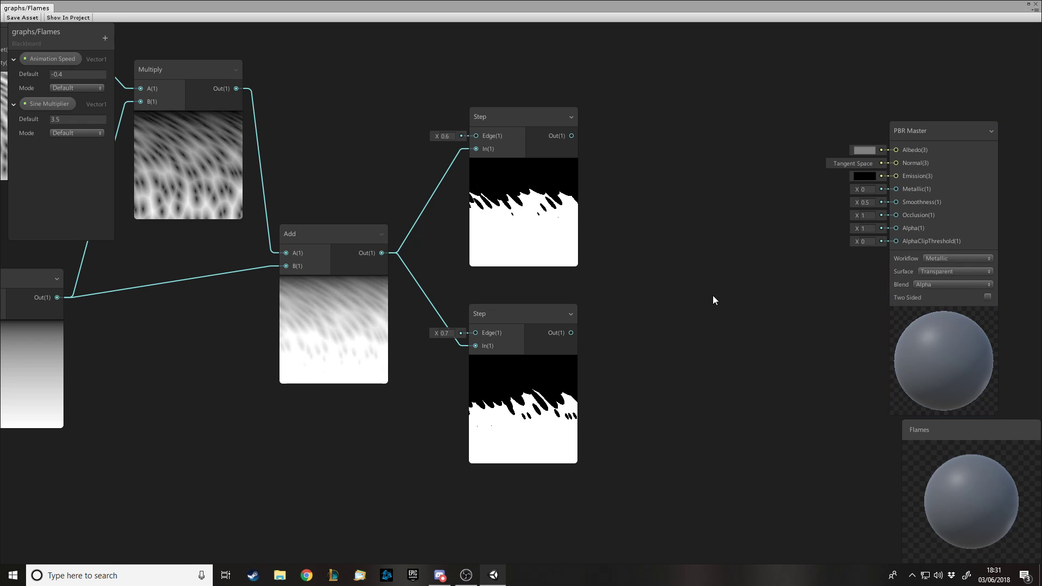
key(space)
text(multiply)
key(Return)
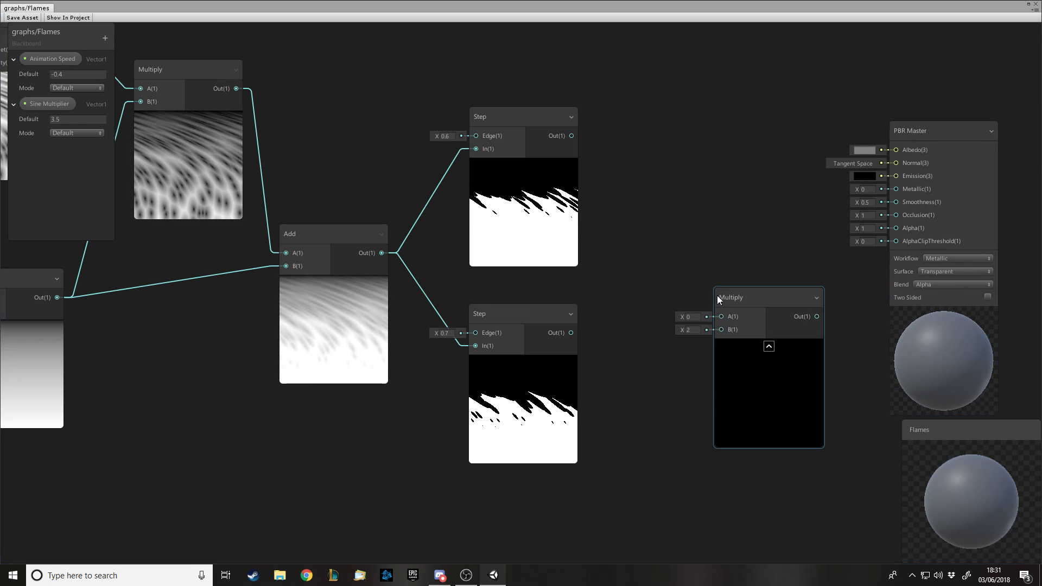
drag(767, 297, 693, 111)
drag(572, 136, 649, 136)
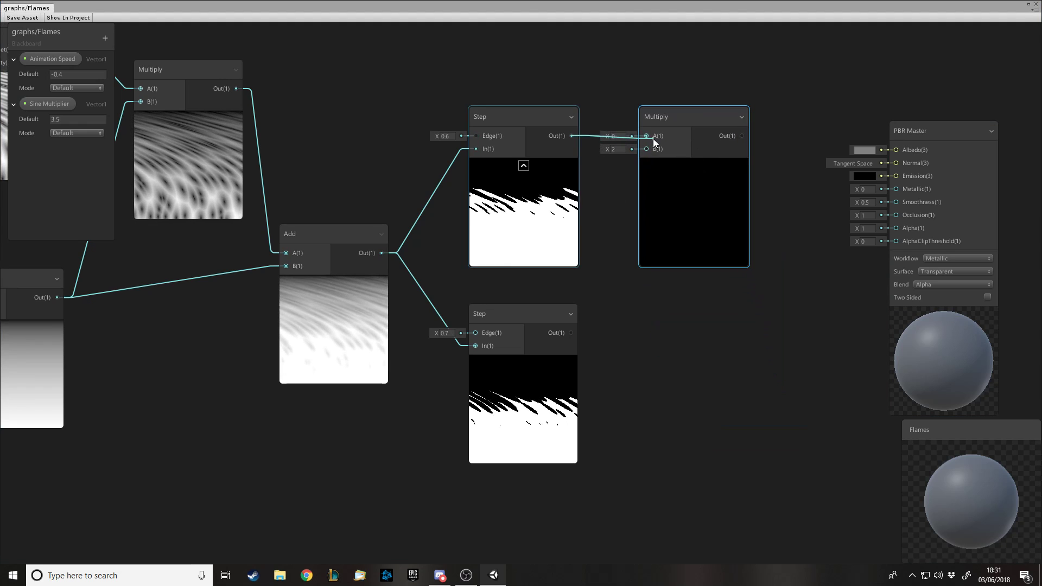
- Create a second Multiply fed by the 0.7 Step's Out into A, and move the first Multiply's Step connection to its B
key(space)
text(mut)
key(BackSpace)
text(ltiply)
key(Return)
drag(572, 333, 677, 342)
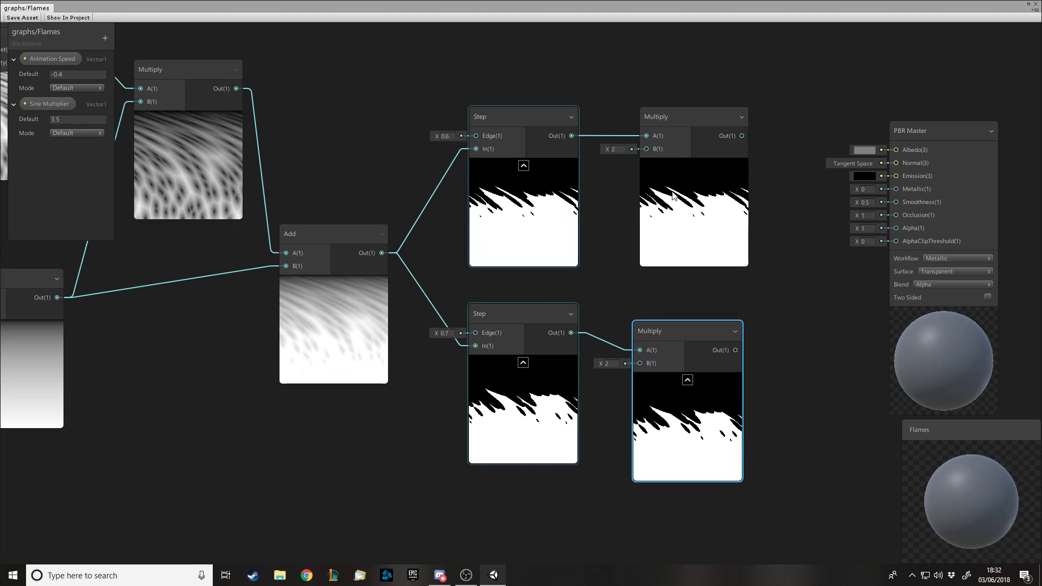
drag(636, 136, 689, 112)
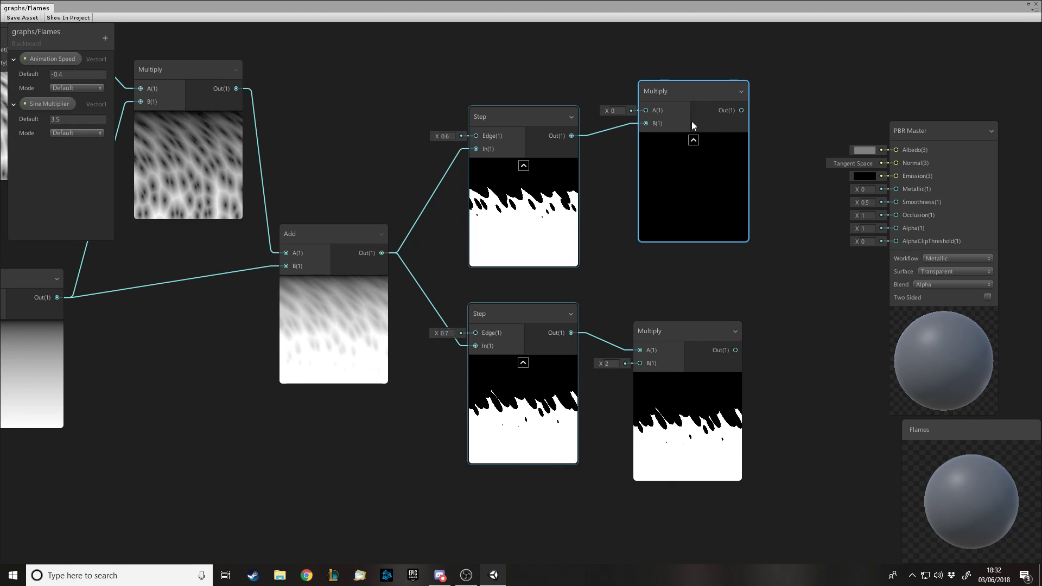
- Add a Color property named Main Colour to the blackboard and set its default to yellow (FFFE00)
scroll(689, 109, down, 3)
click(13, 59)
click(14, 76)
click(105, 38)
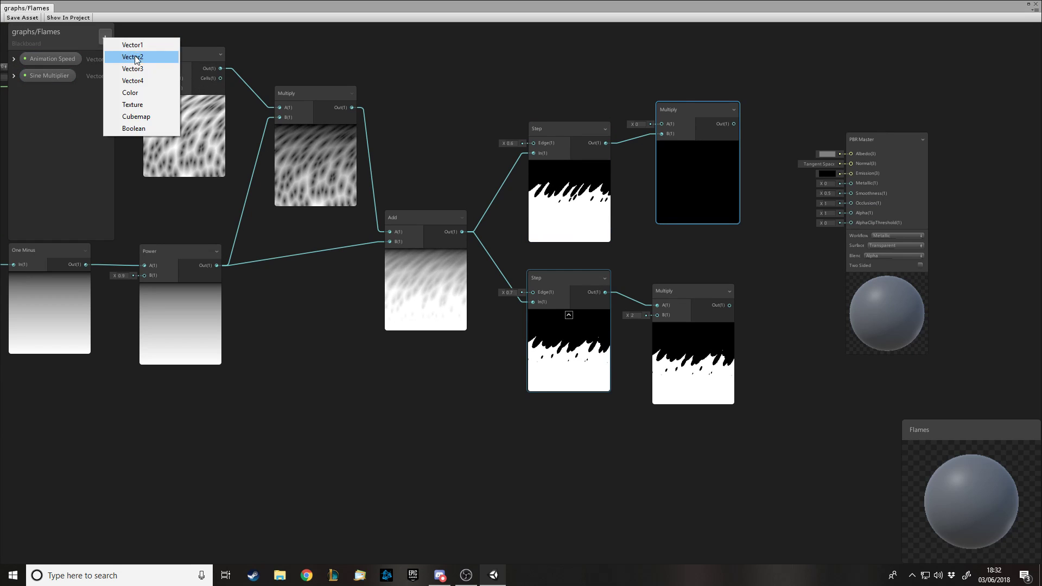
click(139, 94)
text(Main Colour)
key(Return)
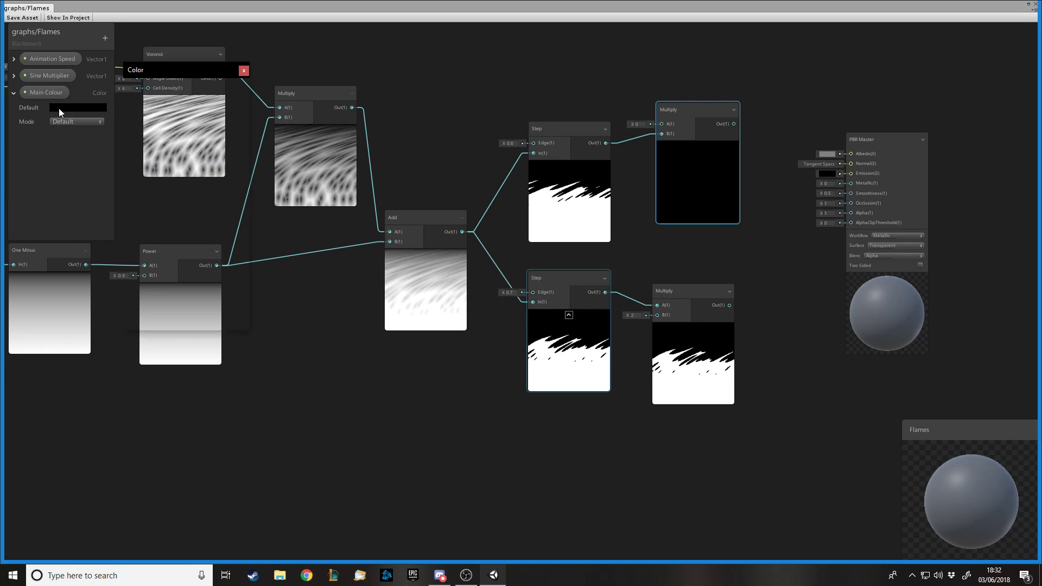
click(58, 108)
click(215, 119)
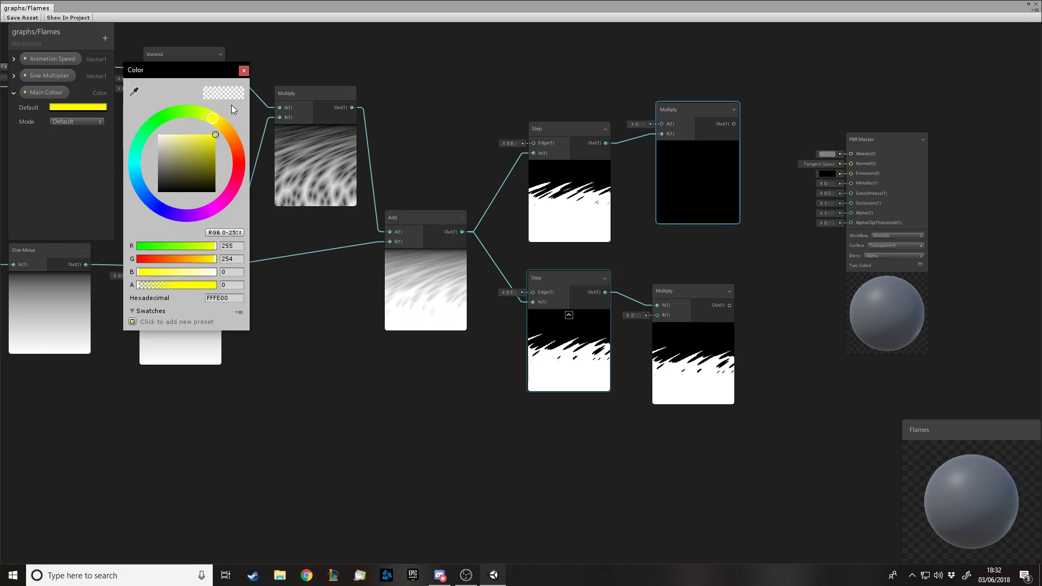
click(242, 71)
- Add a Color property named Edge Colour and set its default to orange
click(105, 38)
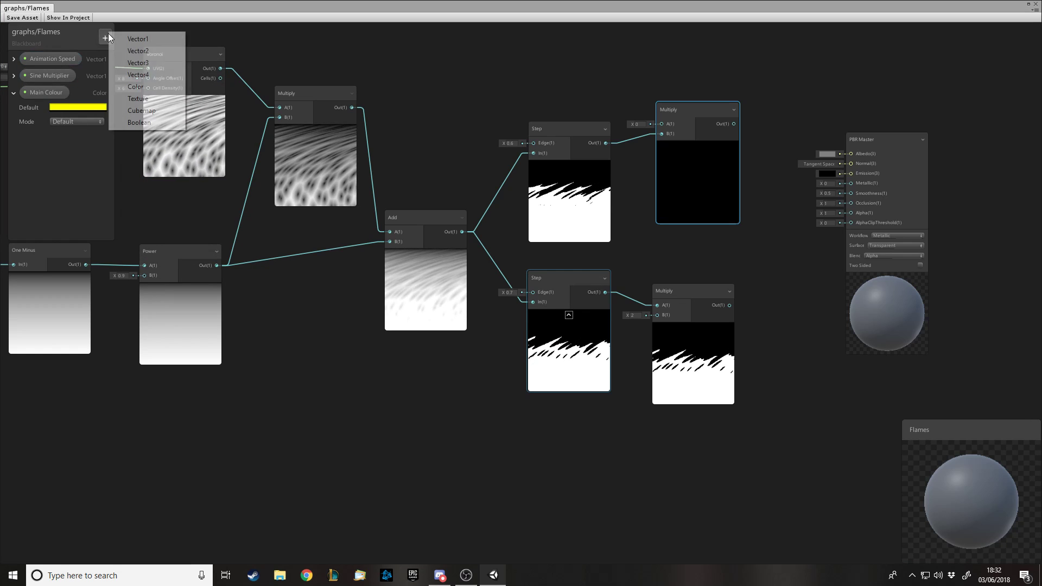
click(146, 87)
text(Edge Colour)
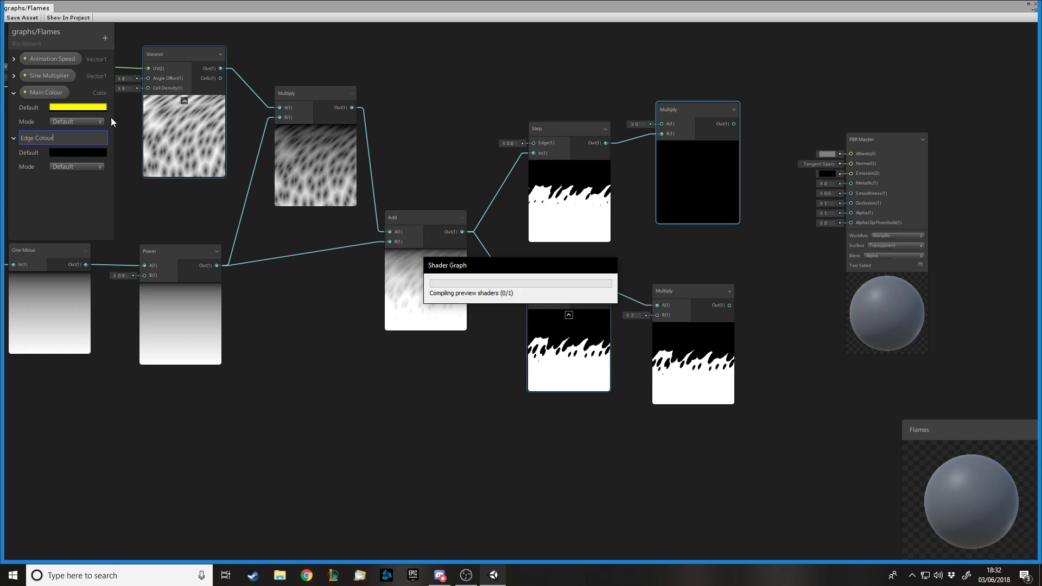
click(93, 153)
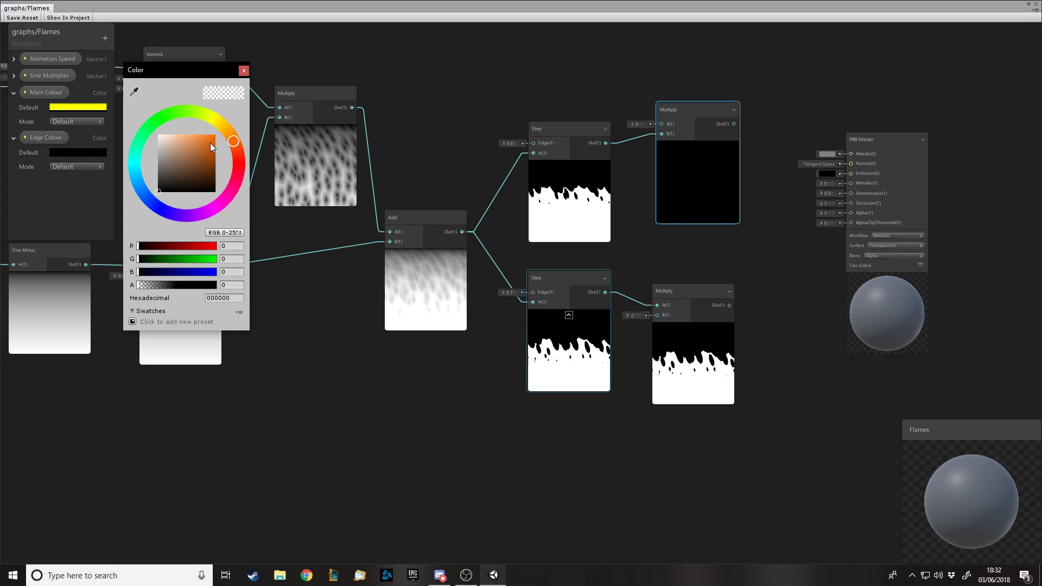
drag(211, 144, 237, 130)
- Place Edge Colour in the graph and connect it to the upper Multiply's A, and Main Colour to the lower Multiply's B
click(44, 139)
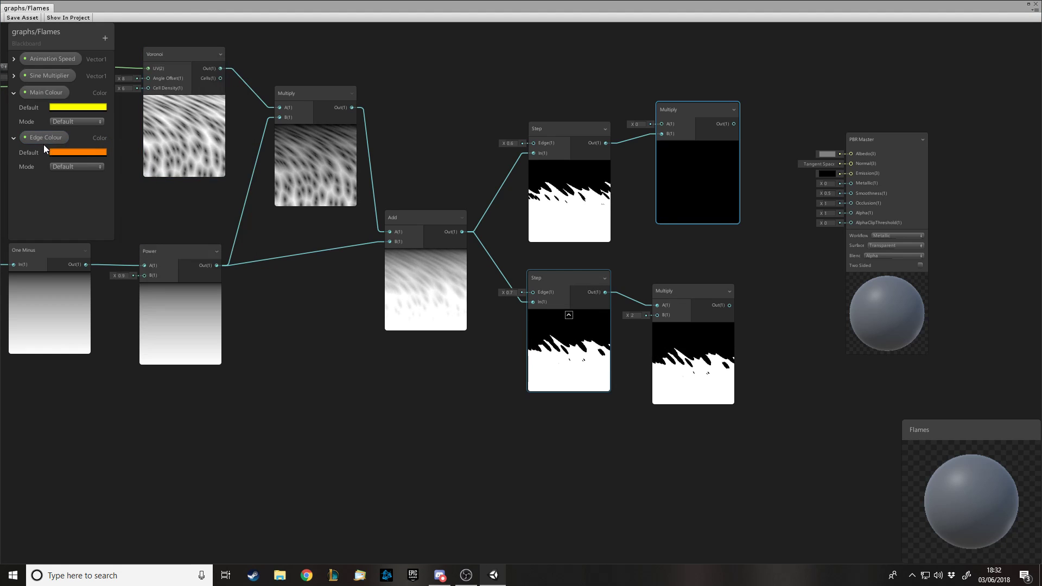
drag(601, 211, 667, 133)
drag(544, 63, 599, 98)
drag(892, 151, 943, 154)
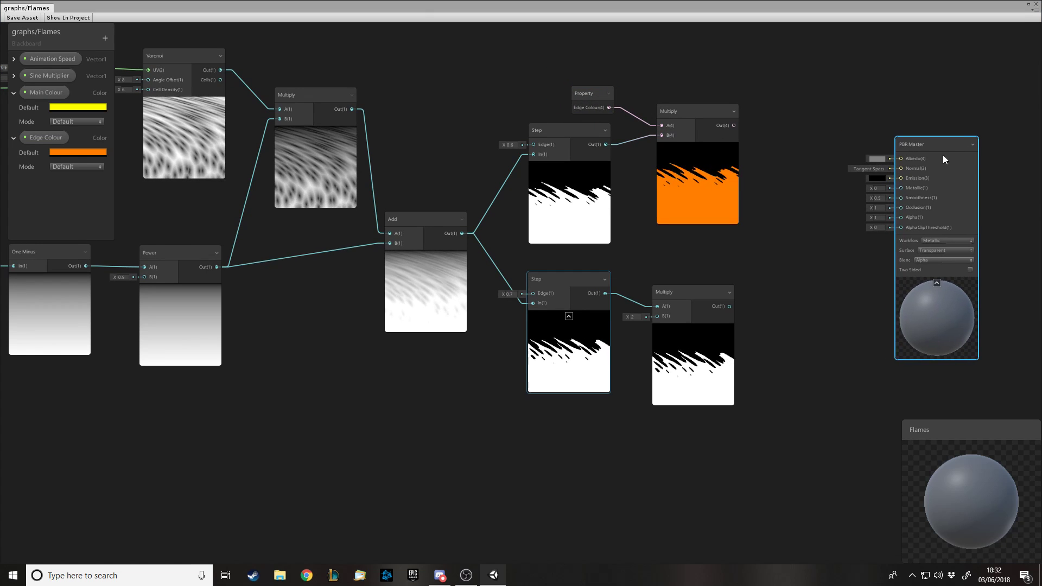
drag(46, 92, 627, 461)
drag(657, 317, 600, 444)
- Create an Add node before the PBR Master, and connect the orange Multiply's Out to A and the yellow Multiply's Out to B
key(space)
text(add)
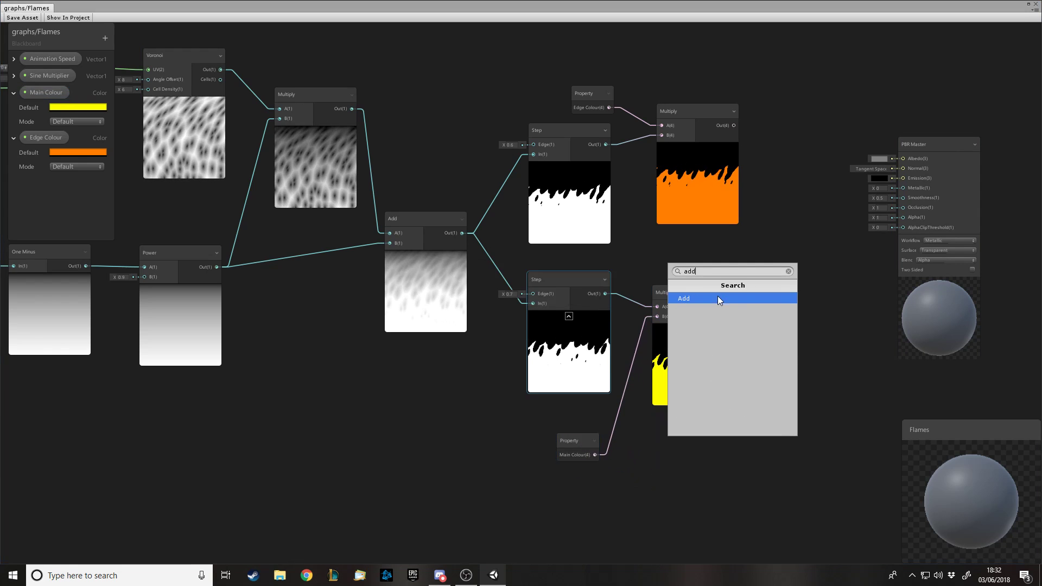
click(719, 298)
drag(762, 443, 807, 212)
drag(888, 160, 906, 171)
drag(812, 218, 813, 210)
click(732, 163)
drag(734, 125, 785, 228)
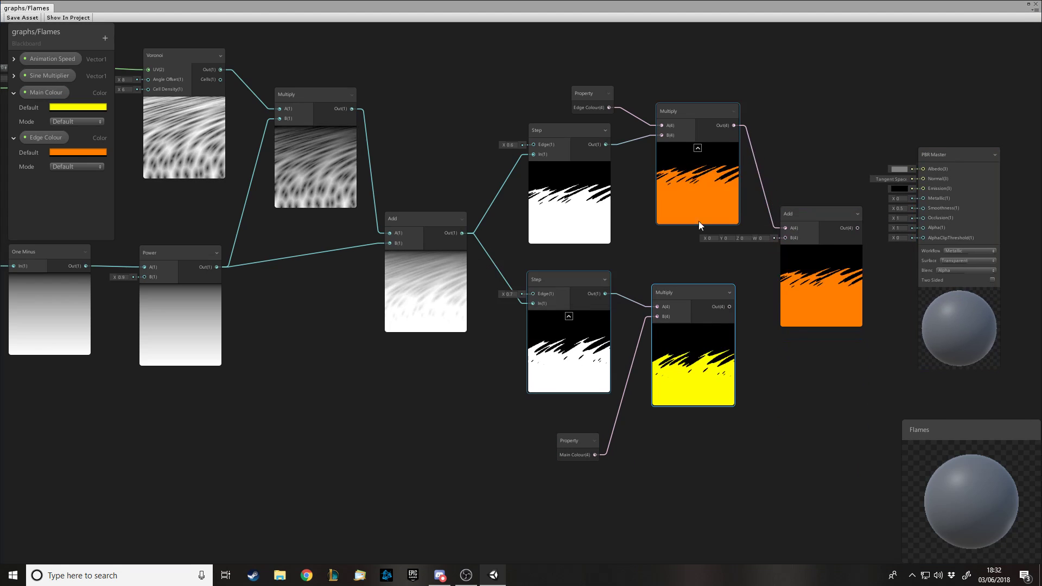
drag(730, 306, 785, 237)
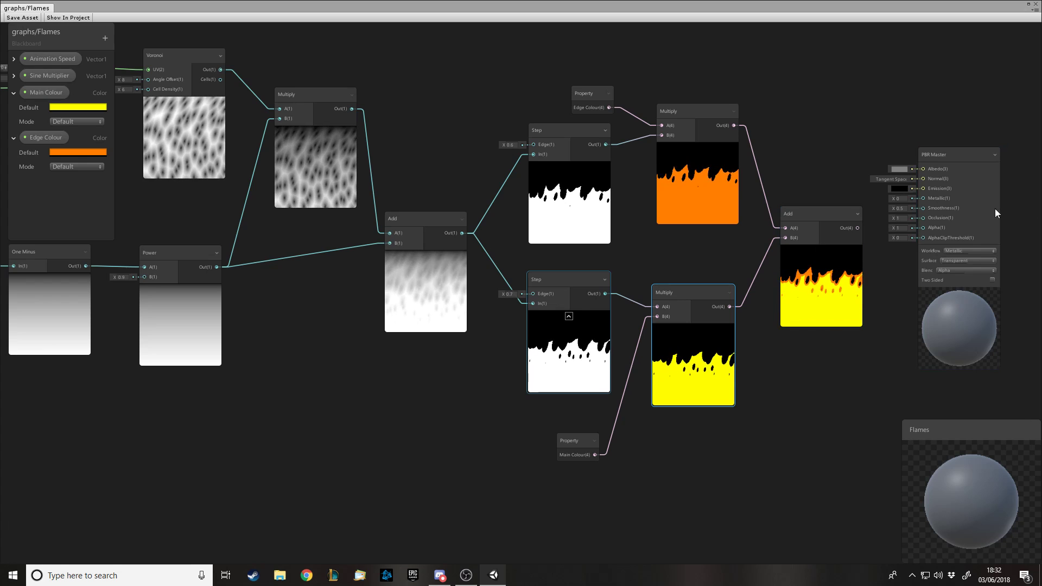
- Connect the colour Add's Out to the PBR Master's Albedo and the 0.6 Step's Out to Alpha, and save the asset
drag(858, 227, 924, 169)
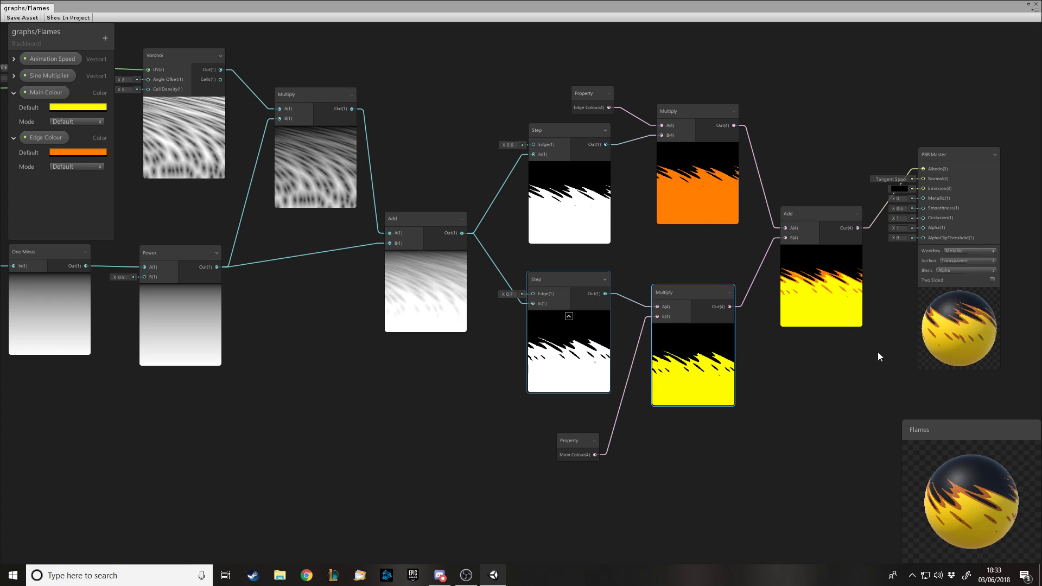
scroll(860, 344, up, 3)
mouse_move(892, 186)
mouse_down()
mouse_move(878, 190)
mouse_move(904, 188)
mouse_up()
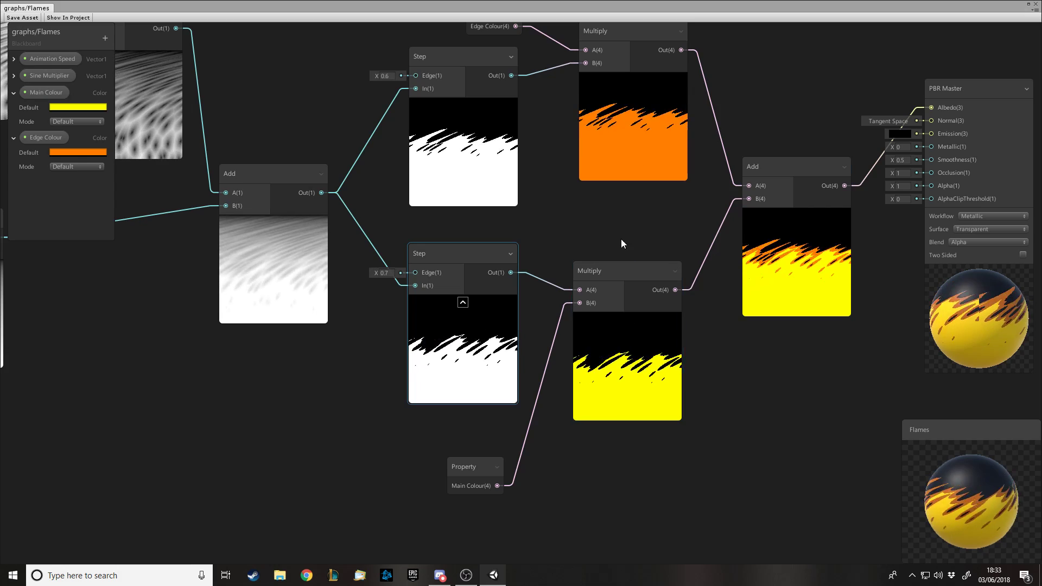
drag(511, 272, 916, 185)
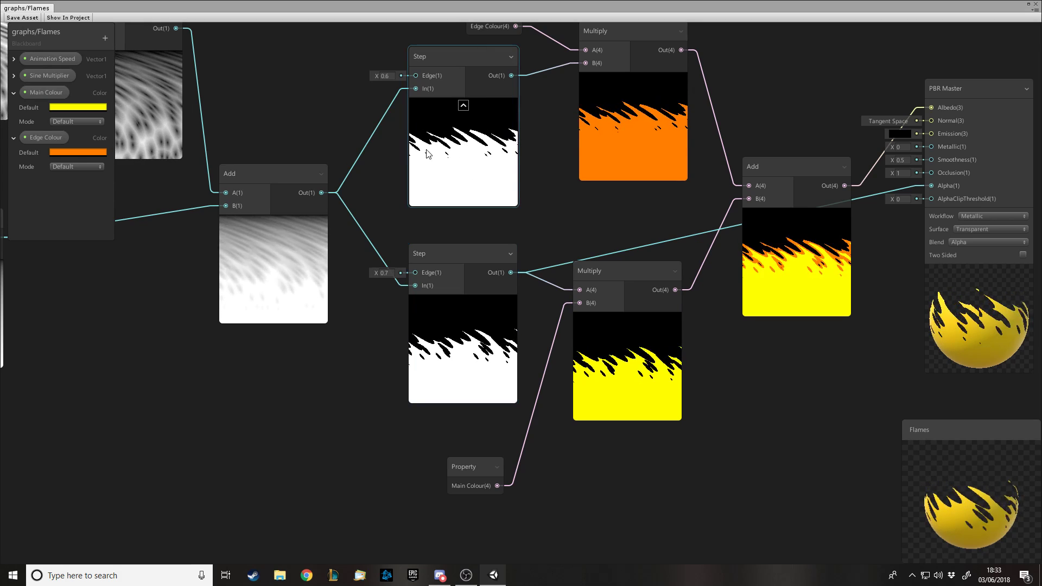
drag(510, 75, 931, 186)
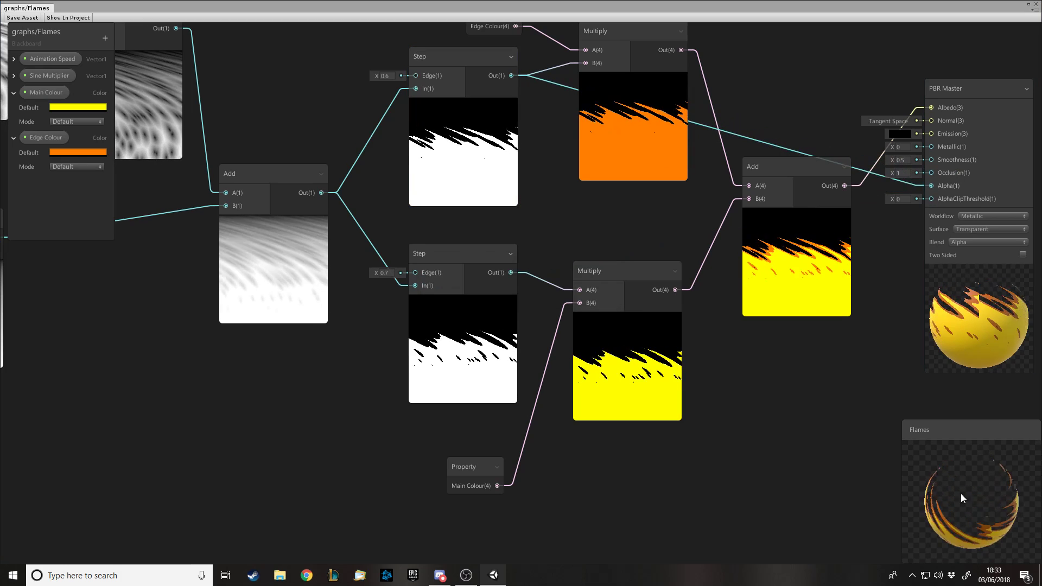
drag(972, 497, 949, 444)
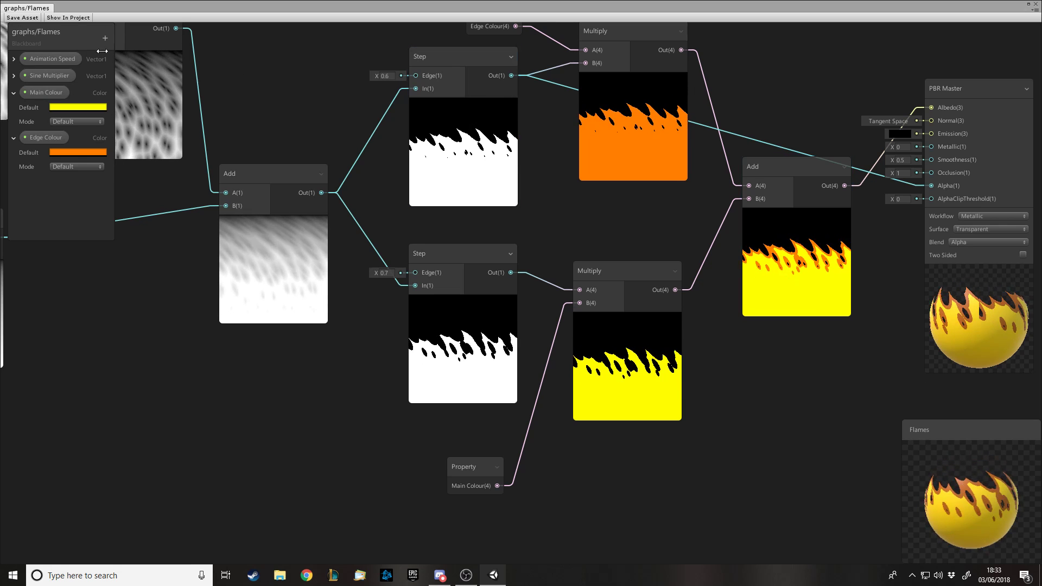
click(36, 18)
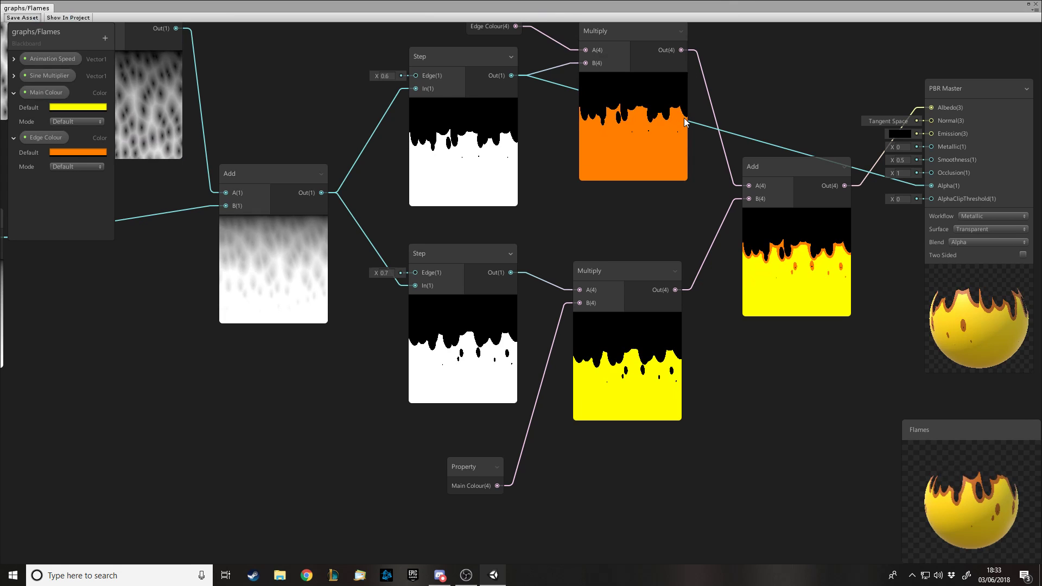
- Move the graph window out of the way, select the Sphere, and set Fire Mat's Sine Multiplier to 3
drag(713, 7, 706, 503)
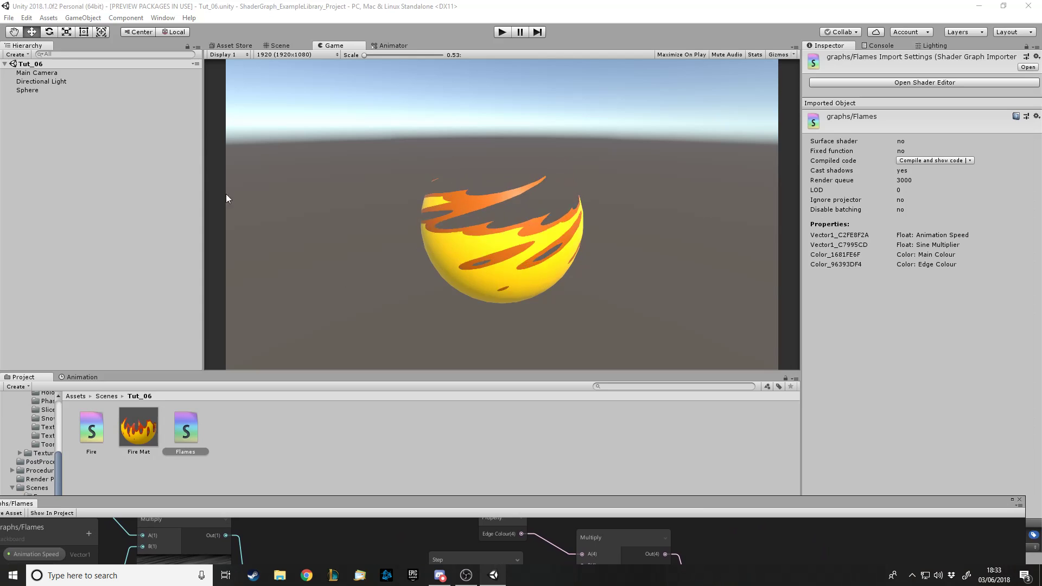
click(39, 90)
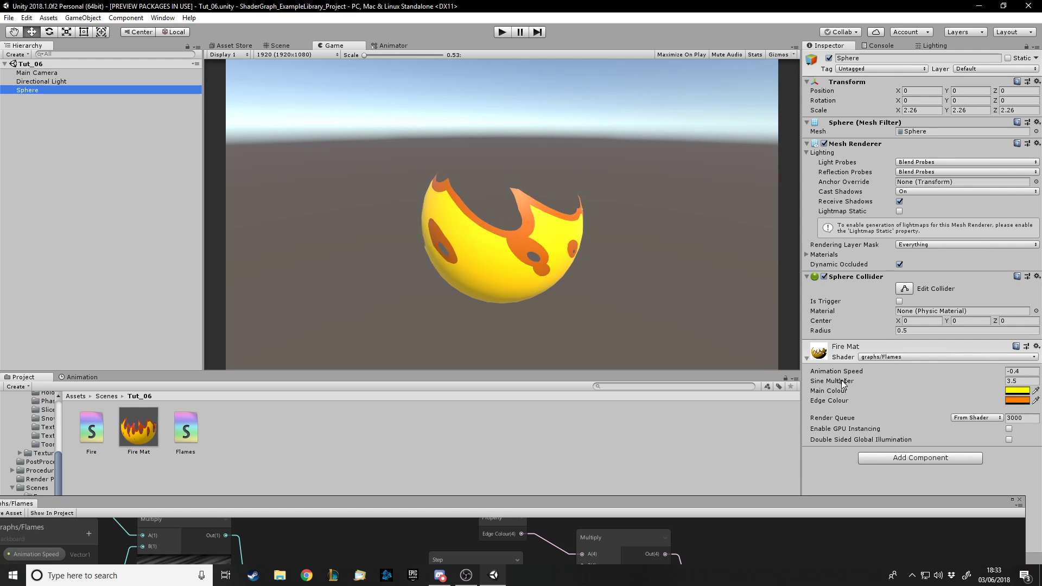
click(822, 382)
mouse_move(820, 379)
mouse_down()
mouse_move(933, 384)
mouse_move(817, 387)
mouse_up()
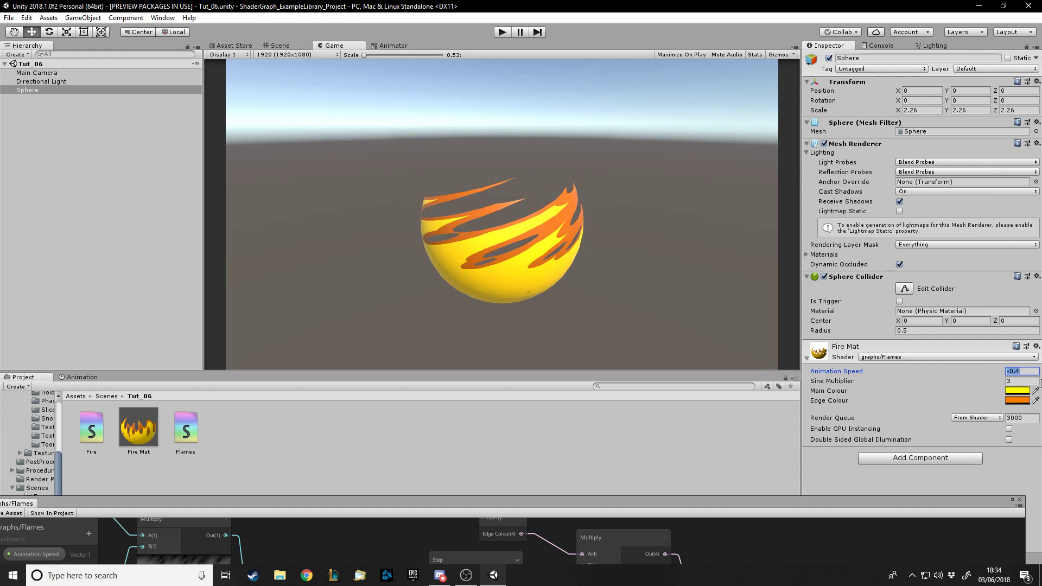
- Set Fire Mat's Animation Speed to -0.5 and its Sine Multiplier to 0.9
drag(847, 372, 839, 371)
click(1012, 371)
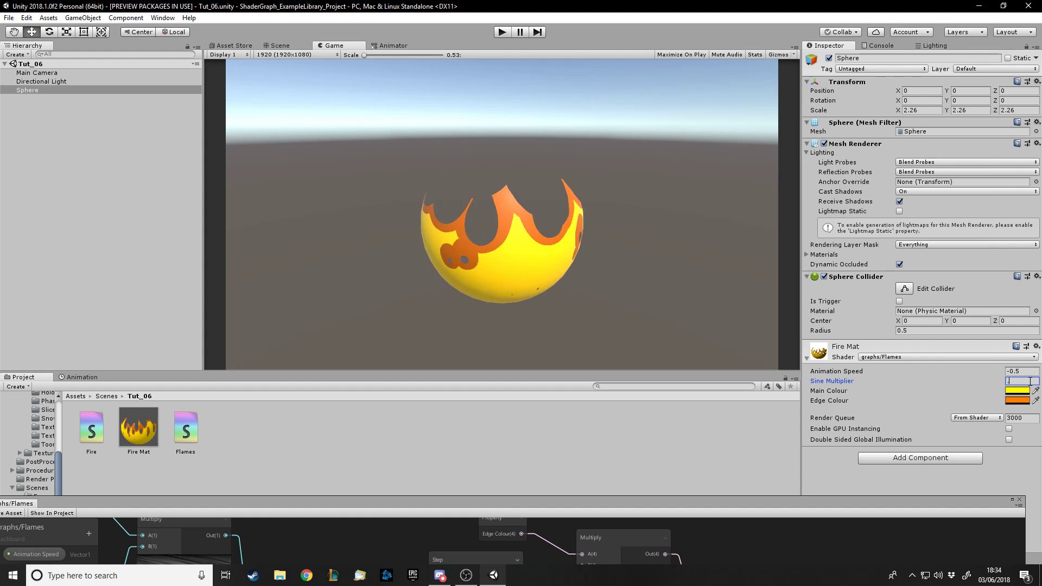
text(0.9)
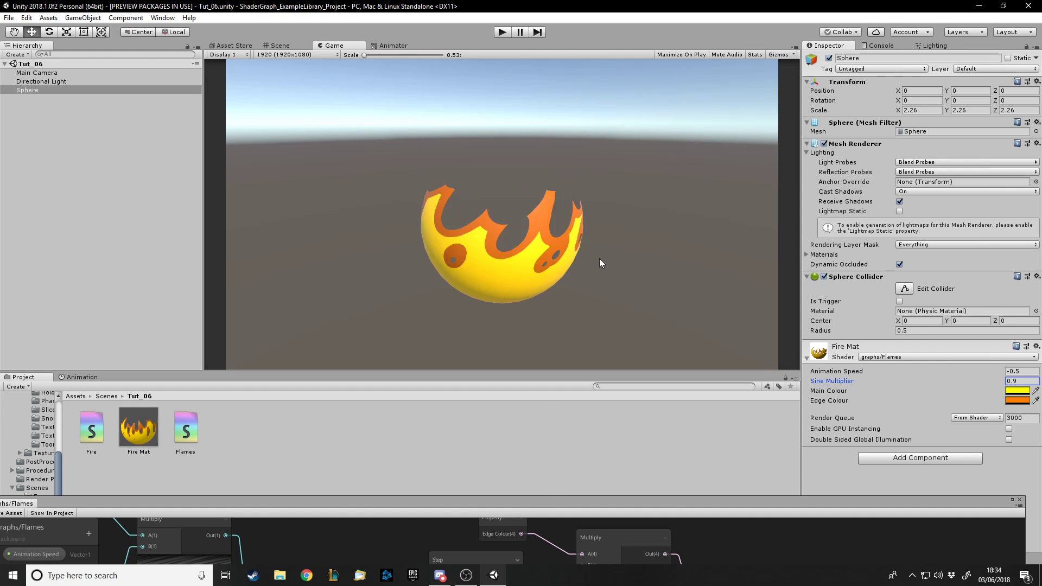
- Bring the Flames graph window back into view and switch its main preview mesh to a quad
drag(483, 507, 485, 42)
right_click(986, 519)
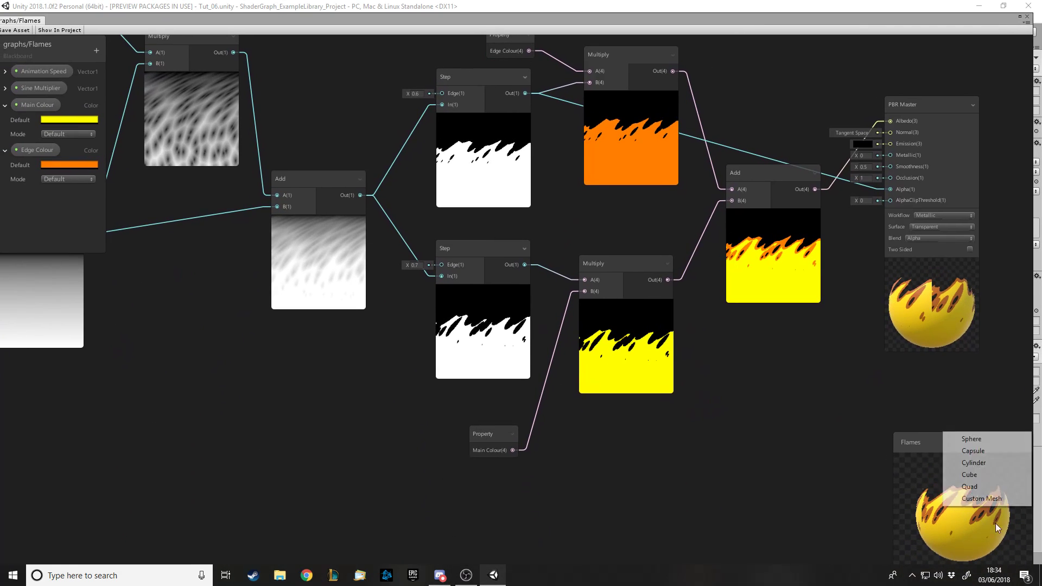
click(982, 485)
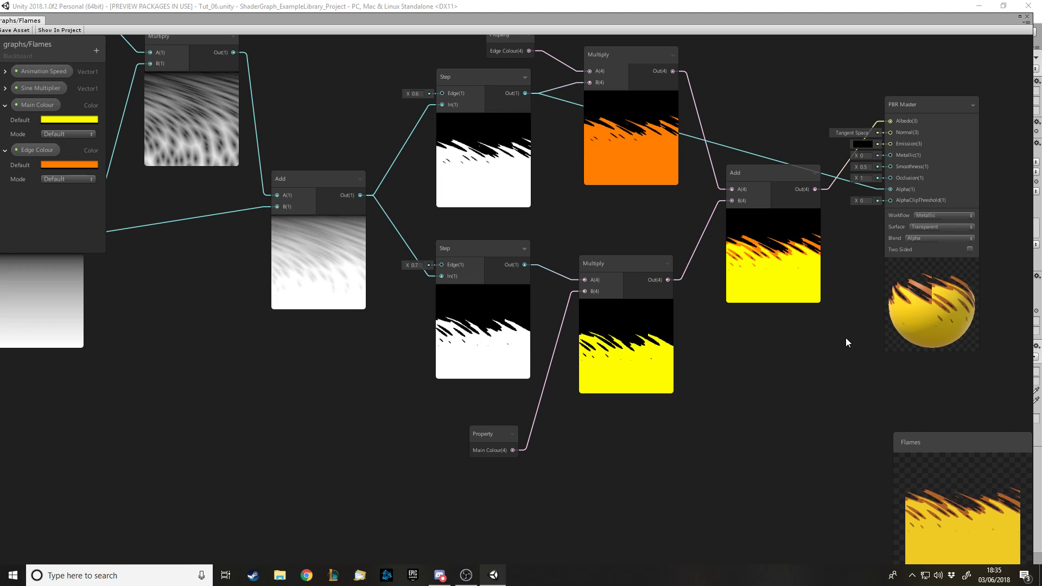
- Look over the complete Flames node network, and switch the main preview mesh back to a sphere
scroll(710, 333, down, 4)
scroll(751, 412, down, 2)
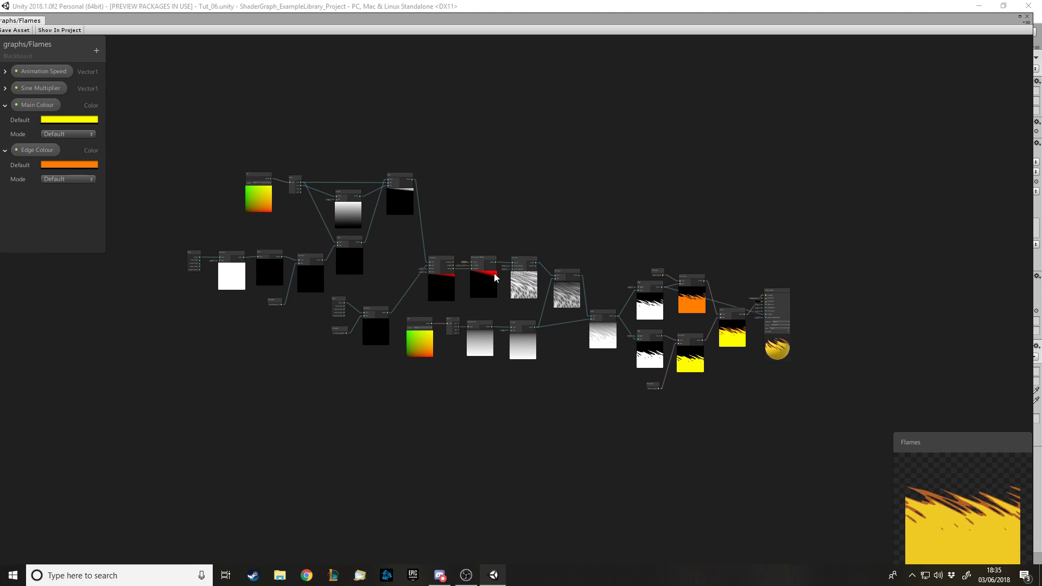
scroll(344, 214, up, 2)
scroll(344, 214, up, 1)
scroll(512, 308, down, 1)
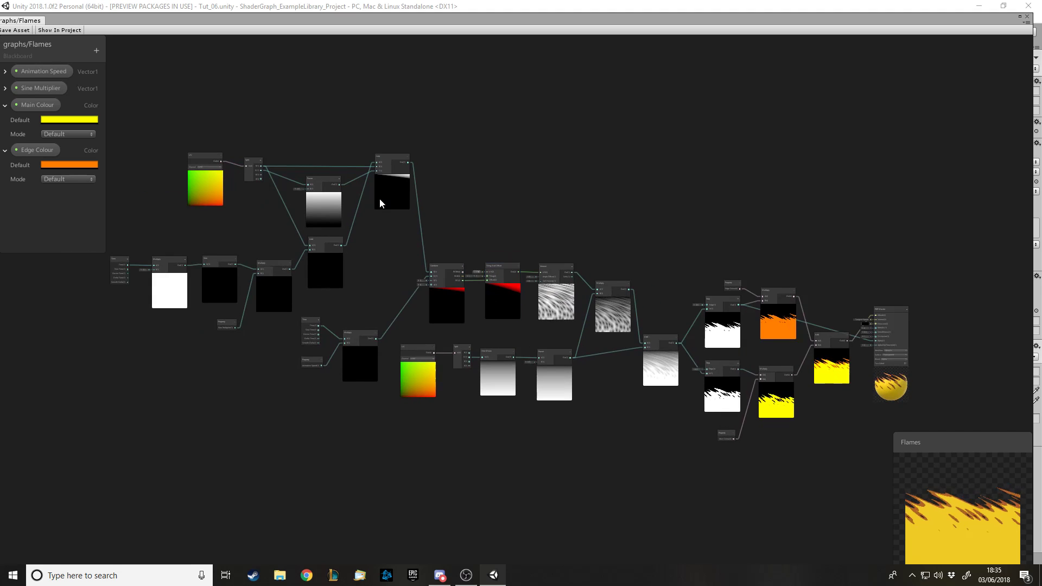
scroll(379, 198, up, 1)
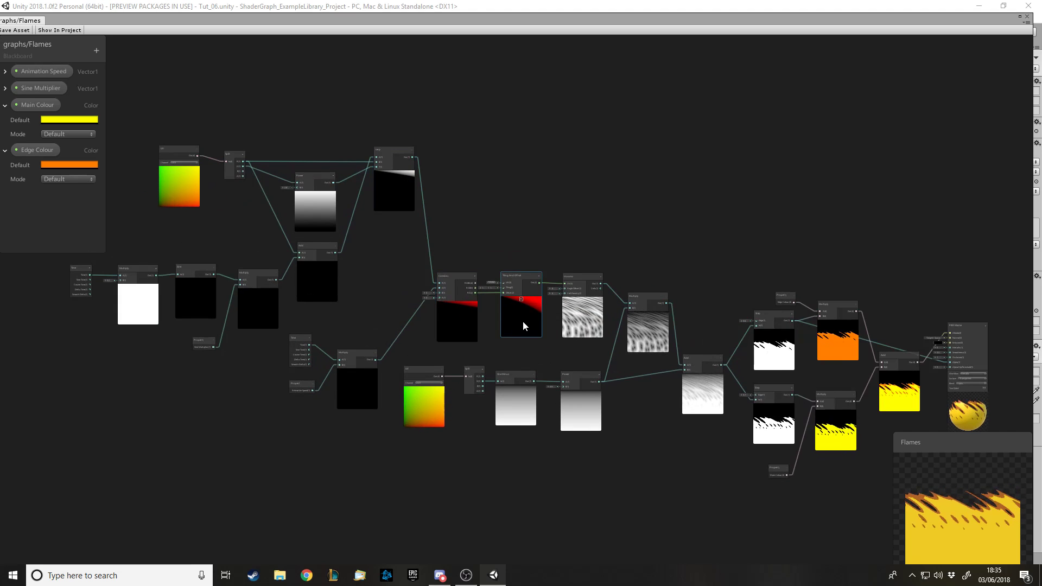
right_click(956, 521)
click(975, 428)
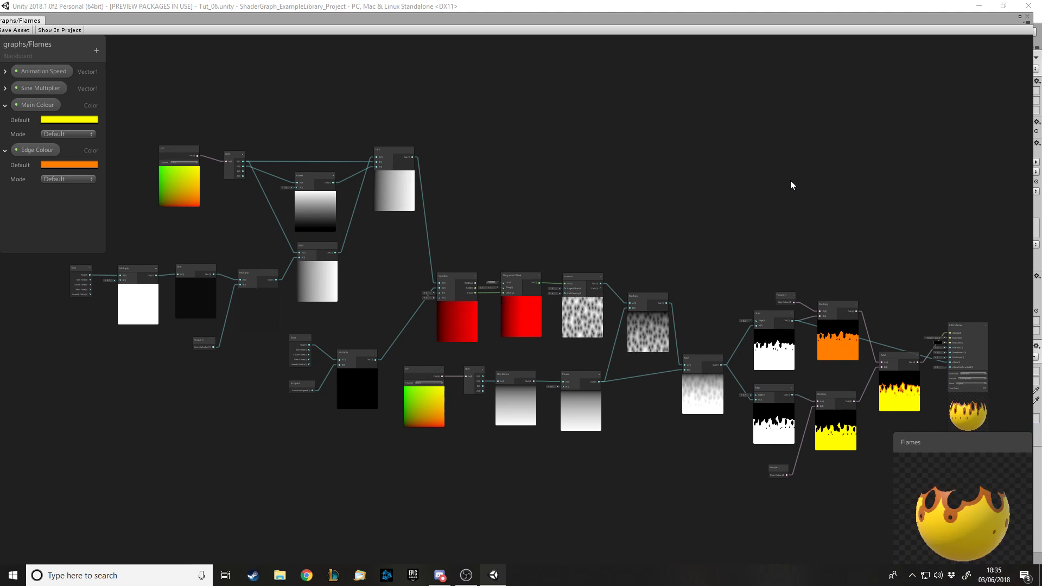